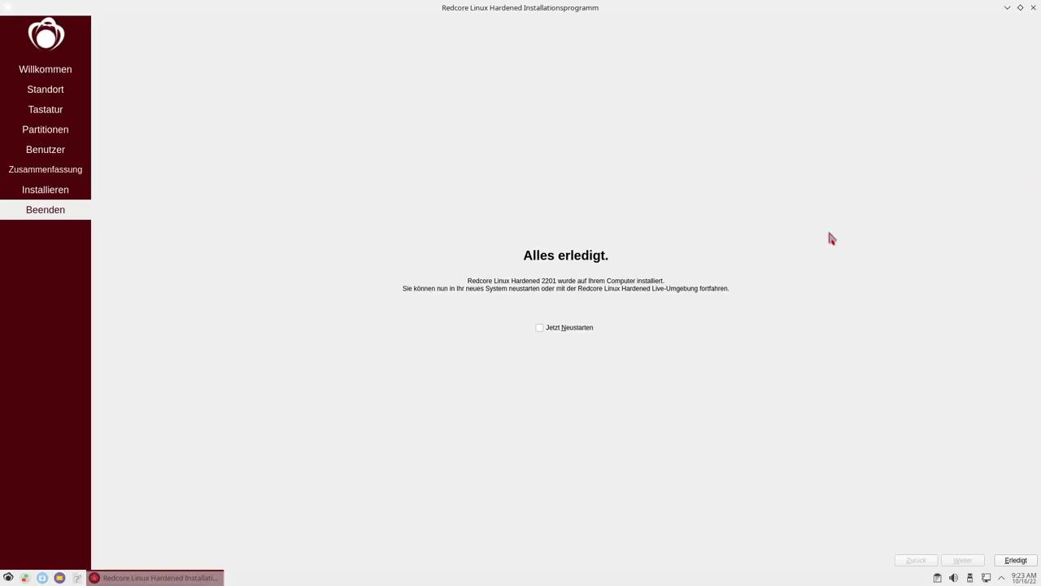
# Finish the installation with an immediate restart and log in to the new system with the account password
pyautogui.moveTo(1023, 580)
pyautogui.click(542, 328)
pyautogui.click(1018, 563)
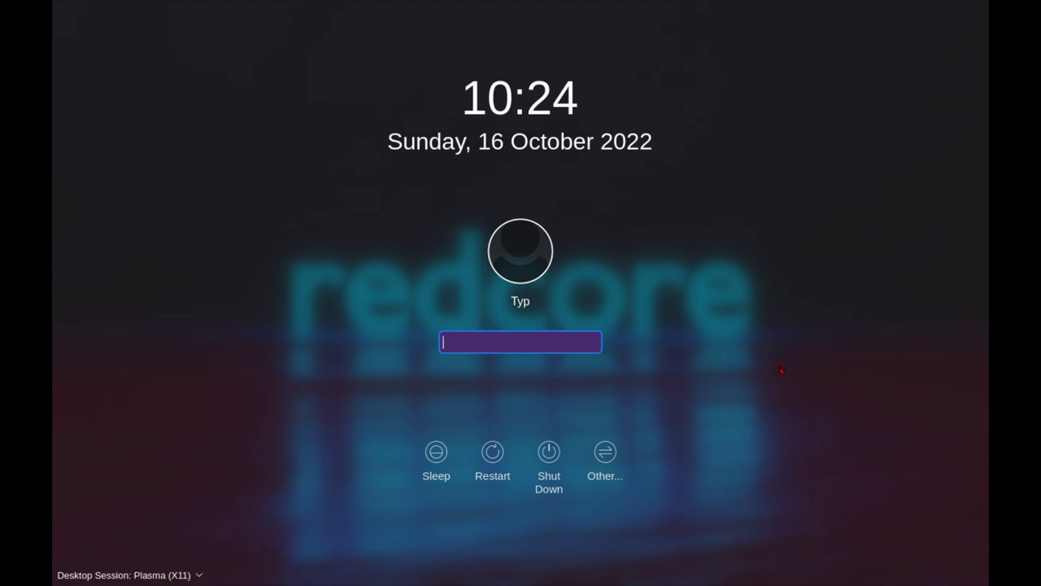
pyautogui.write('••')
pyautogui.press('Return')
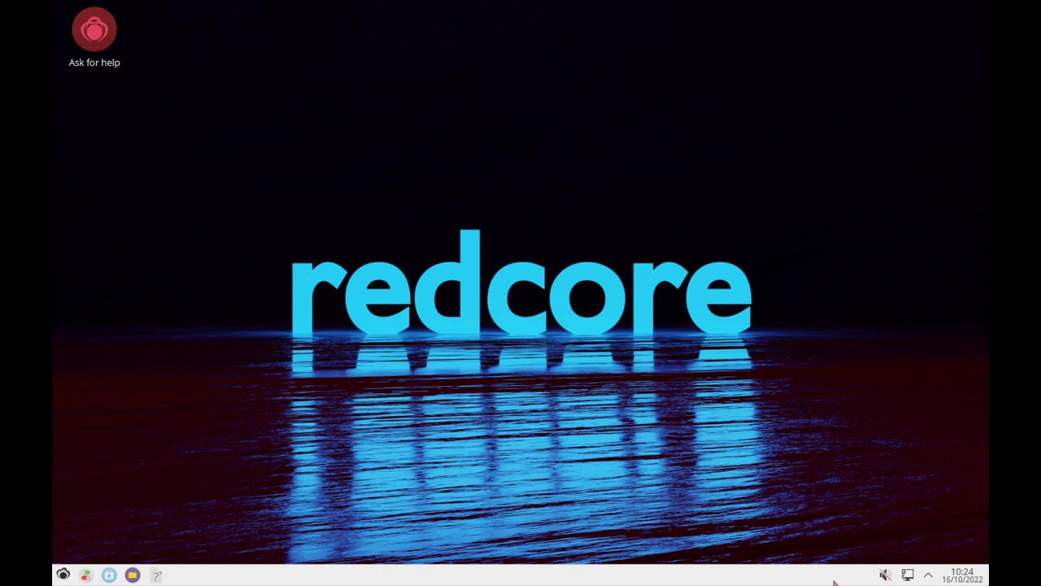
# Unmute the Line Out and Line In audio devices and raise the Line Out volume
pyautogui.click(886, 574)
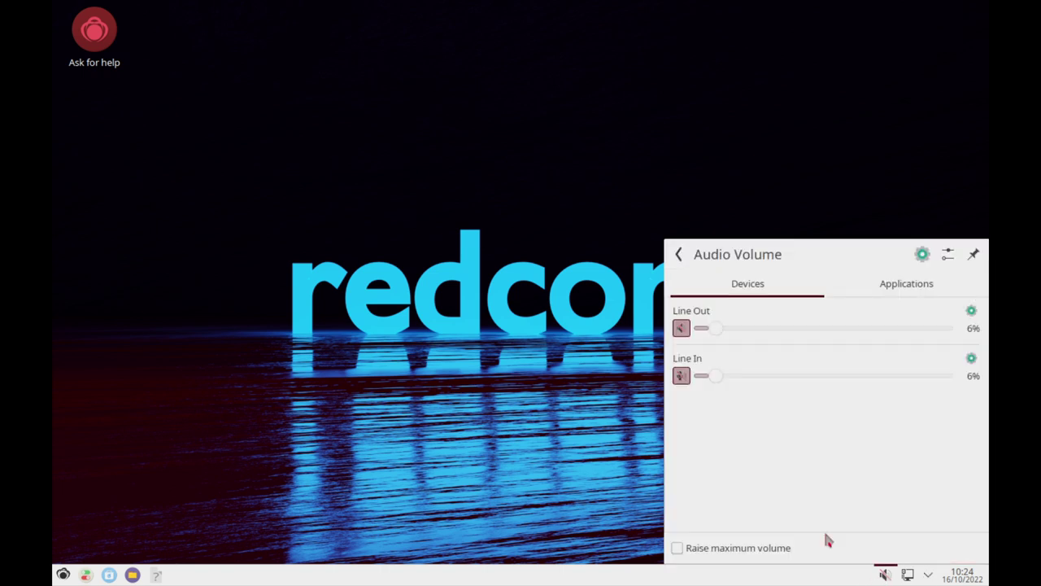
pyautogui.click(681, 328)
pyautogui.click(684, 376)
pyautogui.moveTo(716, 331); pyautogui.dragTo(892, 333)
pyautogui.click(558, 433)
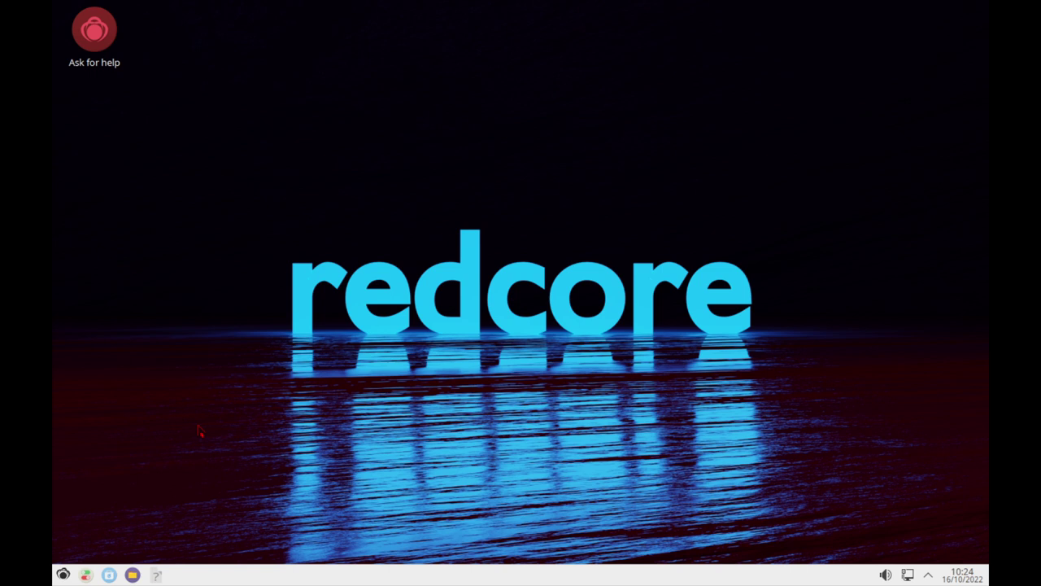
# Log out of the desktop session and log back in with the account password
pyautogui.click(63, 574)
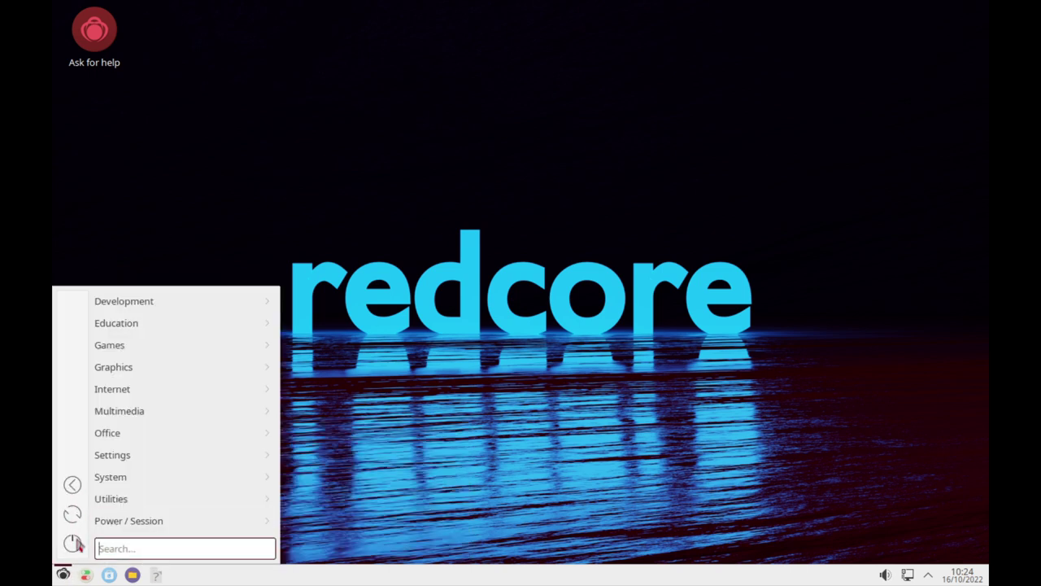
pyautogui.click(73, 486)
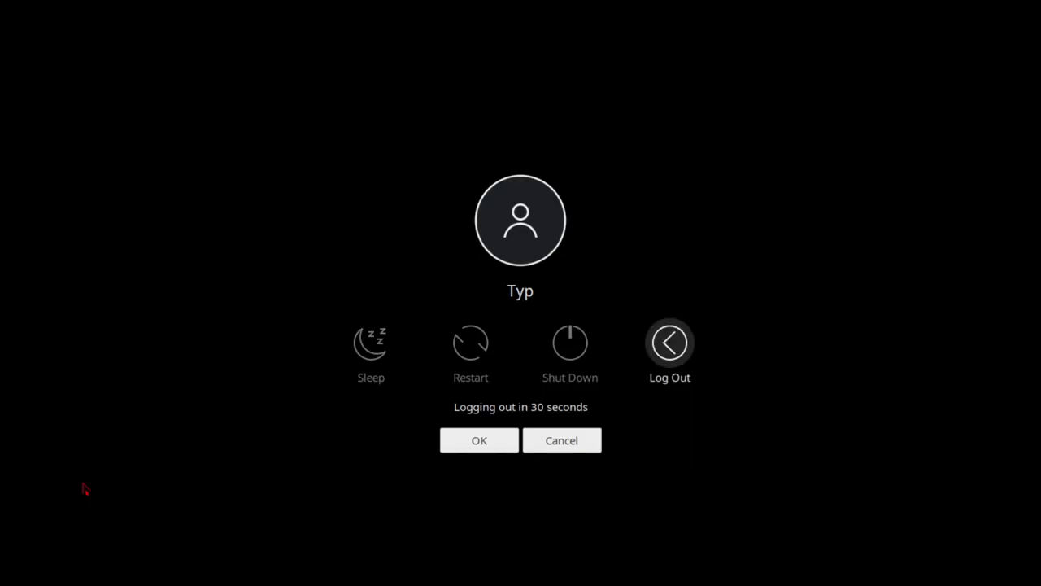
pyautogui.click(481, 441)
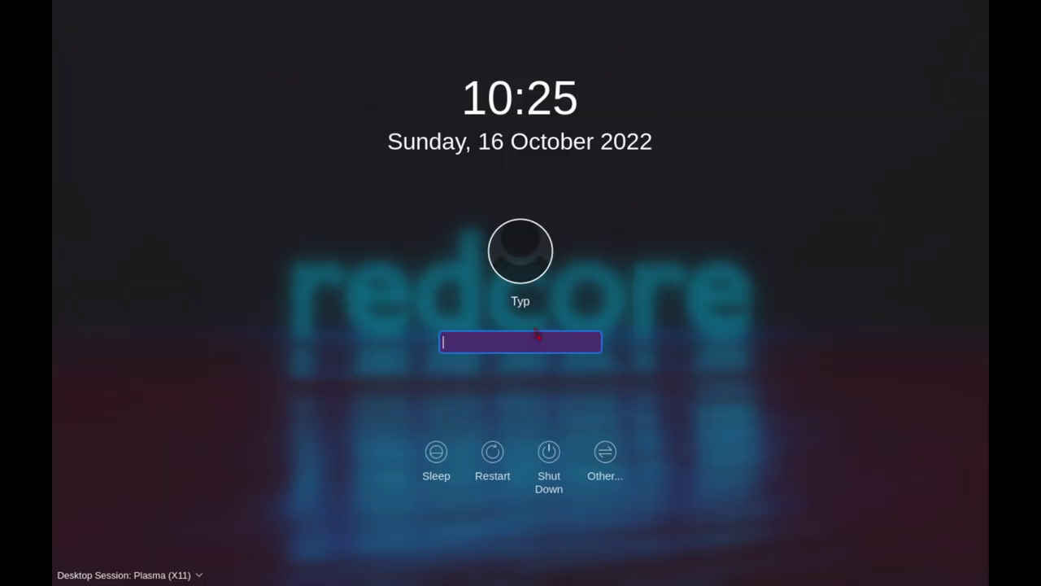
pyautogui.write('****')
pyautogui.click(628, 342)
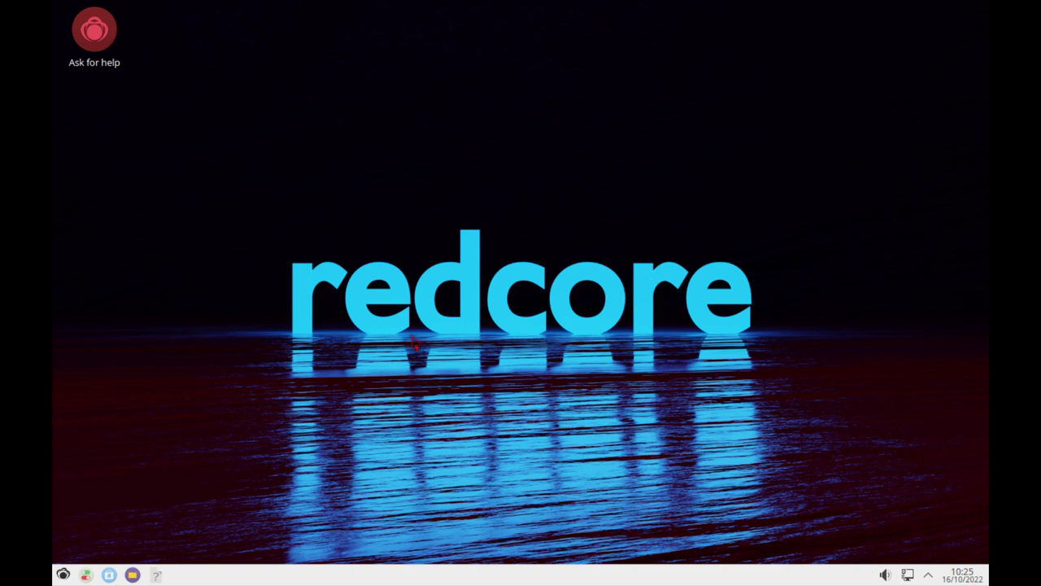
# Set the display resolution to 1920x1080 (16:9) in the system settings and keep the new configuration
pyautogui.rightClick(617, 327)
pyautogui.click(576, 362)
pyautogui.click(85, 575)
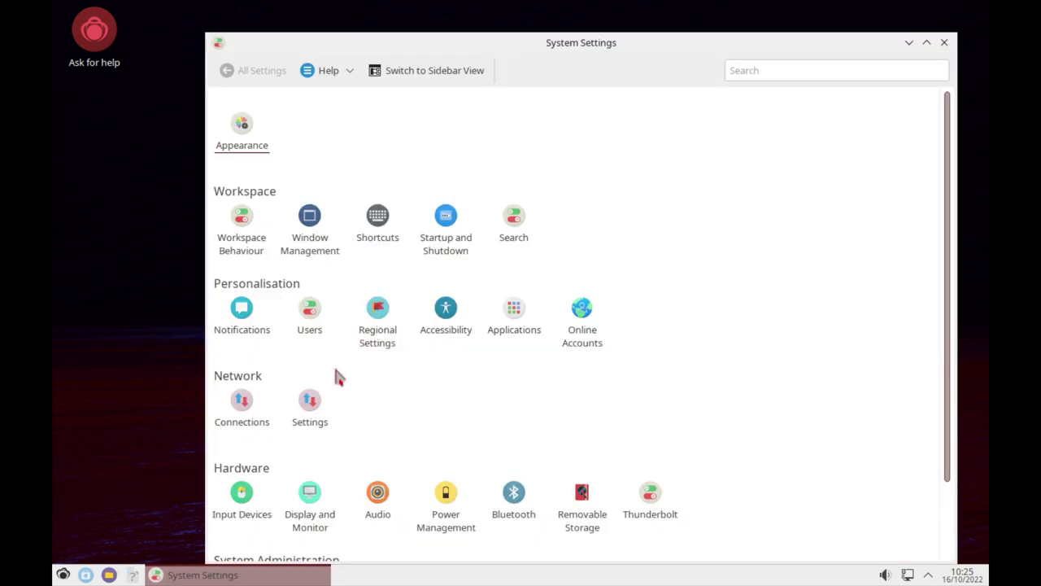
pyautogui.click(305, 496)
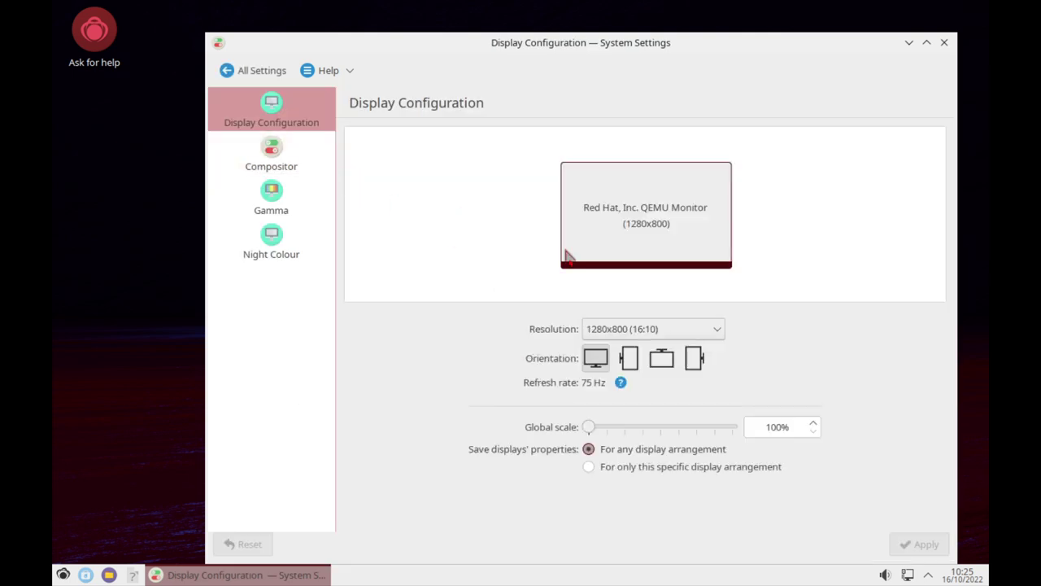
pyautogui.click(634, 331)
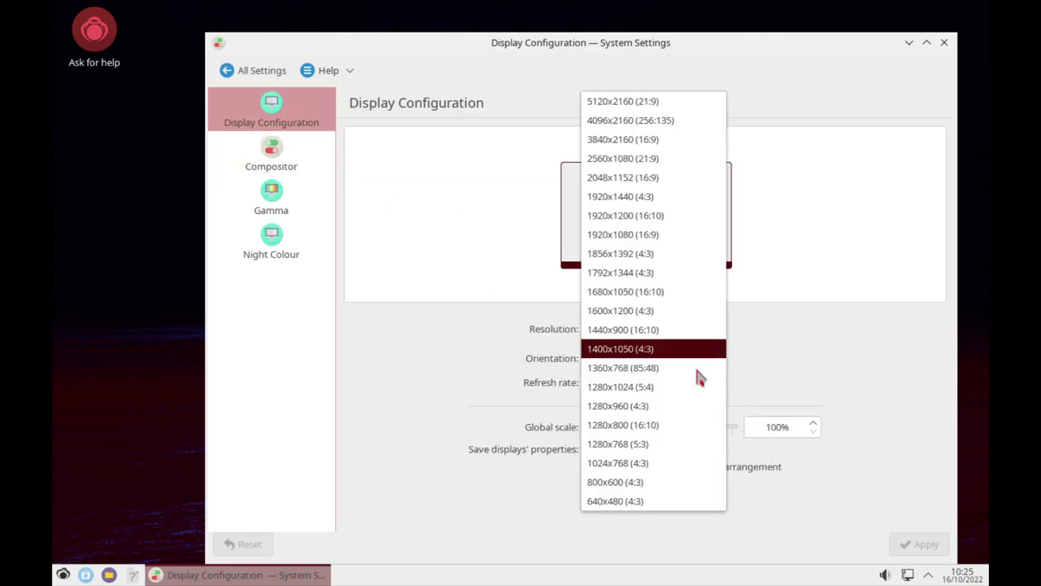
pyautogui.click(651, 234)
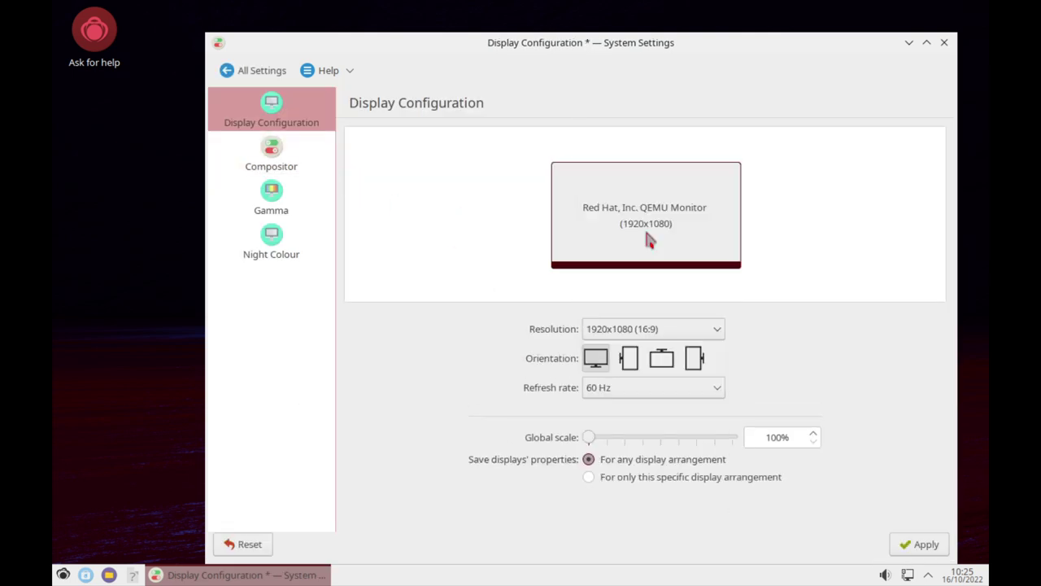
pyautogui.click(921, 543)
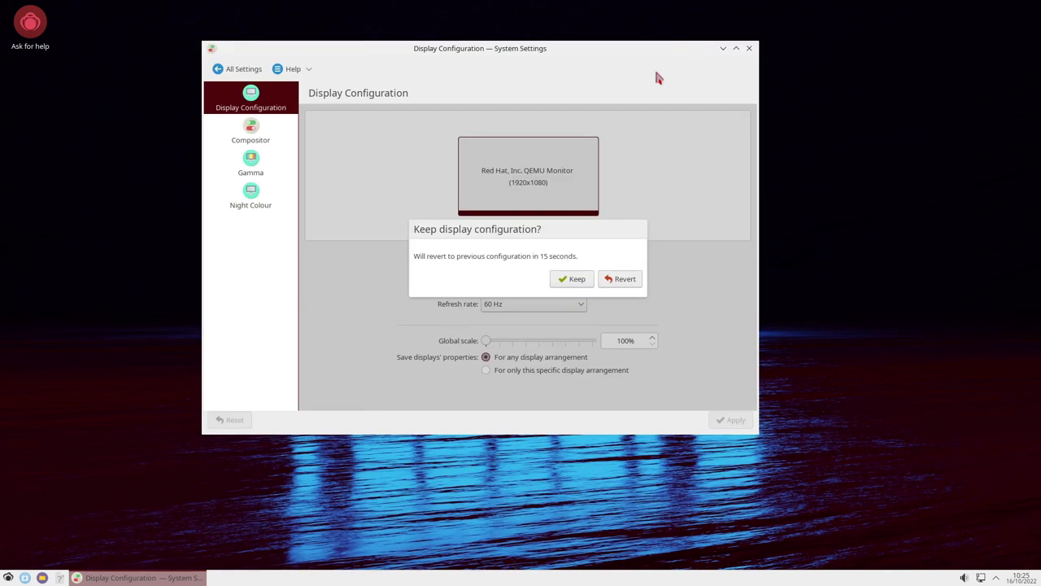
pyautogui.click(564, 281)
pyautogui.click(749, 49)
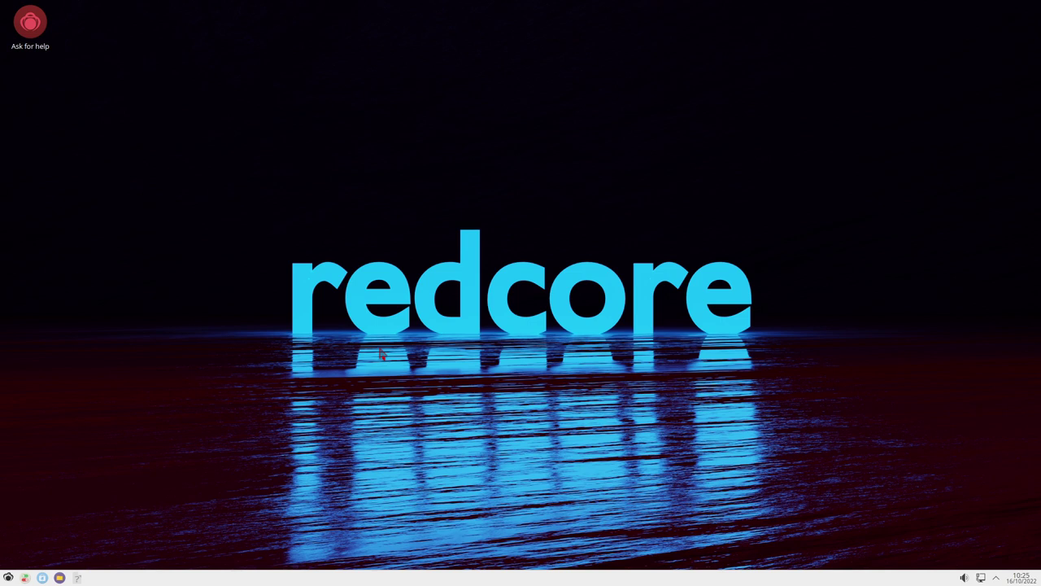
# Open System Settings and look through the application categories and the settings modules for the language options
pyautogui.click(25, 578)
pyautogui.click(8, 578)
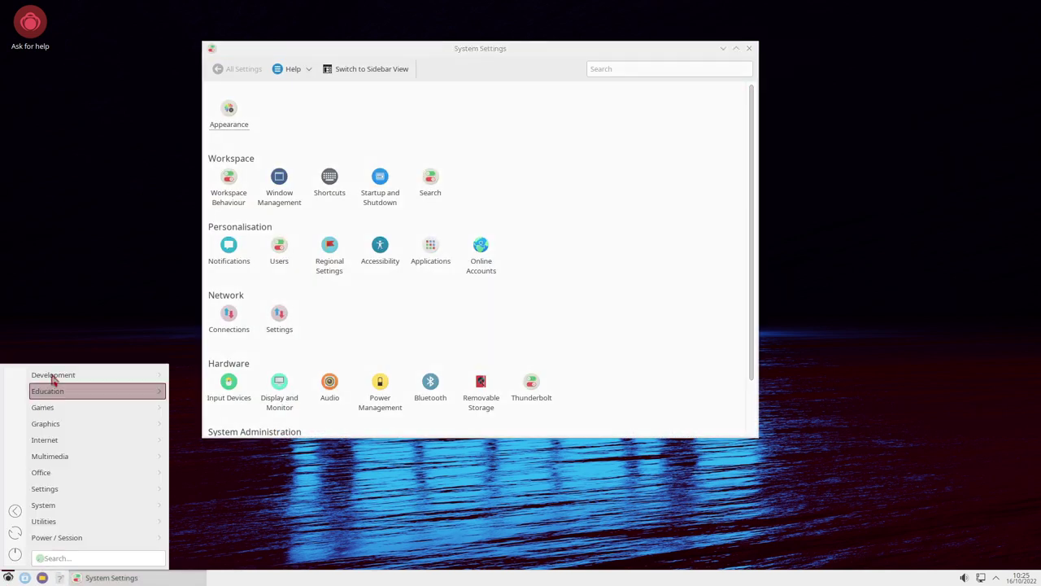
pyautogui.moveTo(102, 433)
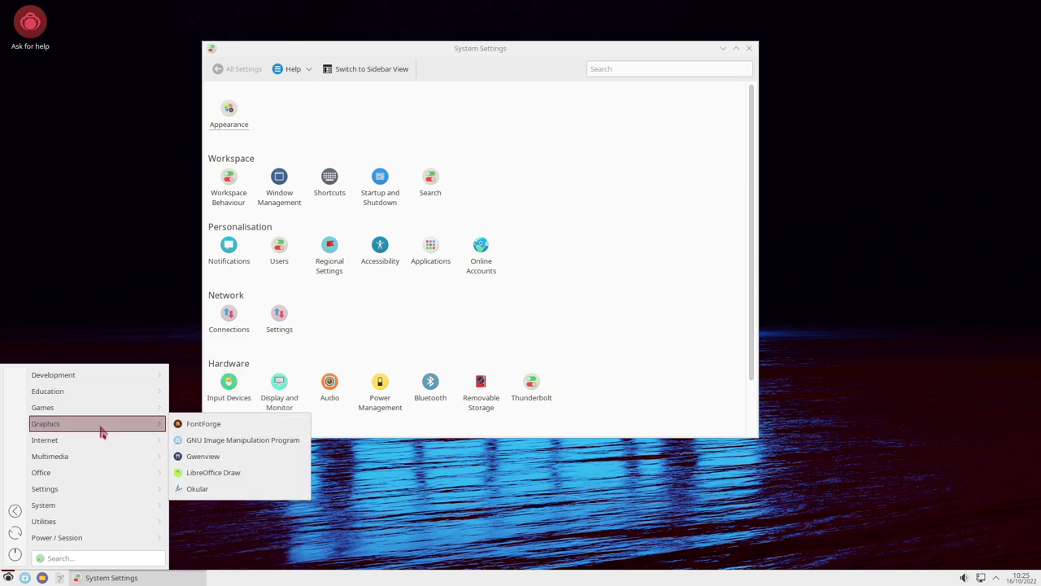
pyautogui.click(458, 348)
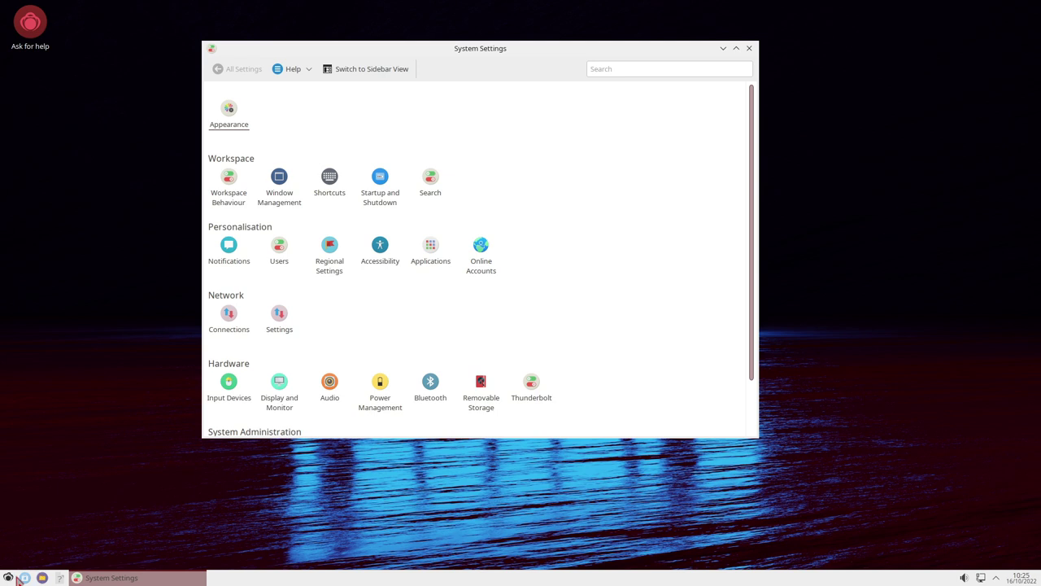
pyautogui.moveTo(218, 208)
pyautogui.click(629, 72)
pyautogui.write('oa')
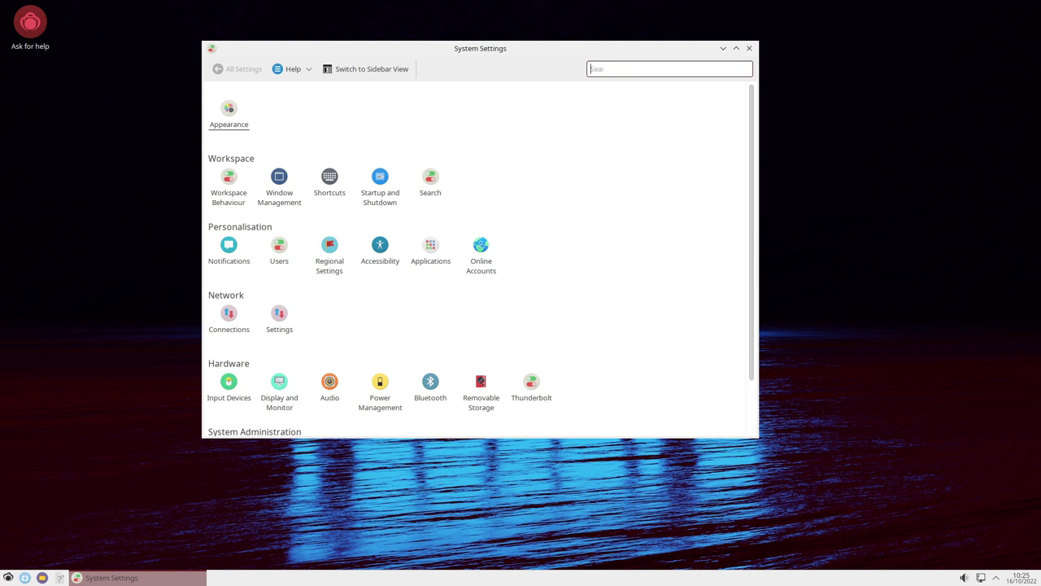
pyautogui.press('BackSpace')
pyautogui.scroll(-1, 450, 287)
pyautogui.scroll(-2, 570, 238)
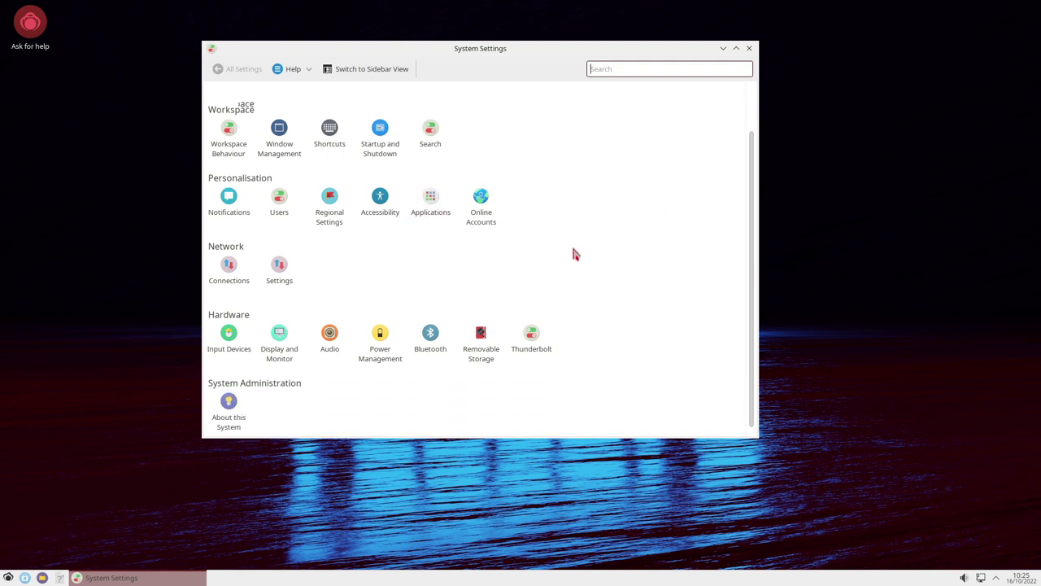
pyautogui.scroll(2, 398, 394)
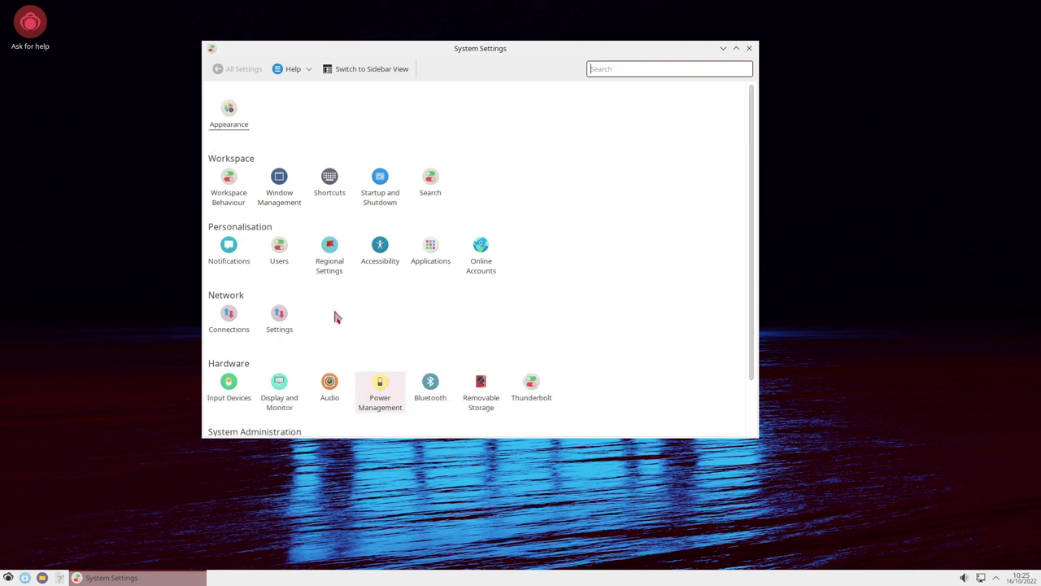
# Add Deutsch to the system language list in the Regional Settings
pyautogui.click(331, 264)
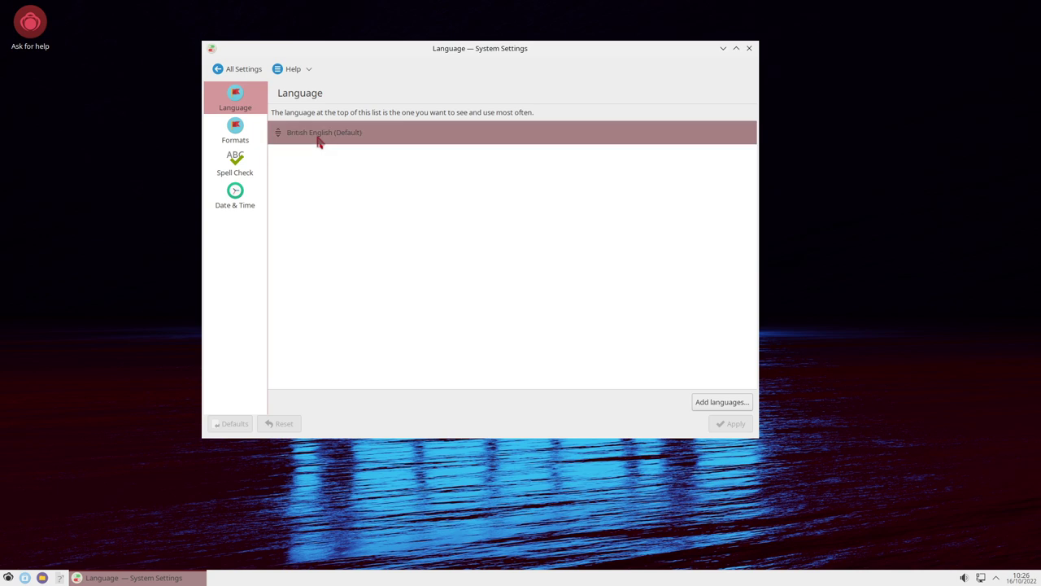
pyautogui.click(711, 401)
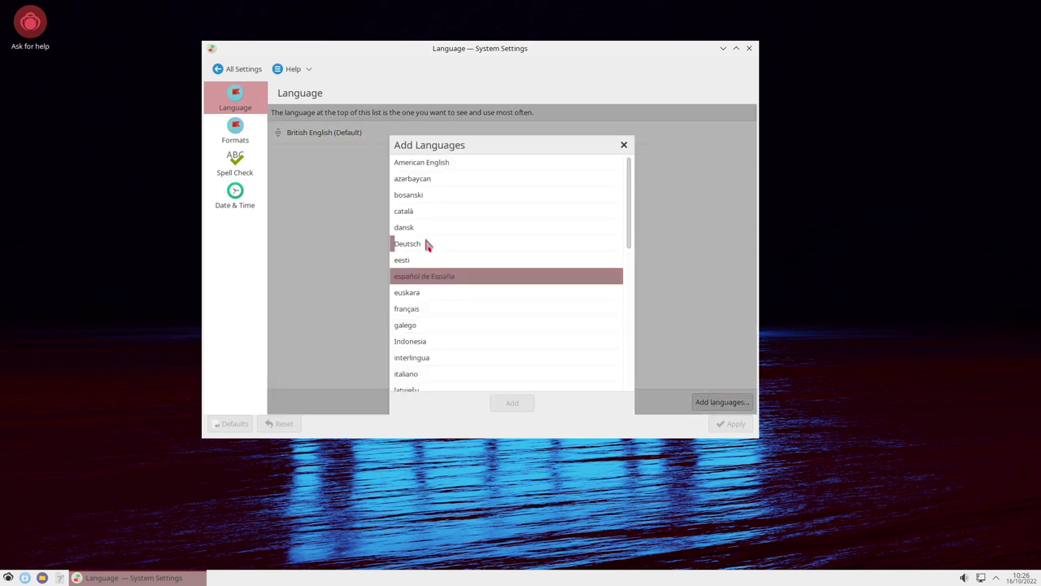
pyautogui.click(453, 241)
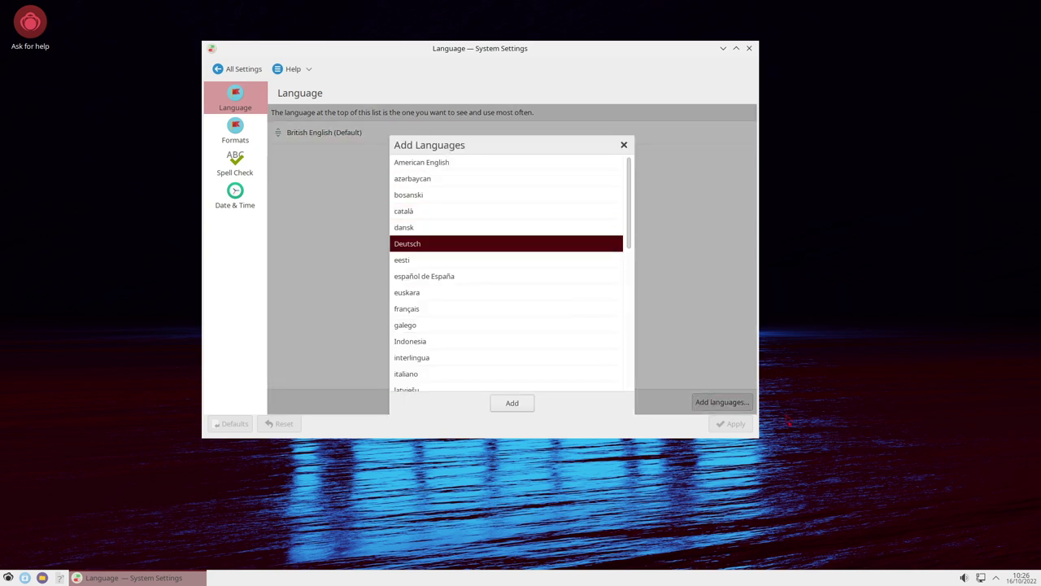
pyautogui.click(515, 403)
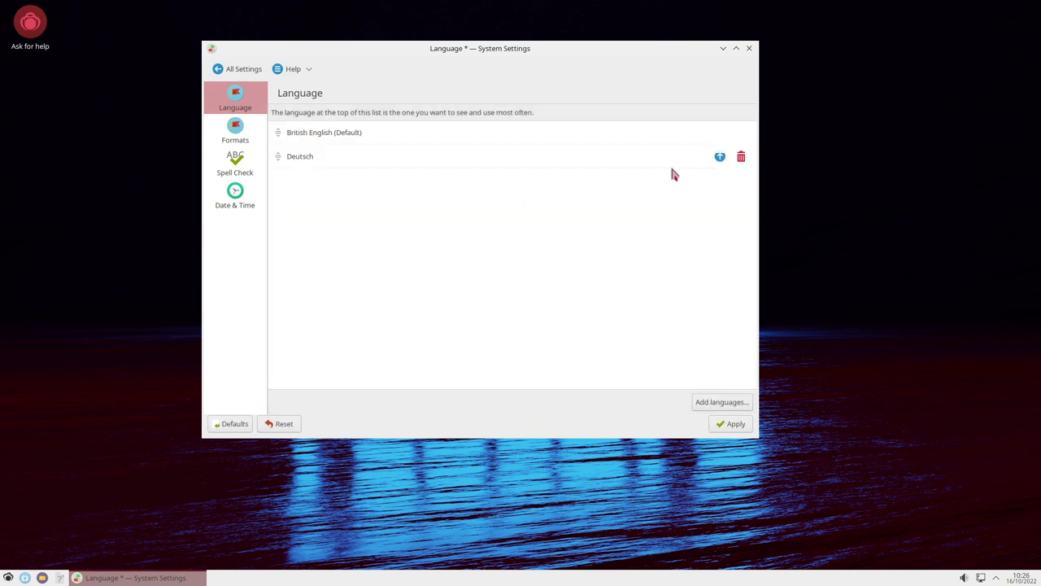
# Make Deutsch the default language, remove British English from the list and apply the changes
pyautogui.click(720, 157)
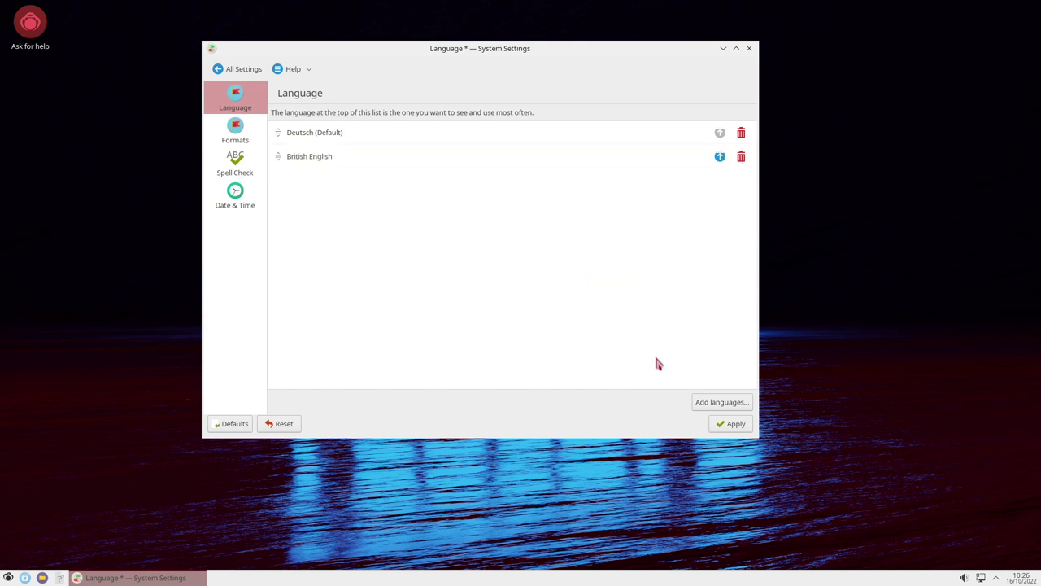
pyautogui.click(741, 158)
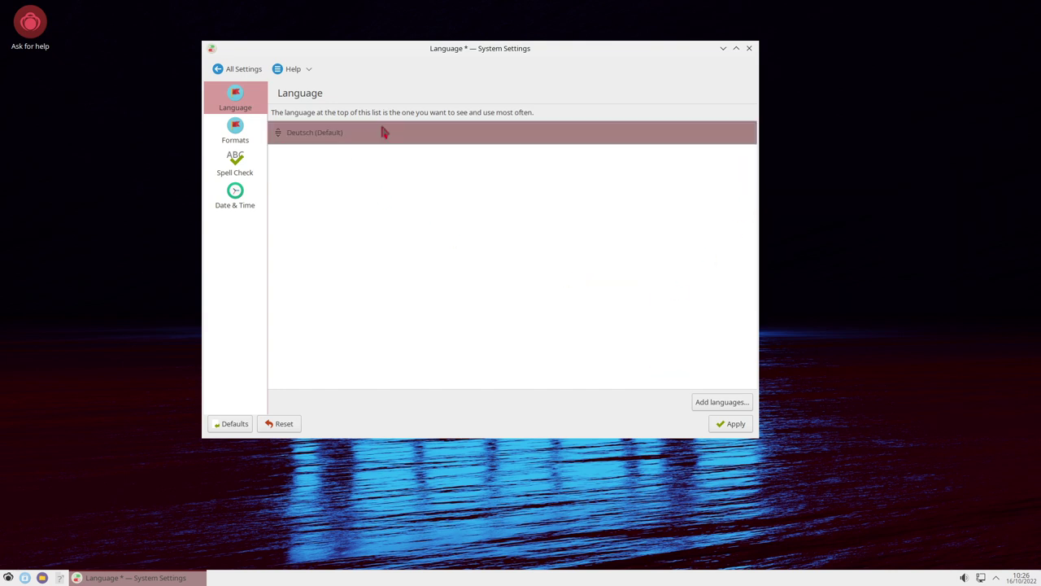
pyautogui.click(724, 419)
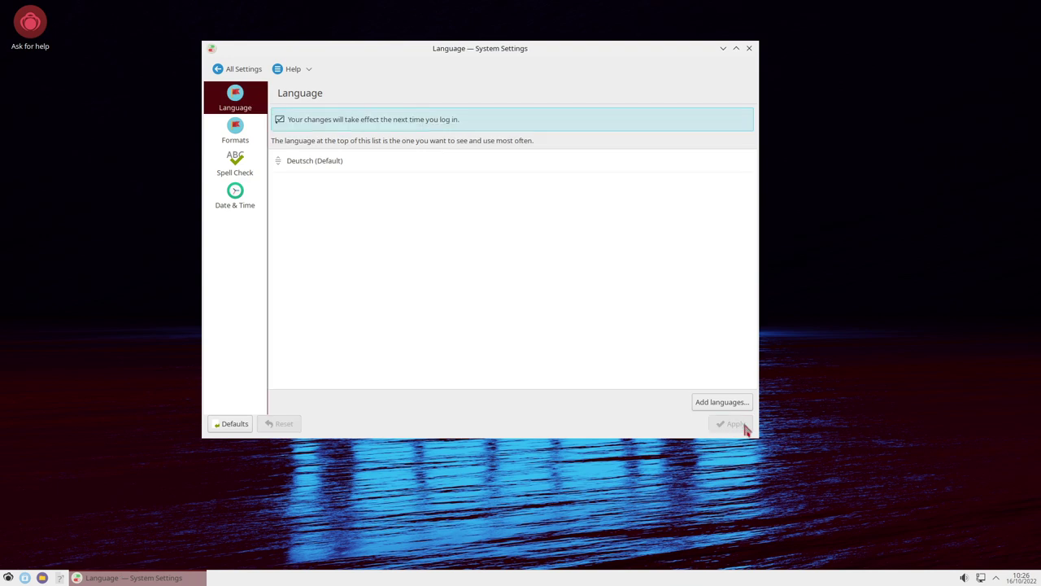
# Log out and log in again with the account password to activate the language change
pyautogui.click(8, 576)
pyautogui.click(14, 515)
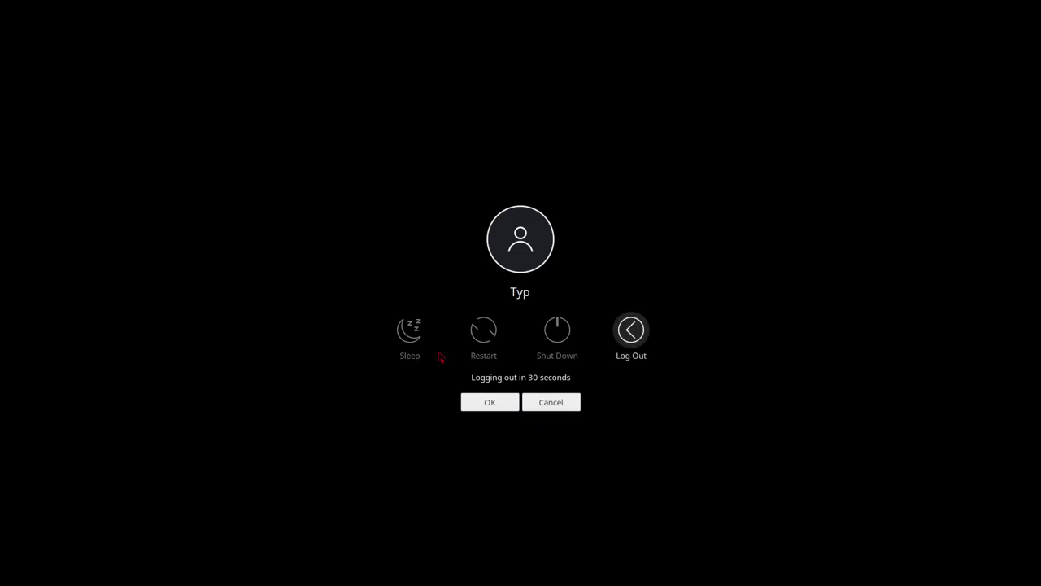
pyautogui.click(487, 400)
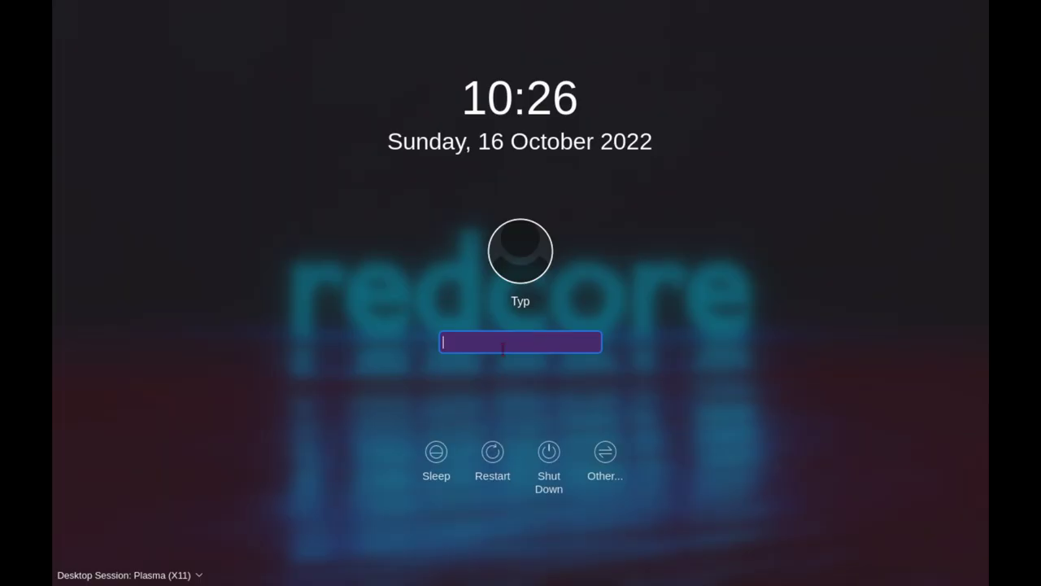
pyautogui.write('***')
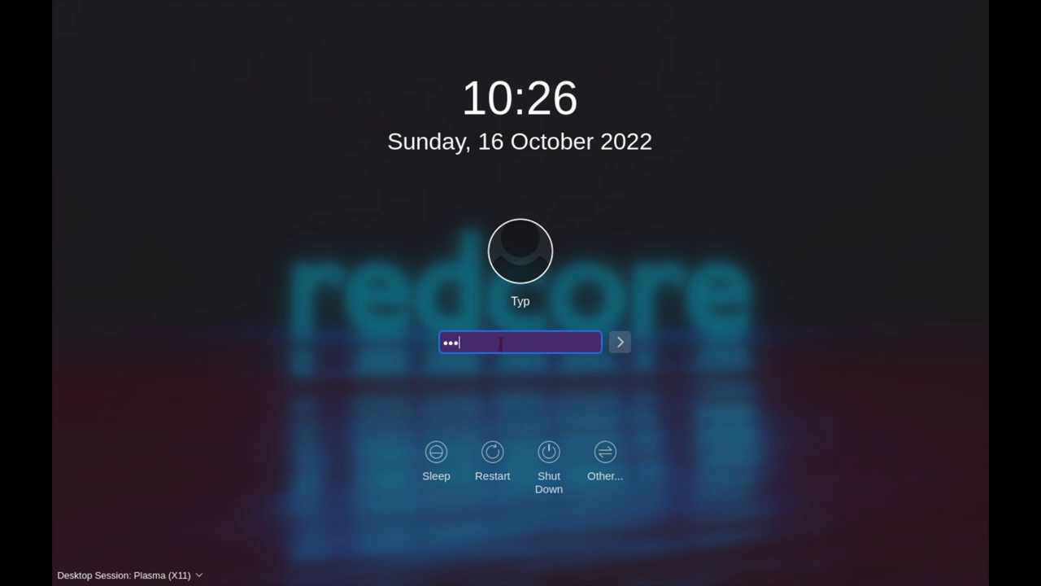
pyautogui.press('Return')
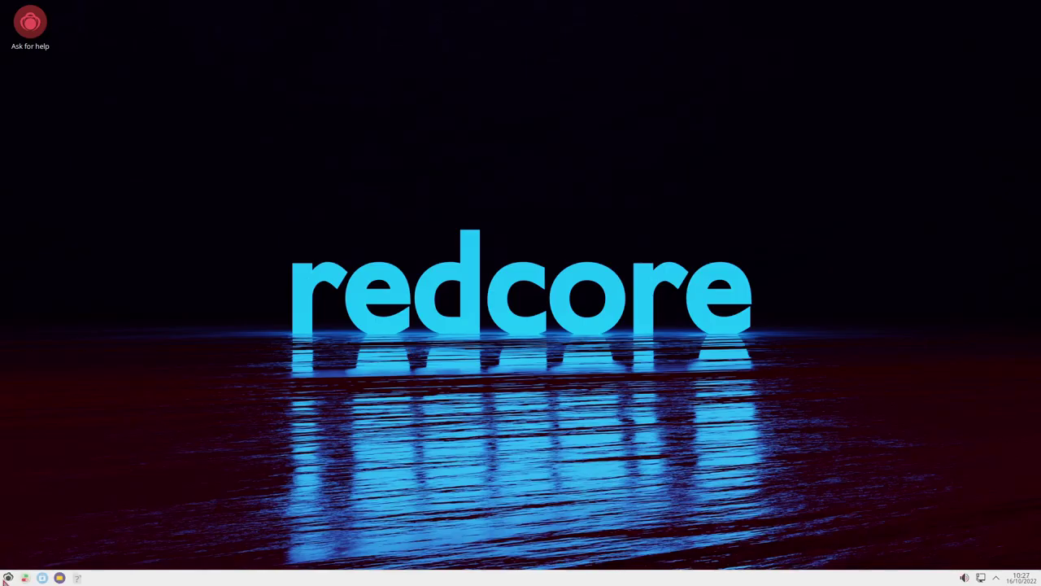
# Check the application categories and the modules in Systemeinstellungen for the German translation
pyautogui.click(7, 578)
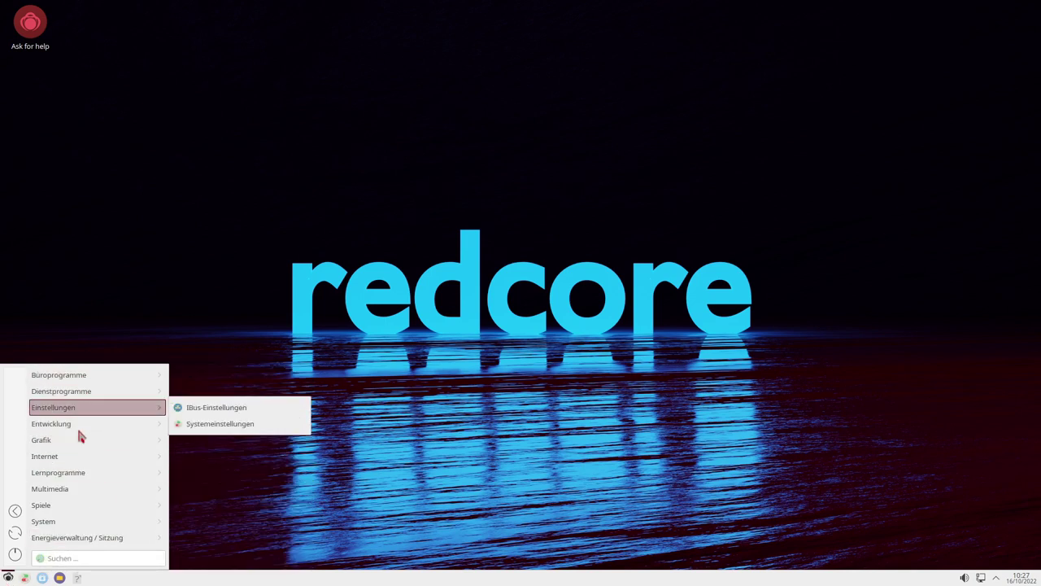
pyautogui.click(27, 577)
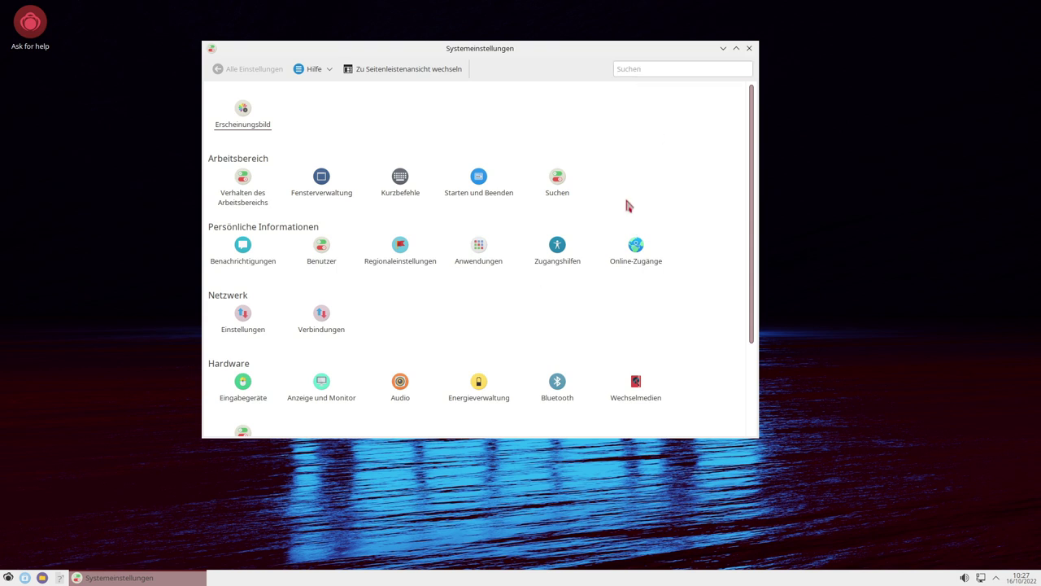
pyautogui.scroll(-1, 634, 220)
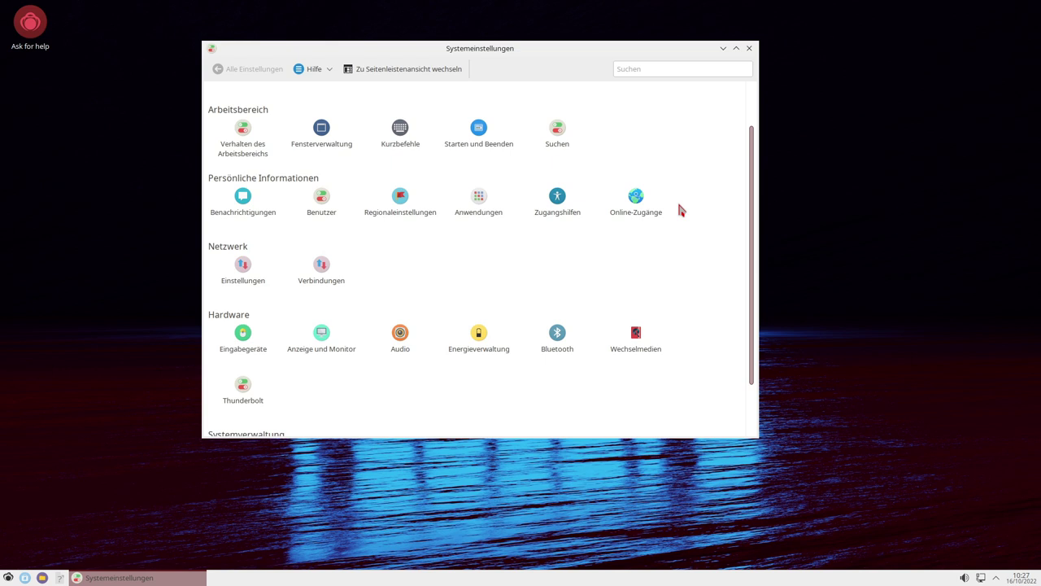
pyautogui.scroll(-1, 678, 205)
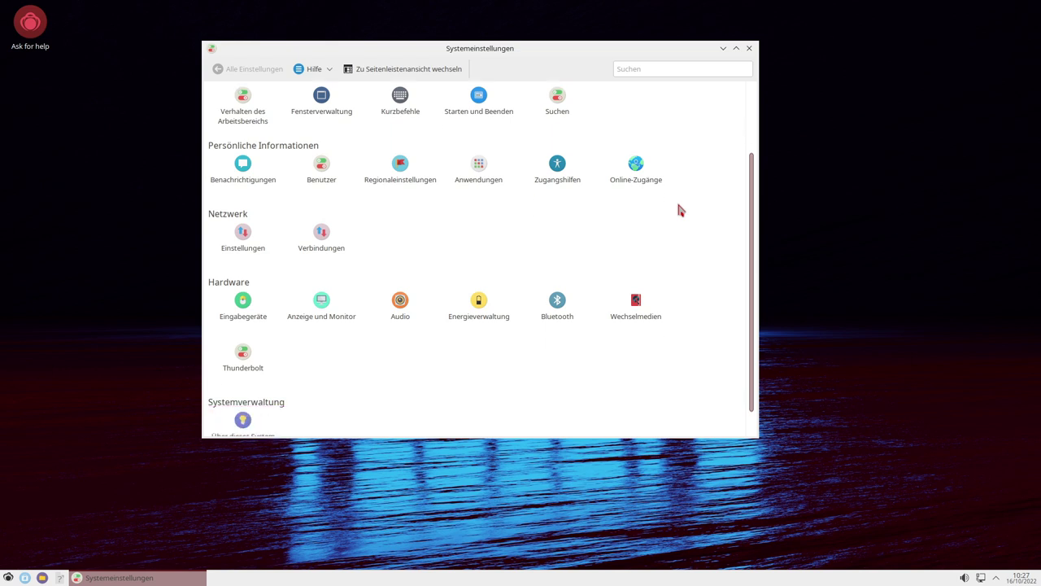
# Search the system settings for "sddm" and open the login screen settings under Starten und Beenden
pyautogui.scroll(-1, 679, 210)
pyautogui.scroll(3, 655, 171)
pyautogui.click(665, 66)
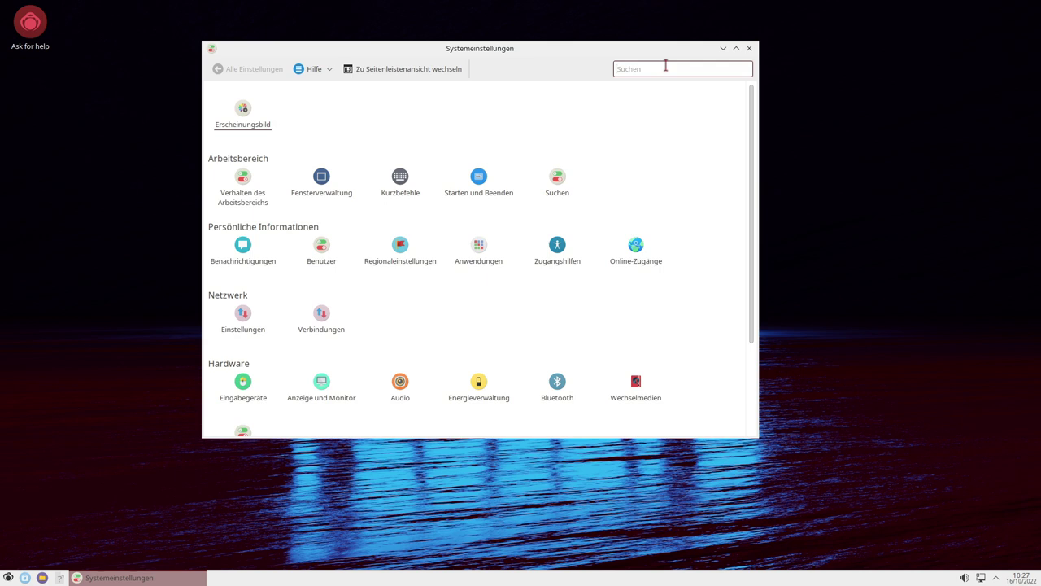
pyautogui.write('sddm')
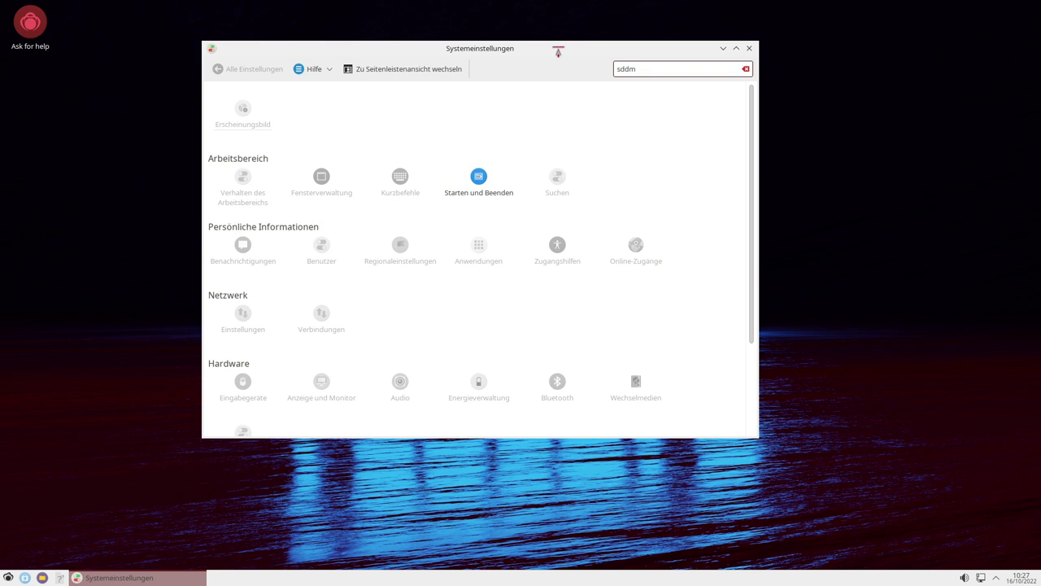
pyautogui.click(479, 177)
pyautogui.click(482, 192)
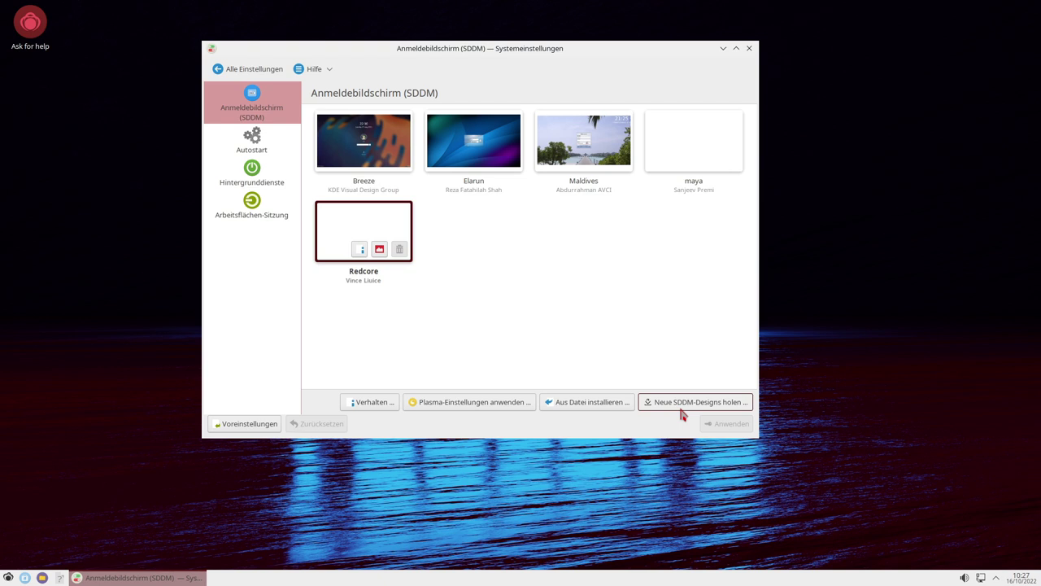
# Review the Hintergrunddienste, Arbeitsflächen-Sitzung and Anmeldebildschirm (SDDM) pages, then close the system settings
pyautogui.click(254, 143)
pyautogui.click(258, 184)
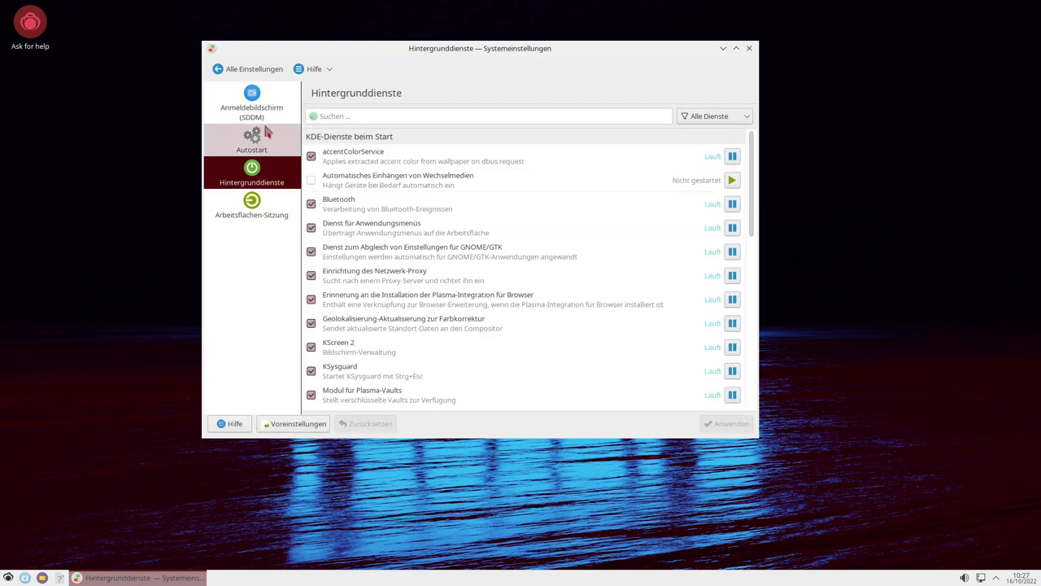
pyautogui.scroll(-10, 402, 305)
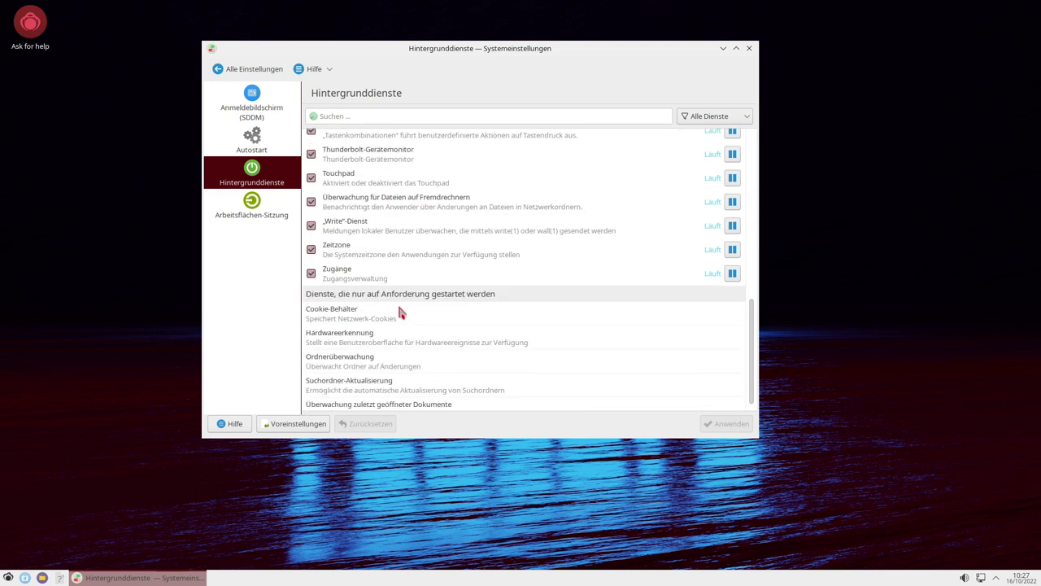
pyautogui.click(234, 199)
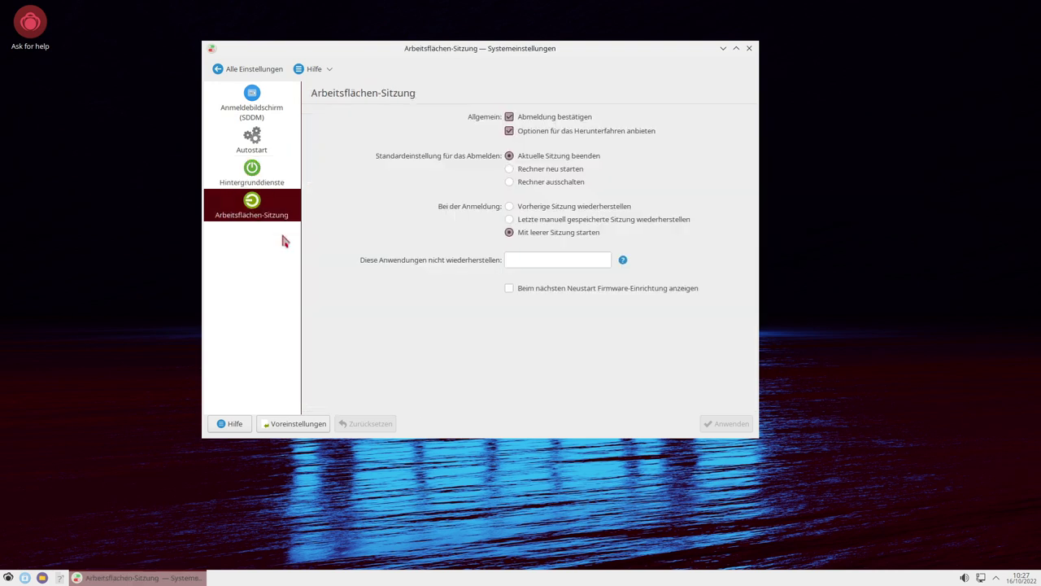
pyautogui.click(252, 102)
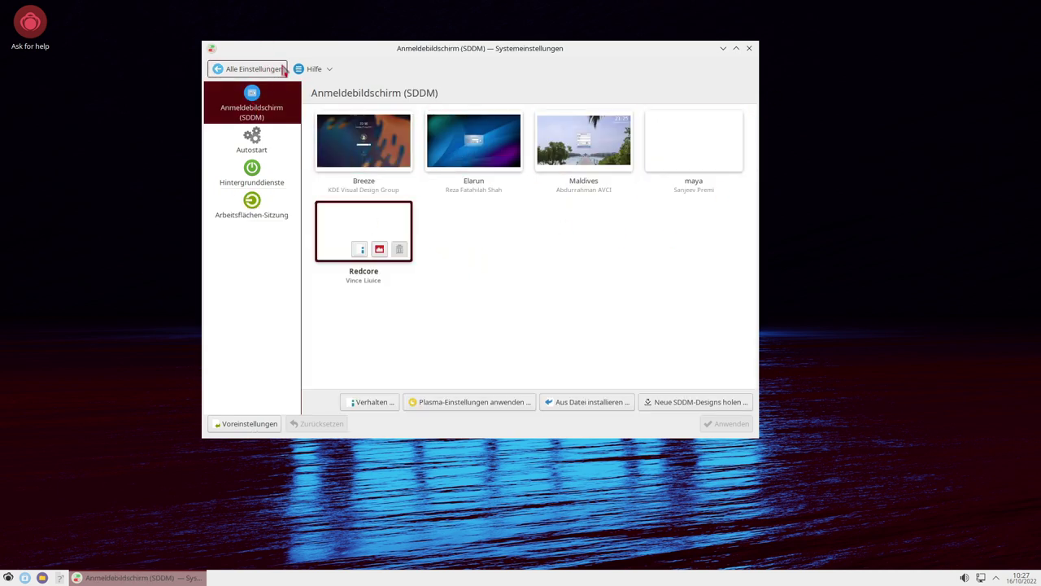
pyautogui.click(748, 49)
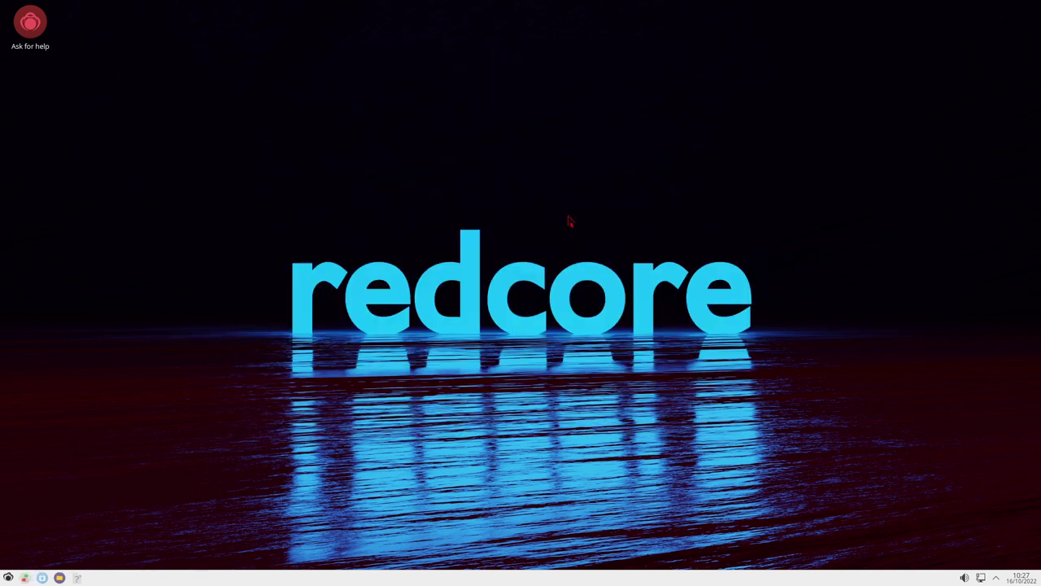
pyautogui.click(8, 578)
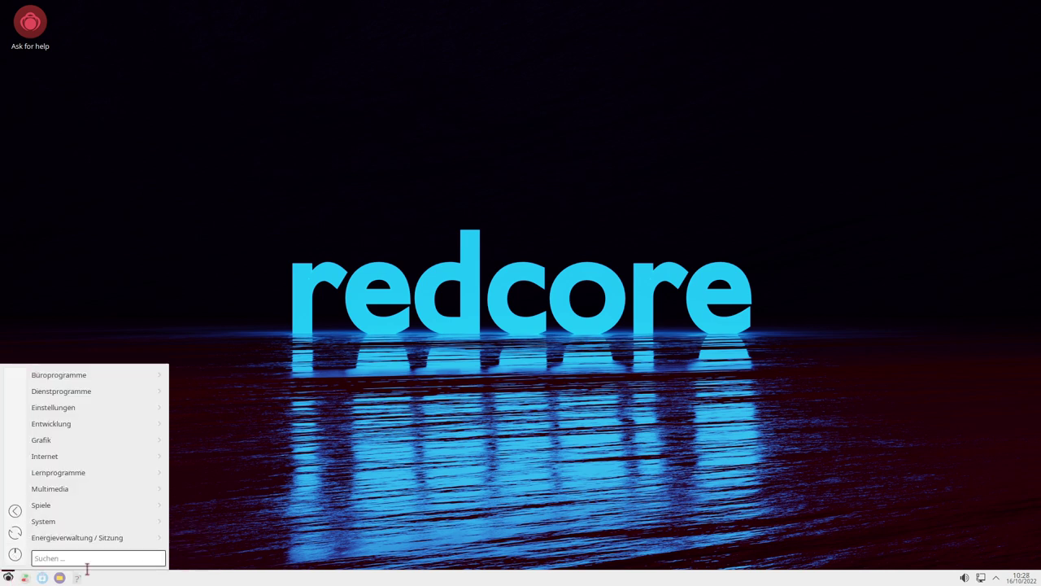
pyautogui.click(332, 500)
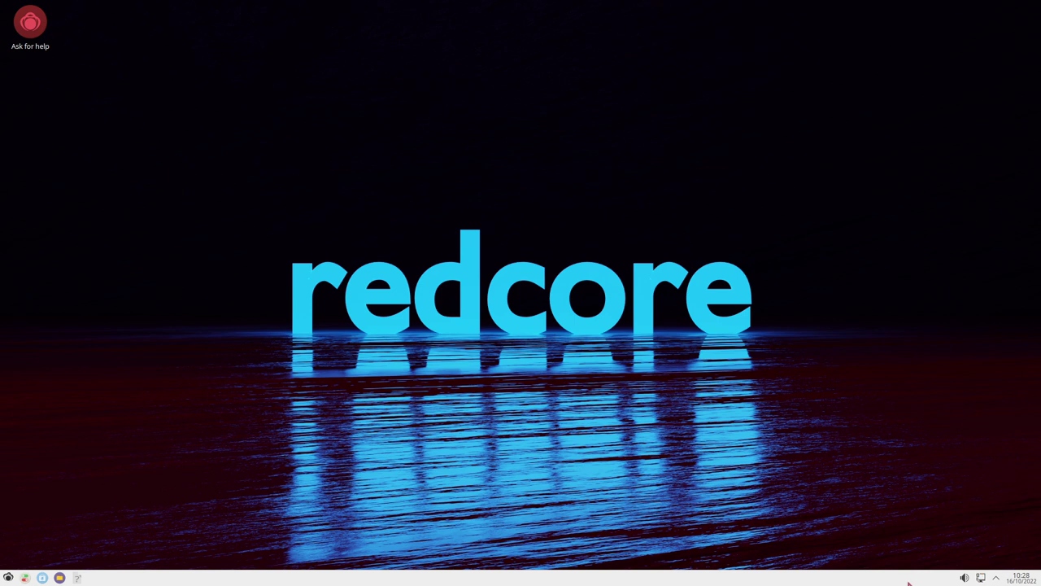
# Set the task bar's maximum number of rows to 2 in its appearance settings and apply the change
pyautogui.rightClick(130, 582)
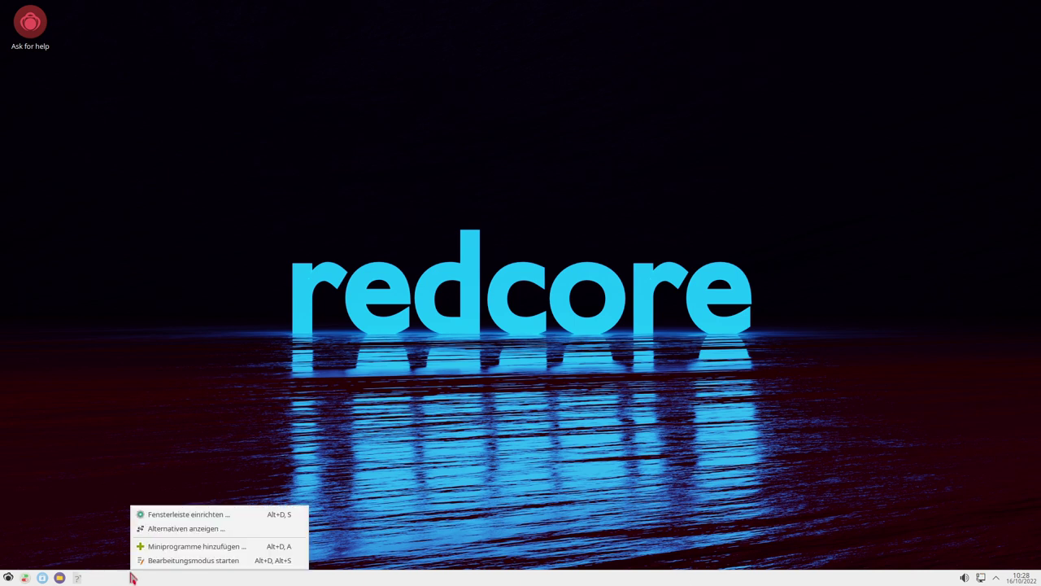
pyautogui.click(184, 515)
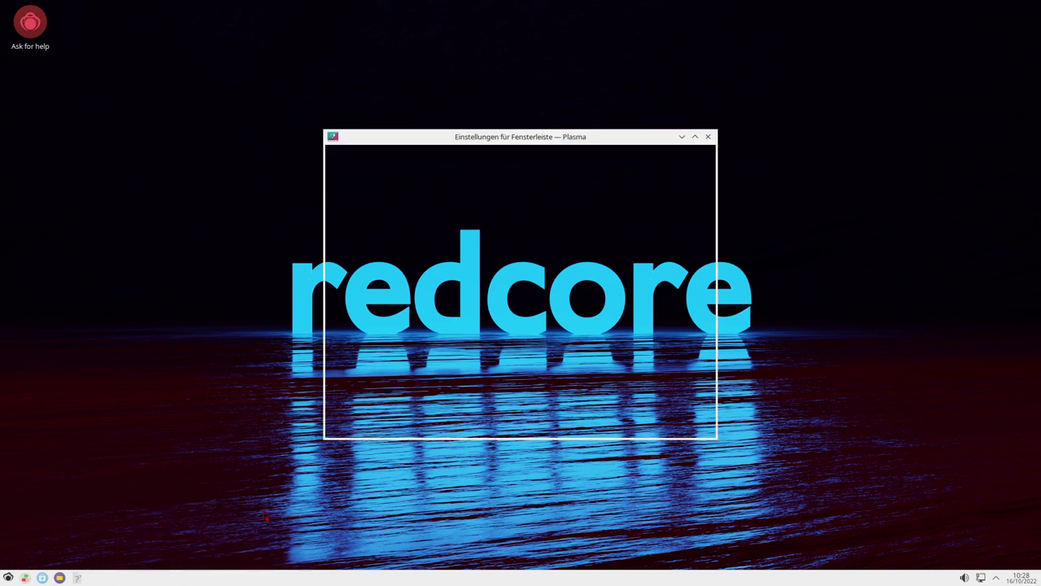
pyautogui.click(511, 234)
pyautogui.click(511, 240)
pyautogui.click(510, 234)
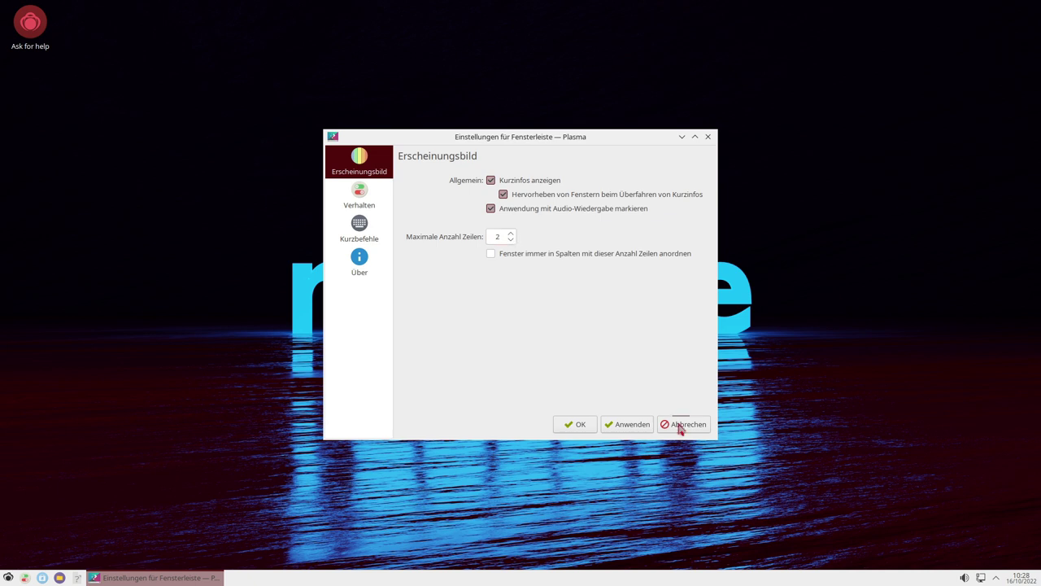
pyautogui.click(637, 426)
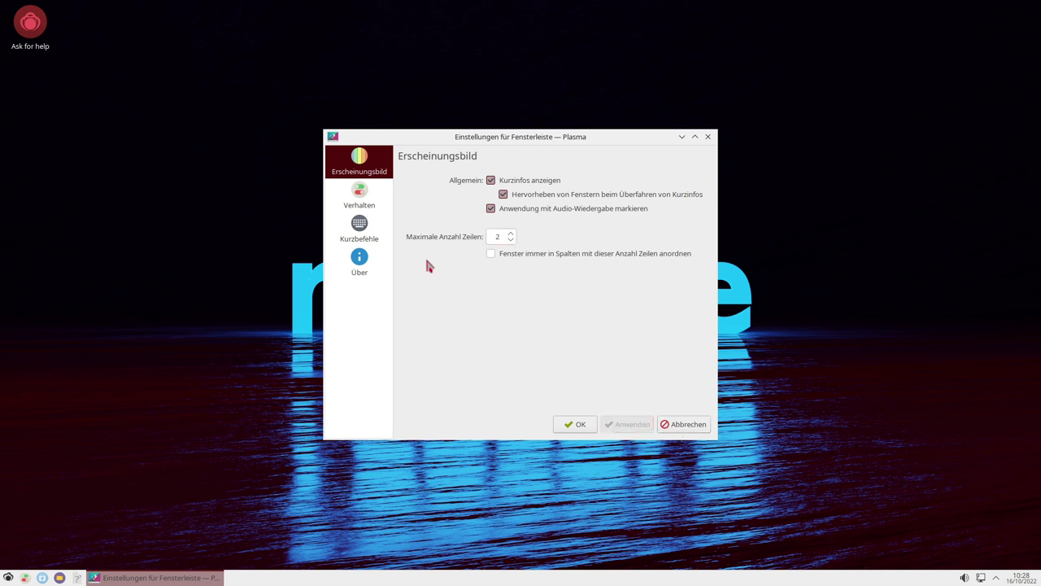
# Review the task bar's behaviour options and close its settings
pyautogui.click(366, 202)
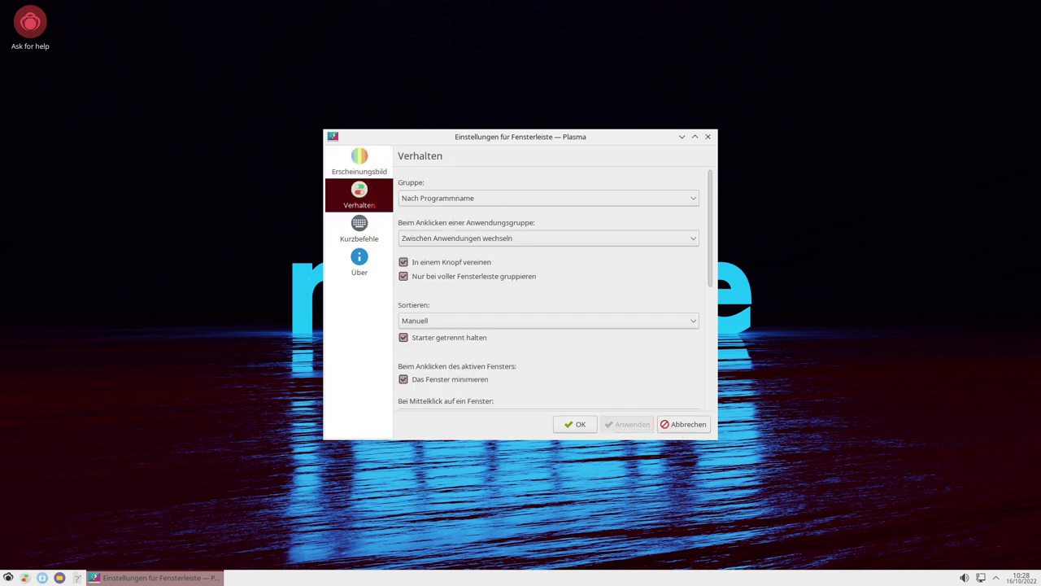
pyautogui.scroll(-3, 532, 298)
pyautogui.click(358, 163)
pyautogui.click(577, 425)
# Set the desktop panel's height to 52 in edit mode and leave edit mode
pyautogui.rightClick(501, 576)
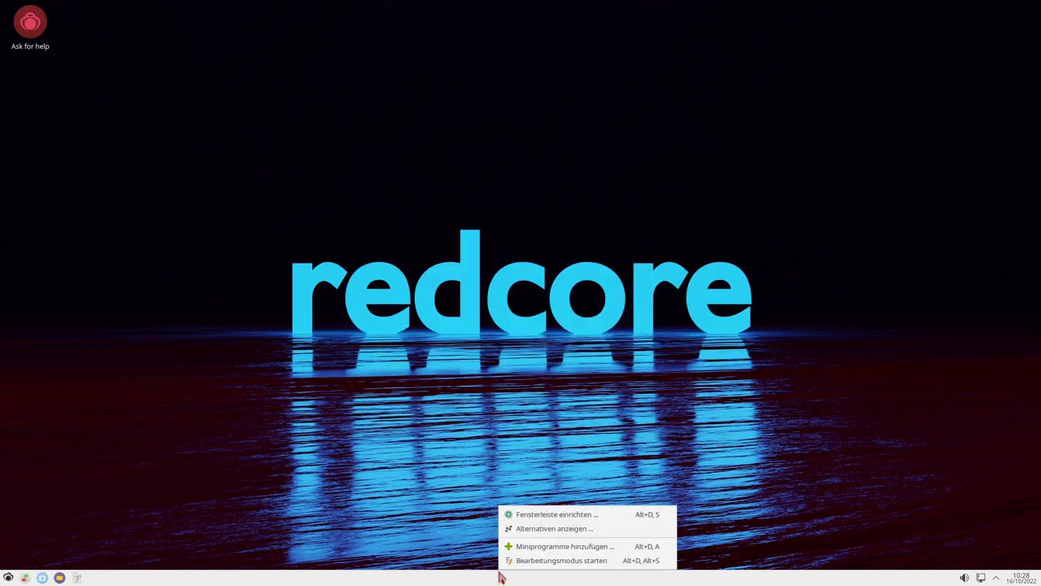
pyautogui.click(557, 560)
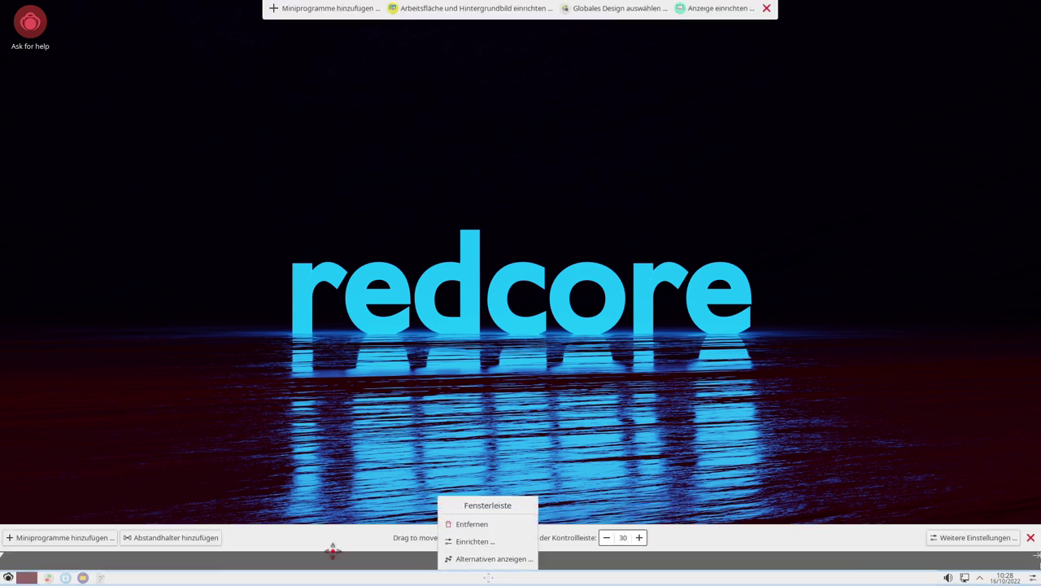
pyautogui.click(639, 537)
pyautogui.click(639, 537)
pyautogui.scroll(16, 644, 542)
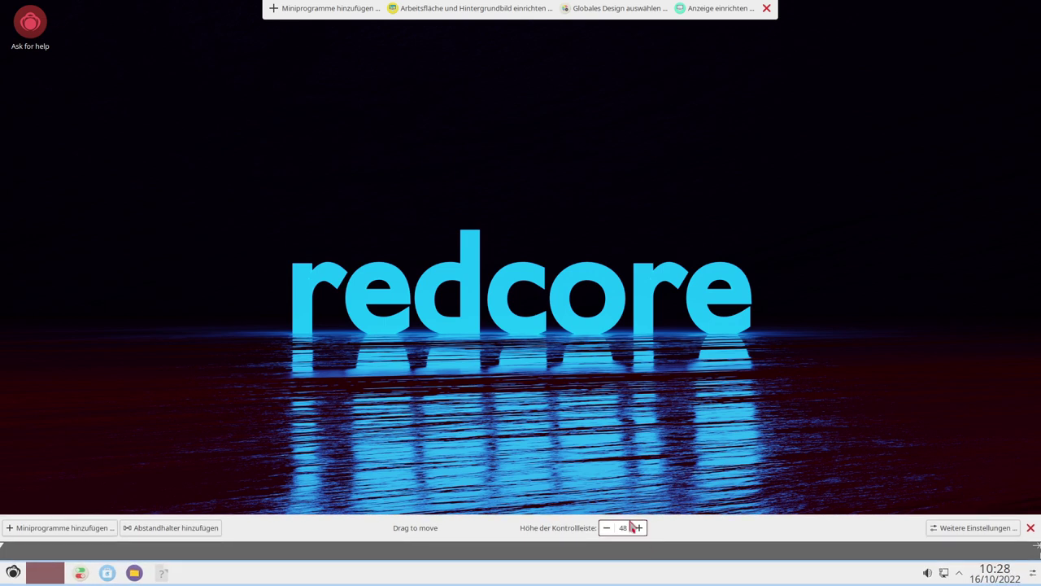
pyautogui.scroll(6, 640, 527)
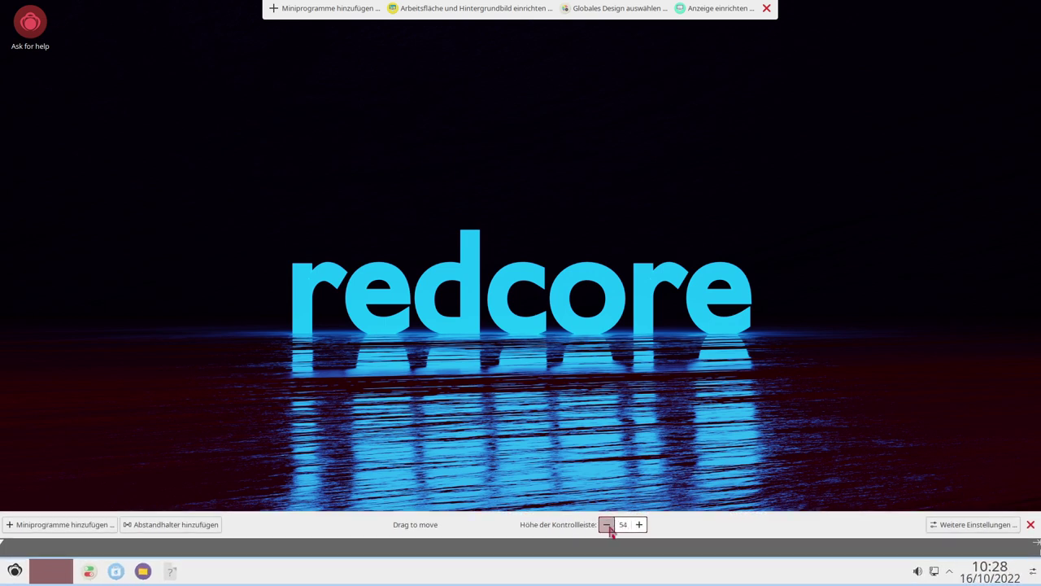
pyautogui.click(606, 524)
pyautogui.click(606, 524)
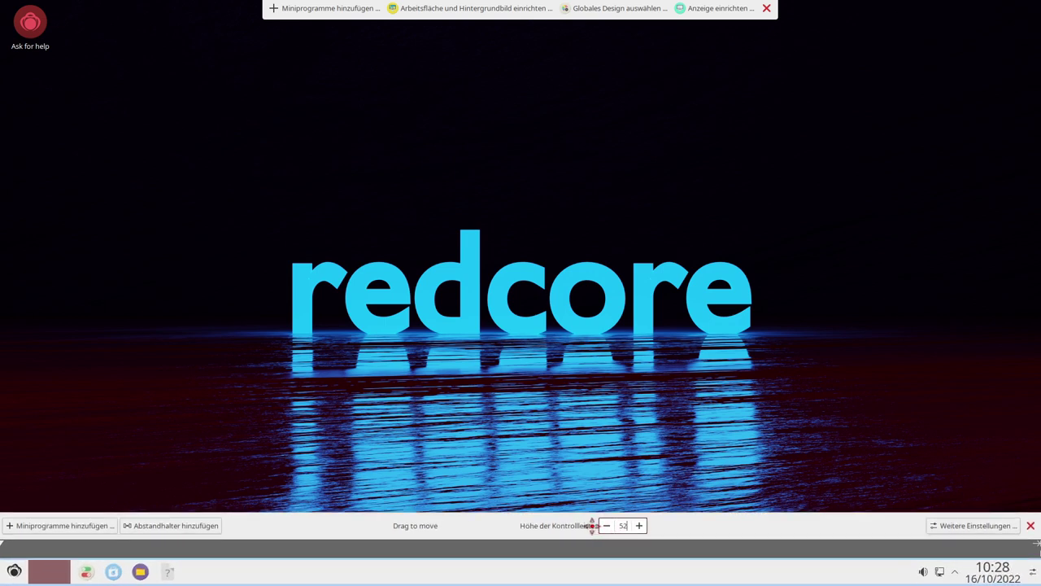
pyautogui.click(1030, 526)
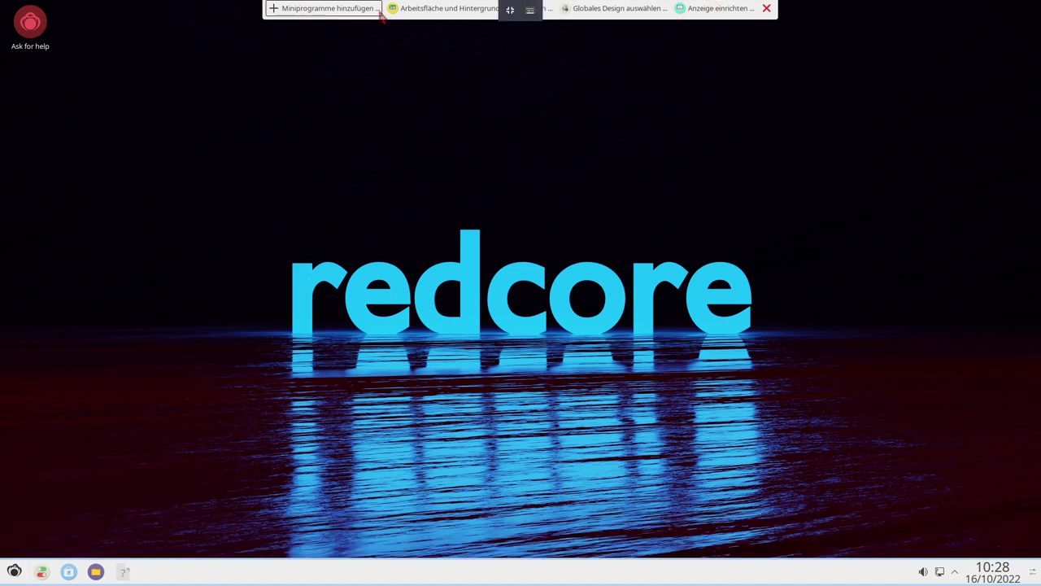
pyautogui.click(767, 8)
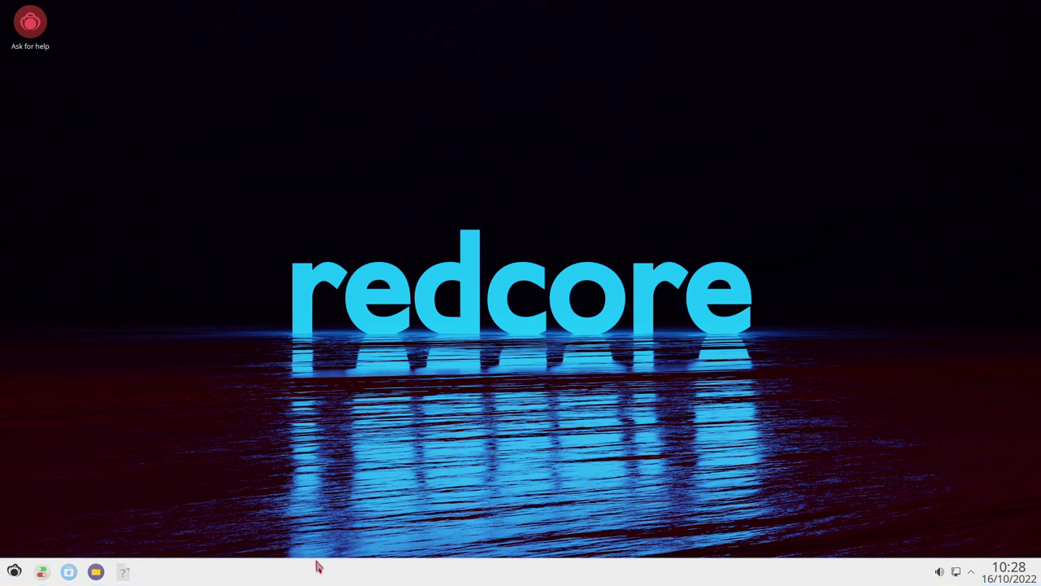
# Check the application menu and the clock's calendar on the enlarged panel
pyautogui.click(14, 572)
pyautogui.click(14, 574)
pyautogui.click(1010, 574)
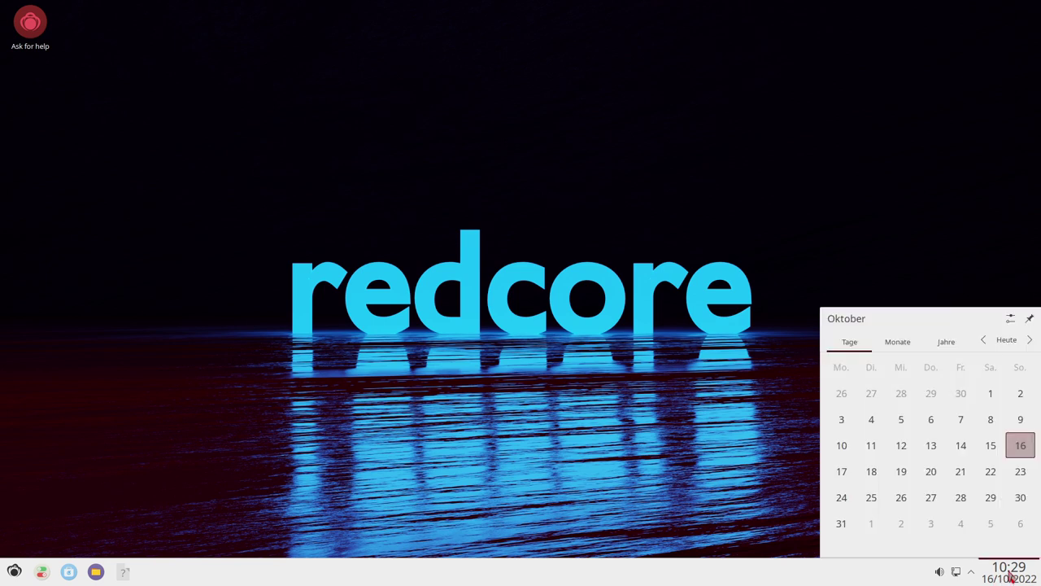
pyautogui.click(703, 446)
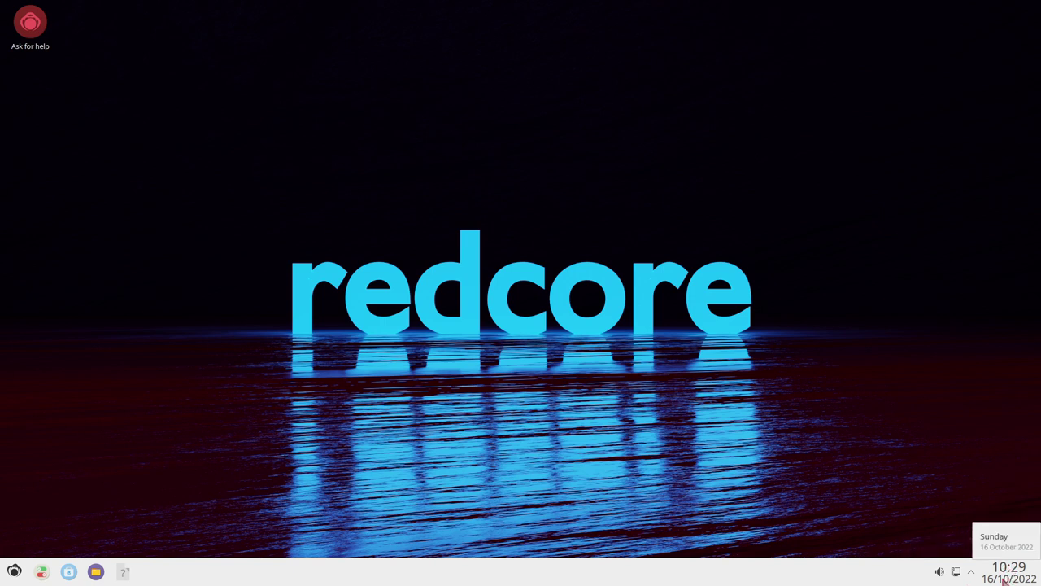
# Open the clock's date and time settings and examine the time zone, date and language pages
pyautogui.rightClick(1008, 581)
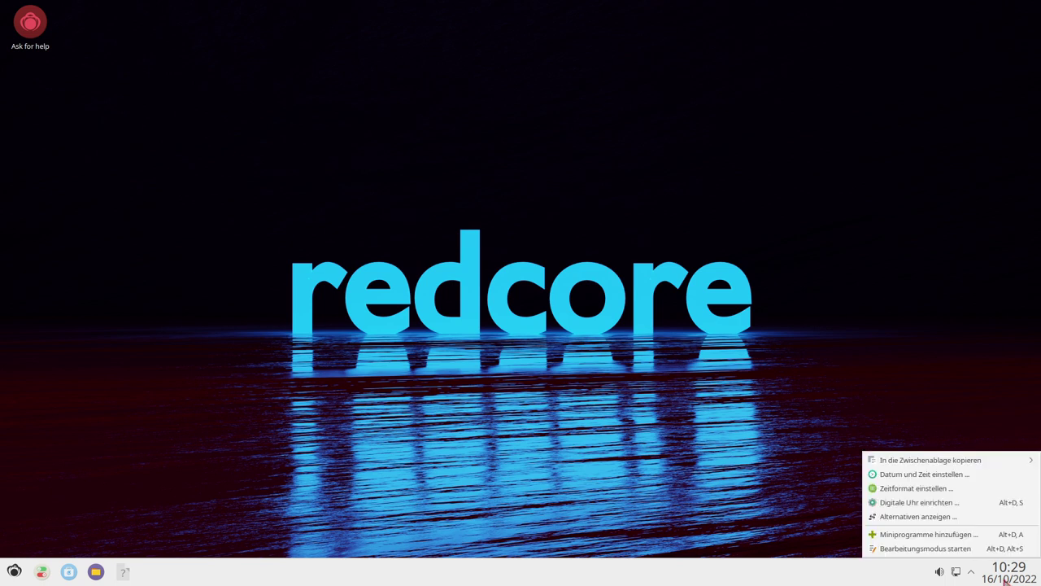
pyautogui.click(960, 474)
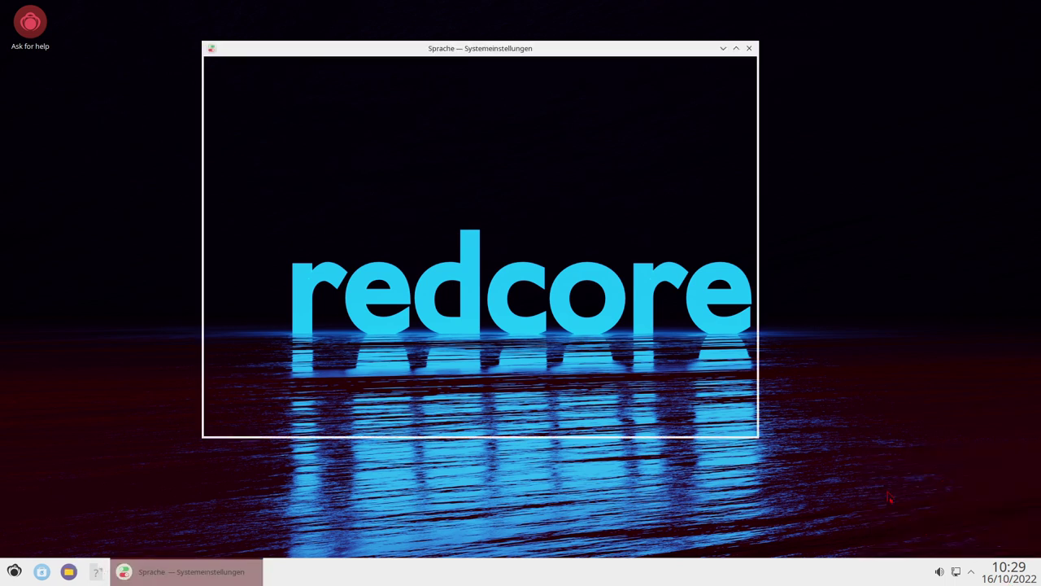
pyautogui.click(351, 122)
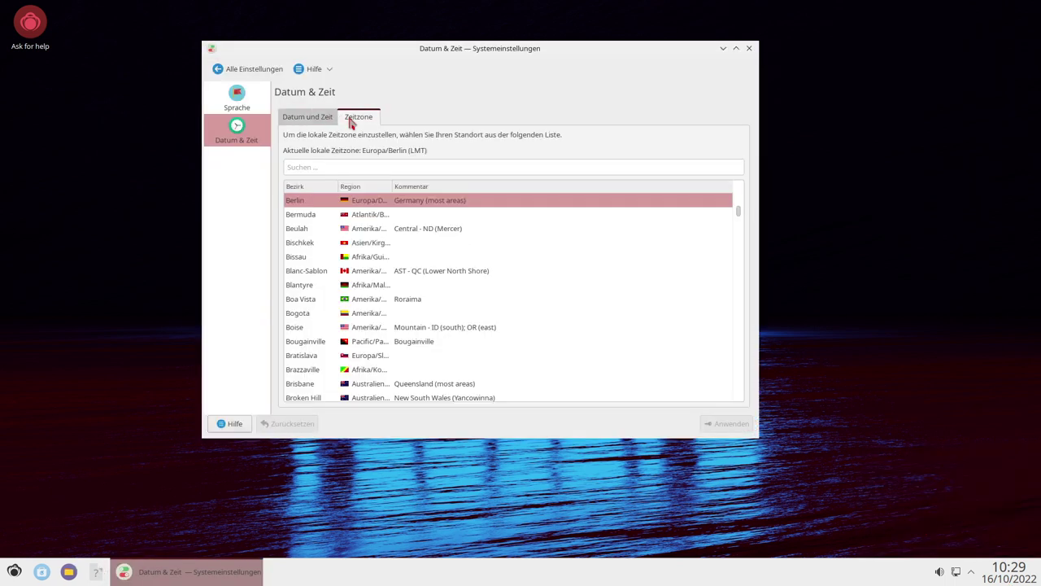
pyautogui.click(239, 96)
pyautogui.click(242, 128)
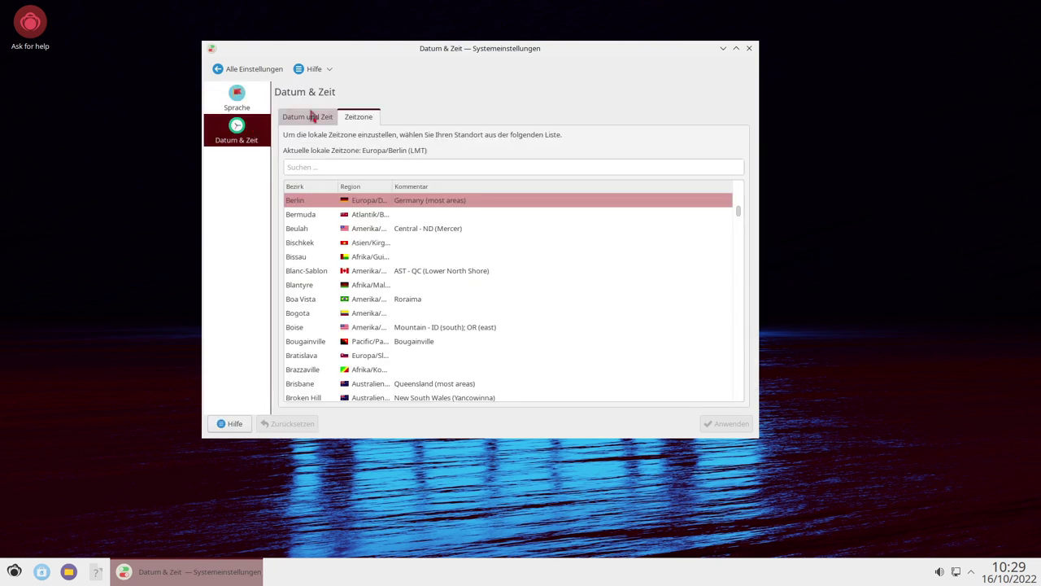
pyautogui.click(314, 116)
pyautogui.click(265, 104)
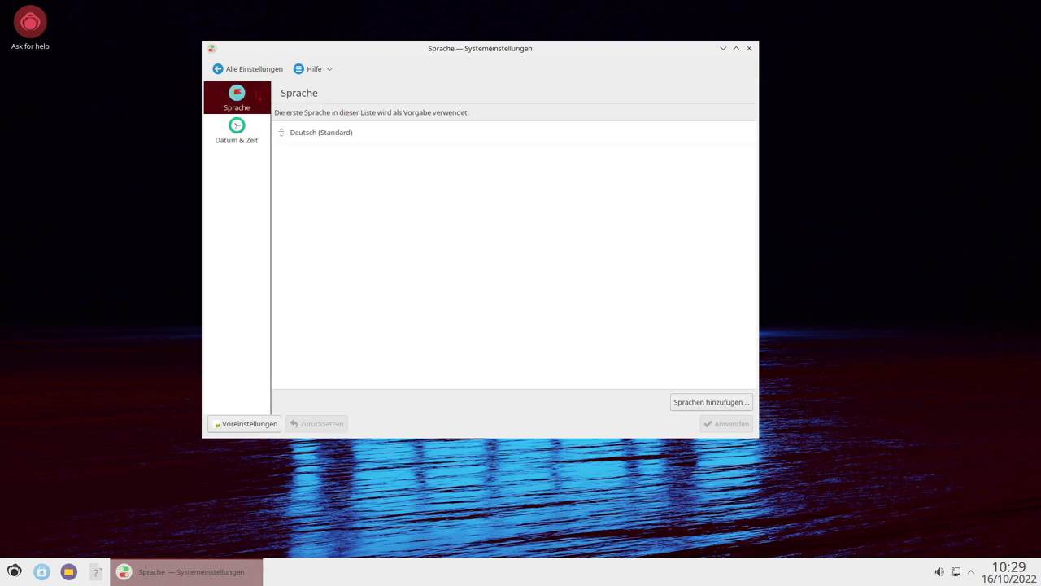
pyautogui.click(248, 127)
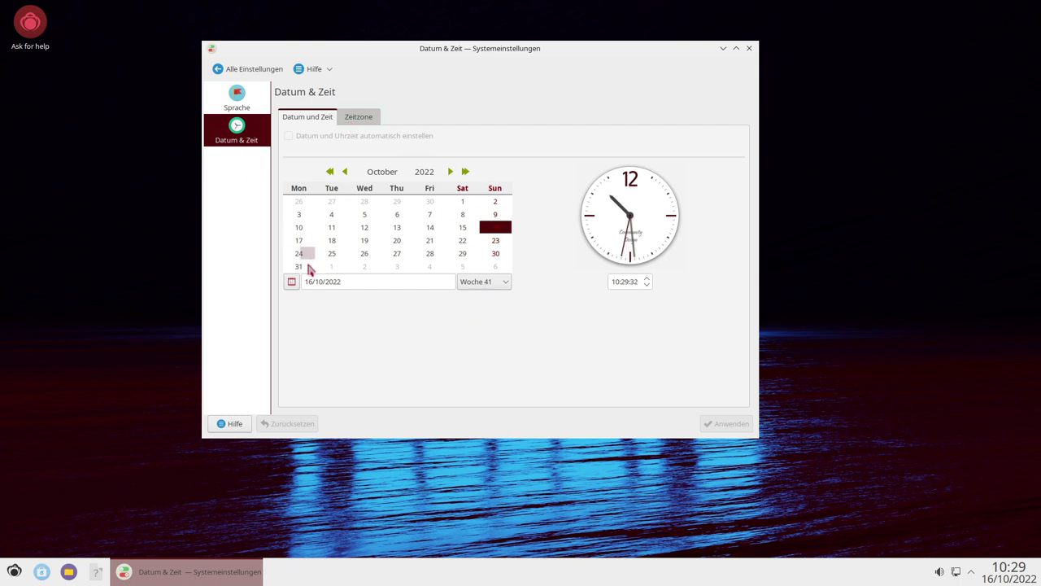
# Set the region in the regional format settings to Deutsch (Deutschland), apply the change and close the system settings
pyautogui.click(248, 68)
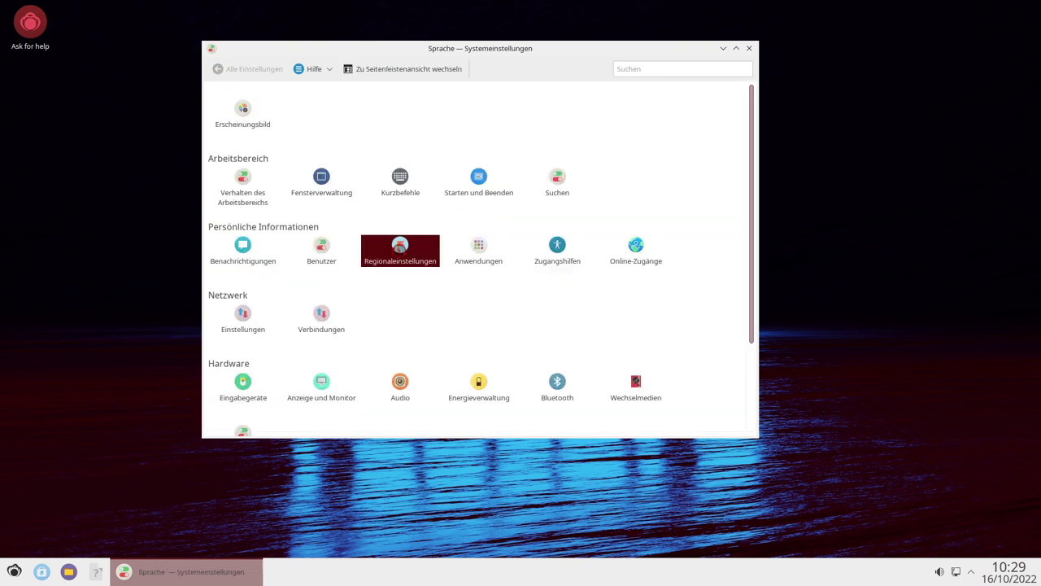
pyautogui.click(397, 242)
pyautogui.click(254, 136)
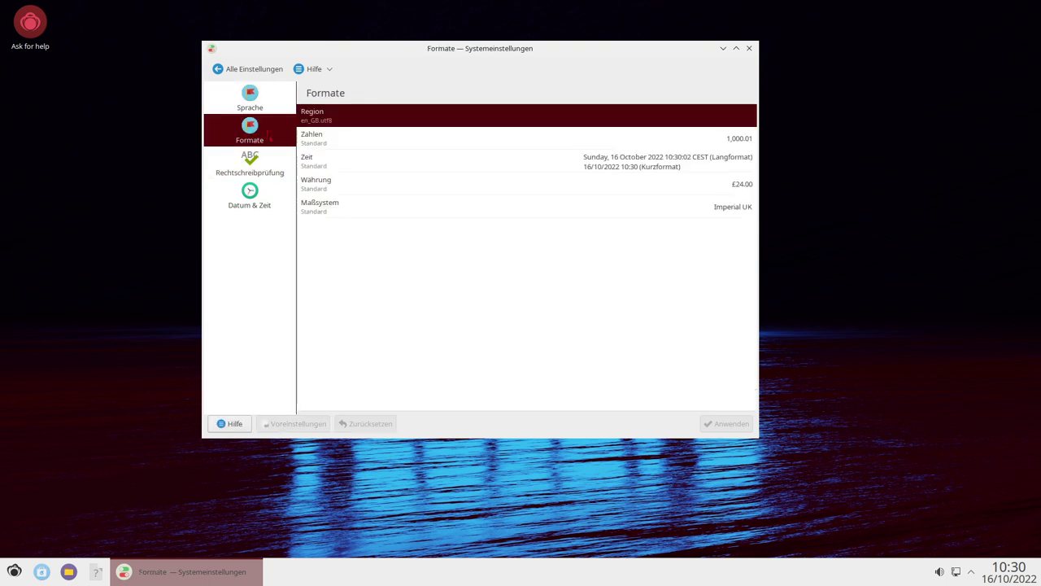
pyautogui.click(231, 71)
pyautogui.click(397, 249)
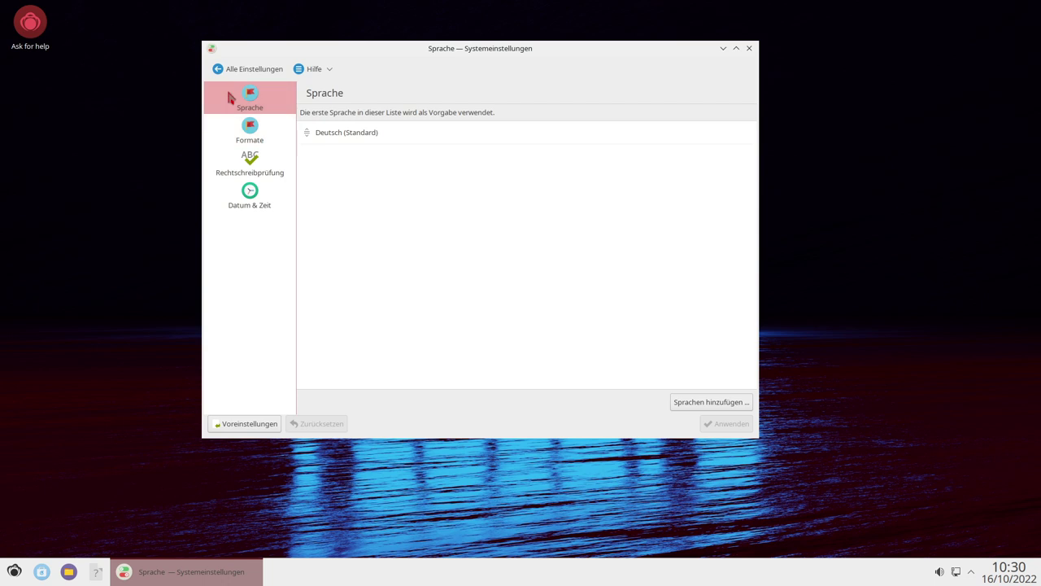
pyautogui.click(252, 134)
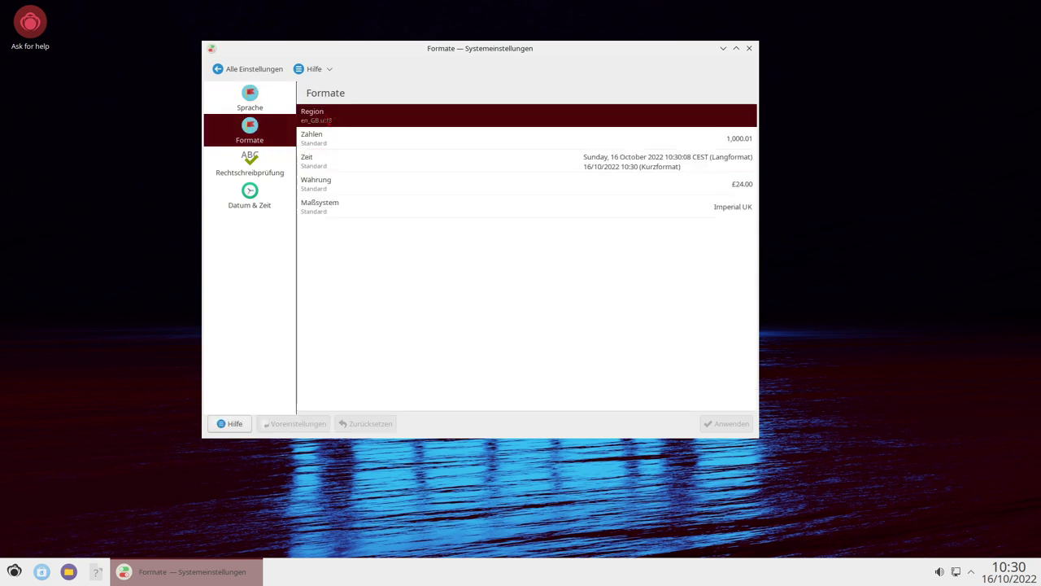
pyautogui.click(324, 120)
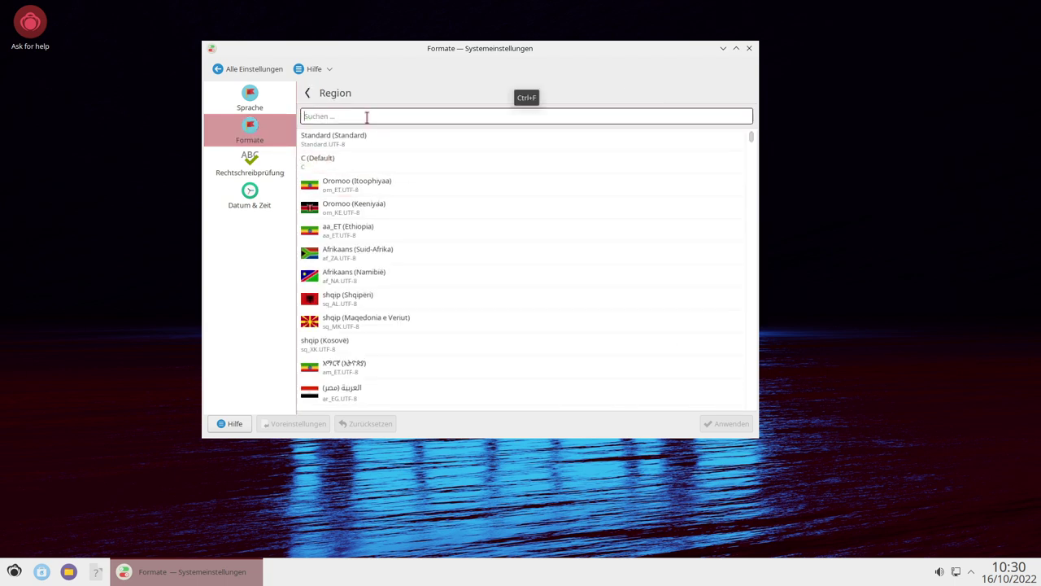
pyautogui.write('deu')
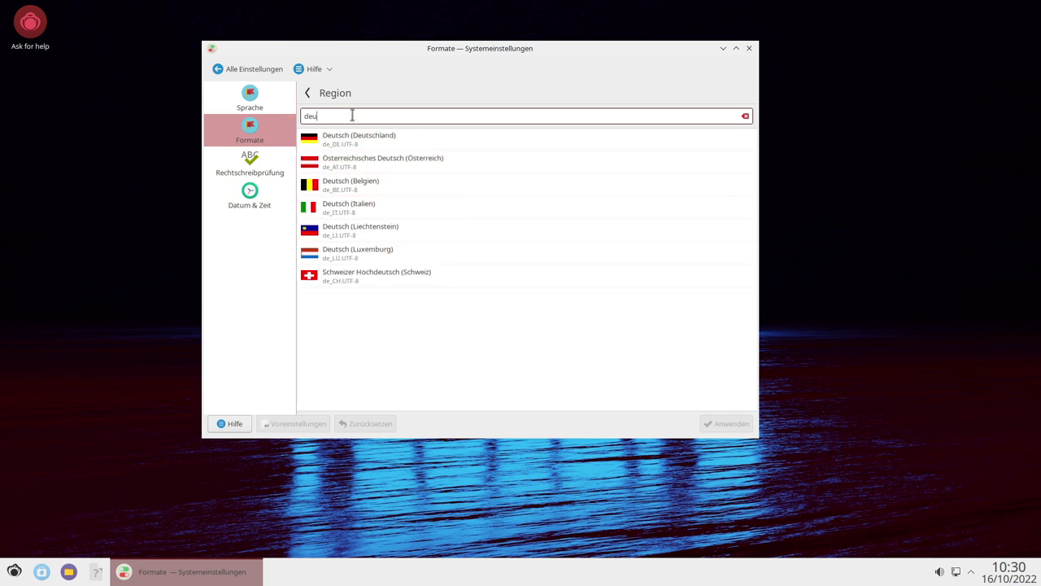
pyautogui.click(346, 139)
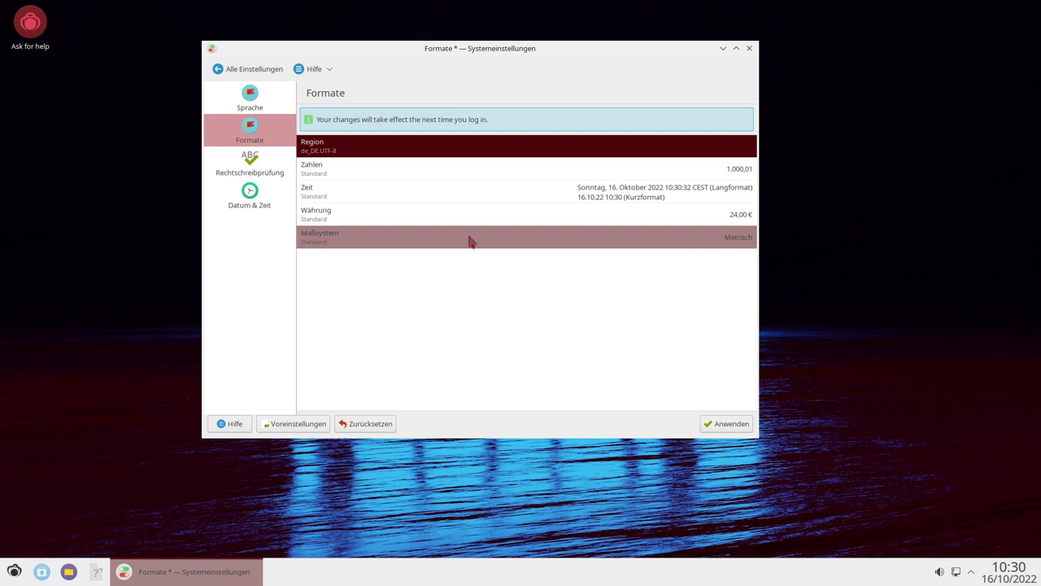
pyautogui.click(711, 423)
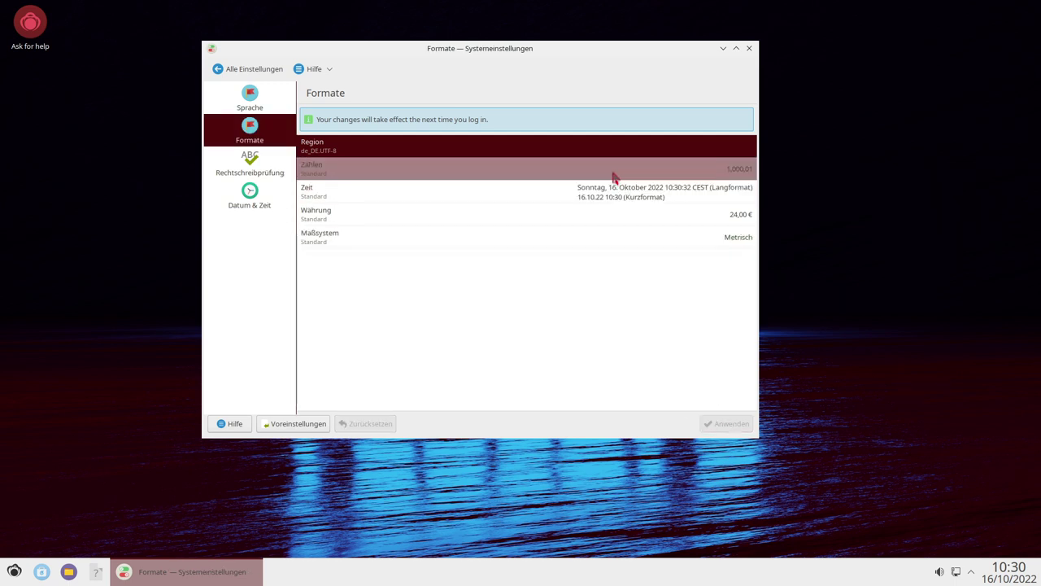
pyautogui.click(749, 48)
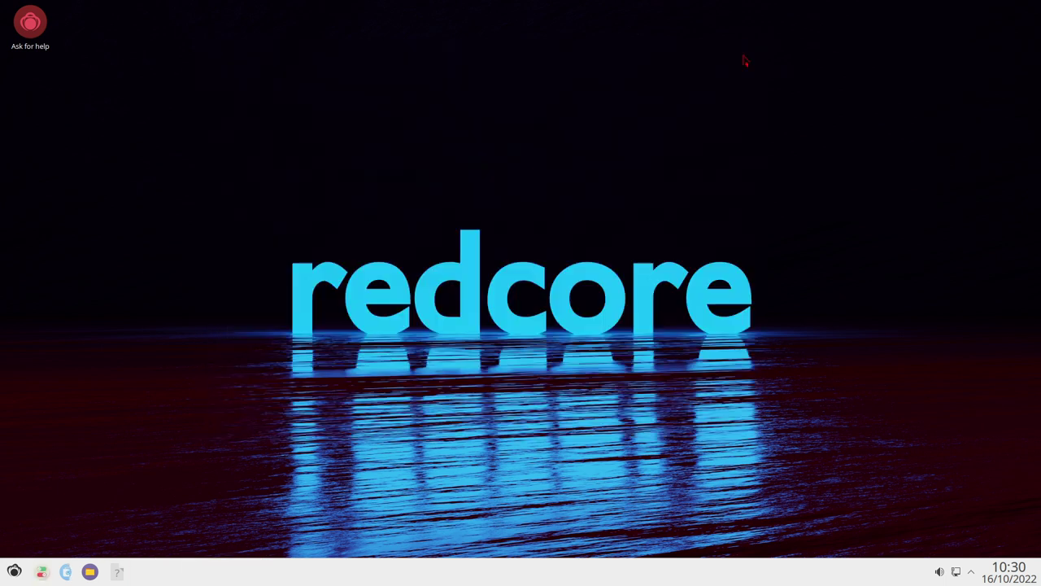
# End the desktop session and log back in with the account password
pyautogui.click(15, 573)
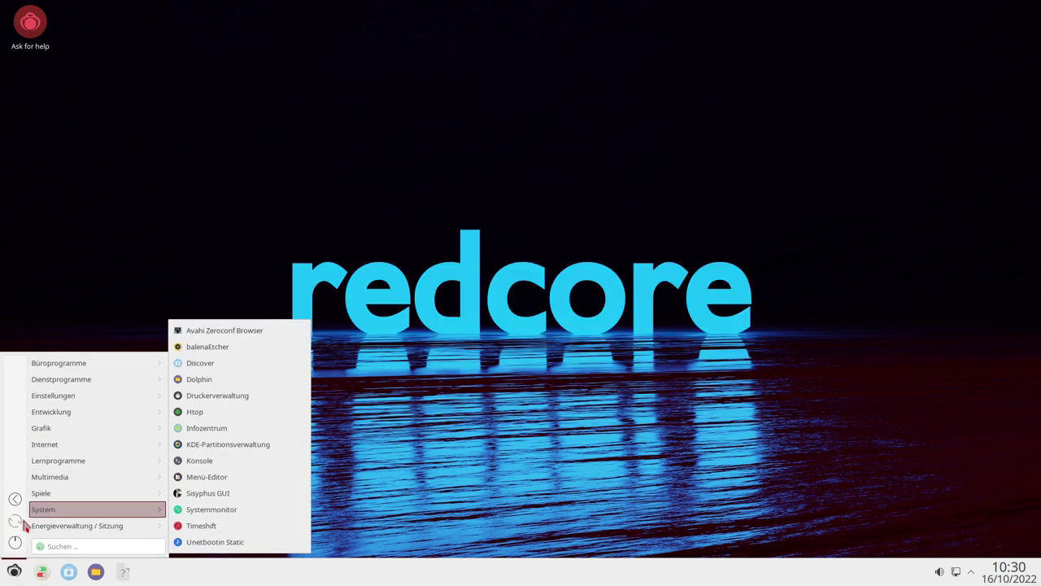
pyautogui.hotkey('ctrl', 'alt', 'Delete')
pyautogui.click(490, 417)
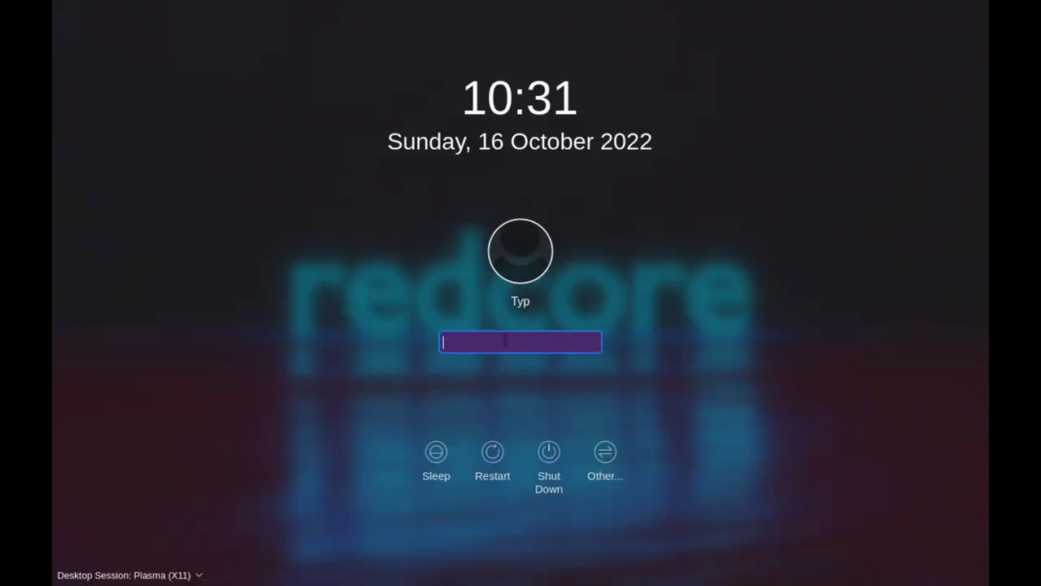
pyautogui.write('•••')
pyautogui.press('Return')
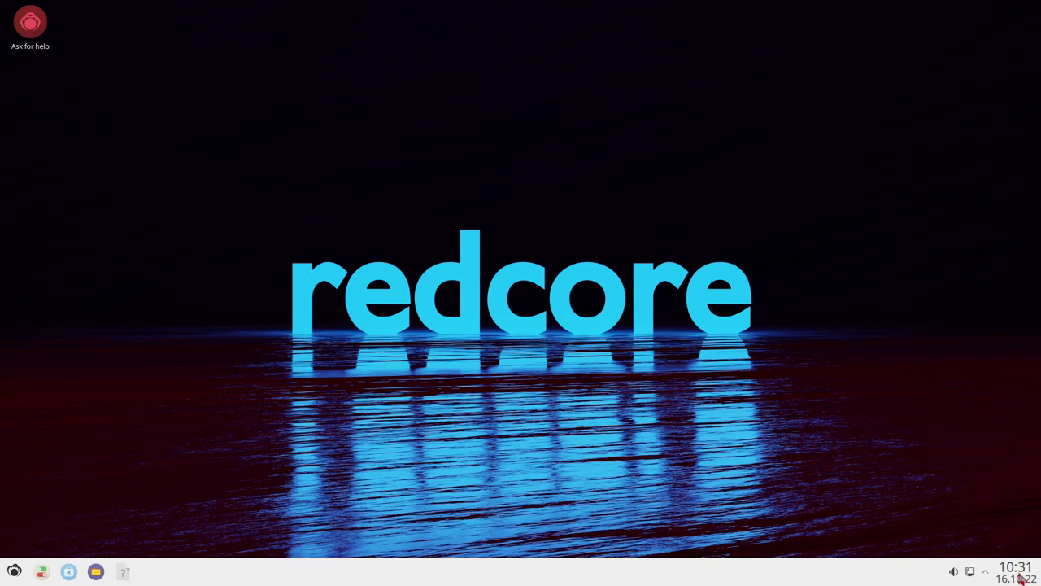
# Check the date format on the panel clock and in its calendar
pyautogui.moveTo(1022, 576)
pyautogui.click(1016, 578)
pyautogui.click(1016, 578)
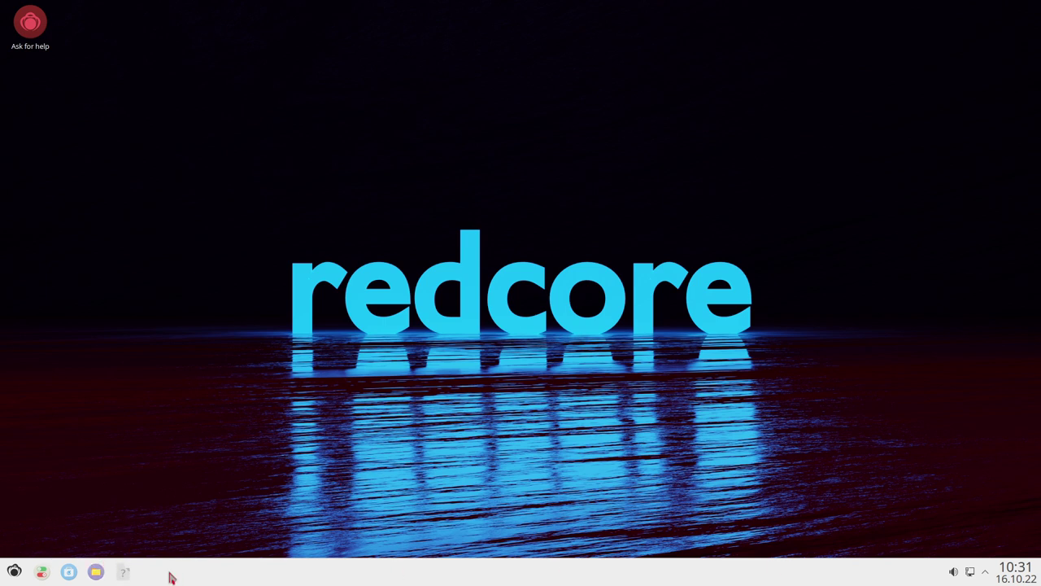
# Open the Discover software centre, check its start page and close it
pyautogui.click(70, 573)
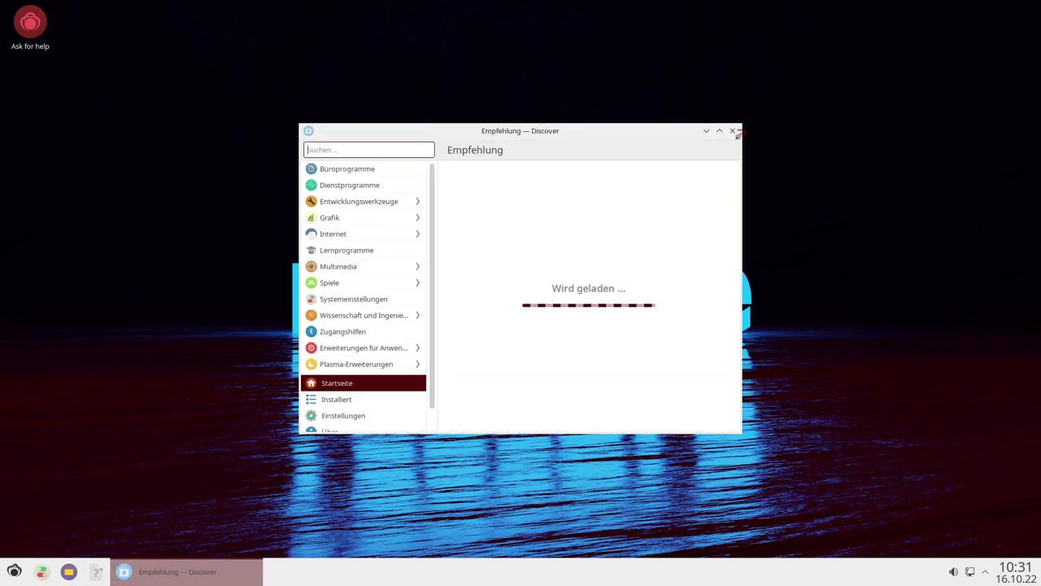
pyautogui.click(706, 132)
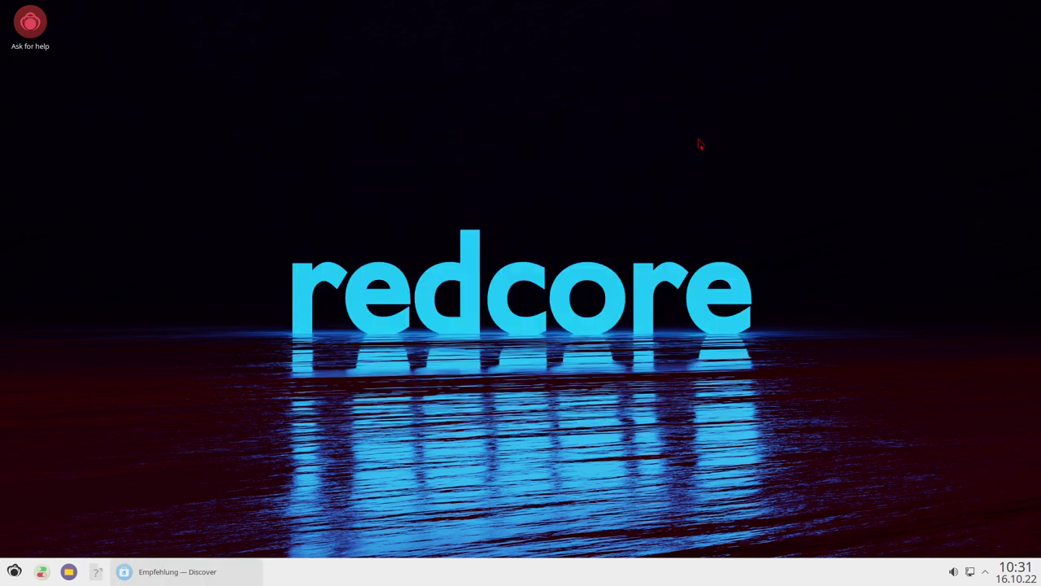
pyautogui.click(166, 574)
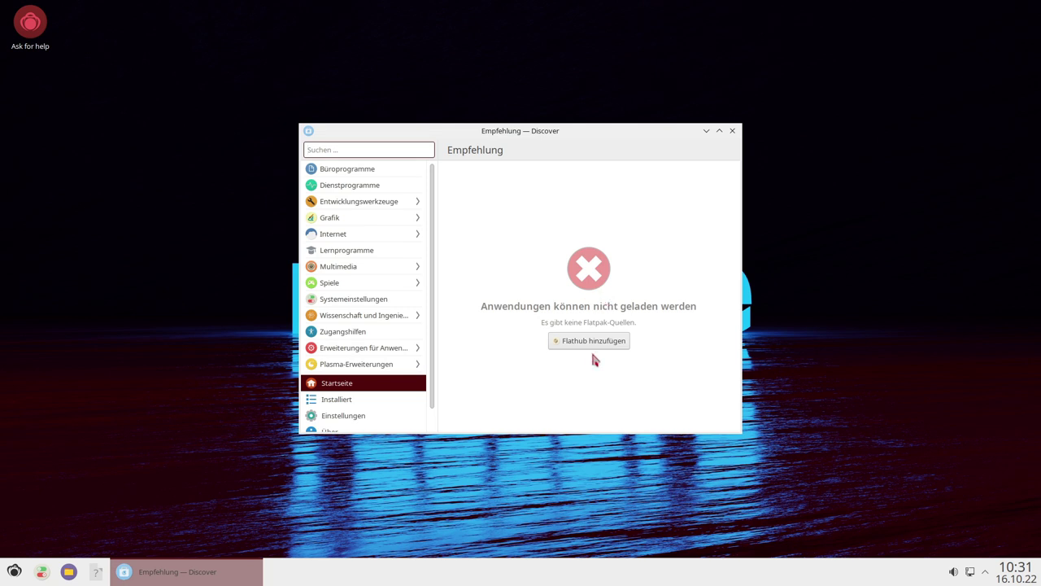
pyautogui.click(732, 130)
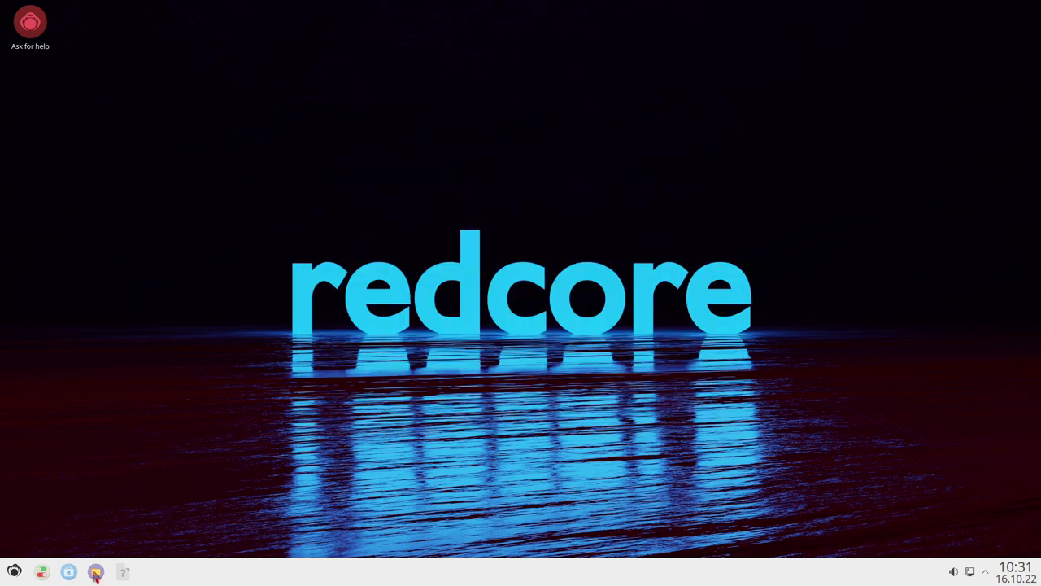
# Open the home folder in Dolphin, widen and reposition the window to view the folders, and close it
pyautogui.click(95, 573)
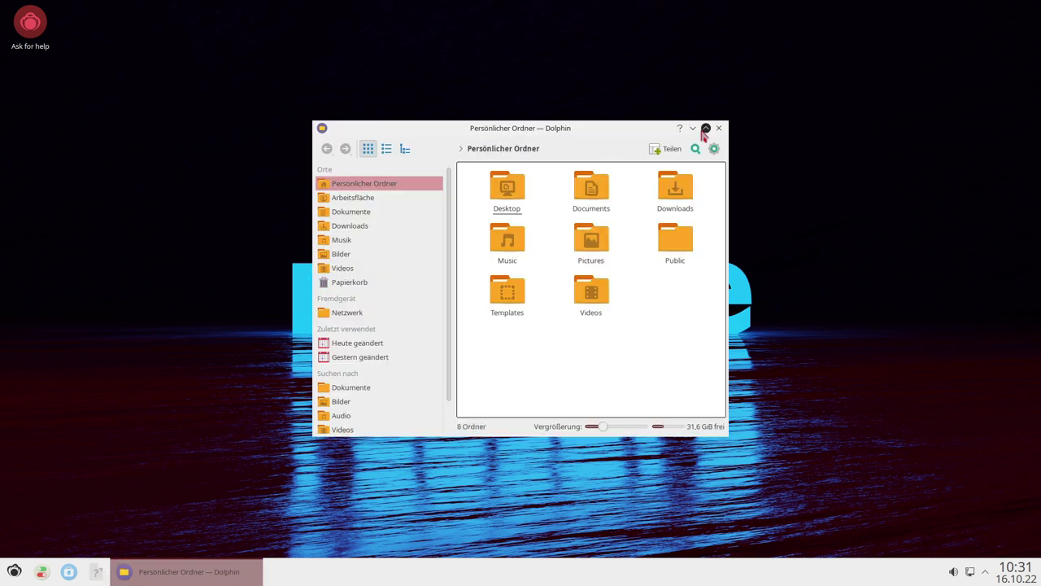
pyautogui.click(706, 128)
pyautogui.moveTo(616, 9); pyautogui.dragTo(419, 77)
pyautogui.moveTo(636, 289); pyautogui.dragTo(805, 289)
pyautogui.moveTo(571, 94); pyautogui.dragTo(575, 157)
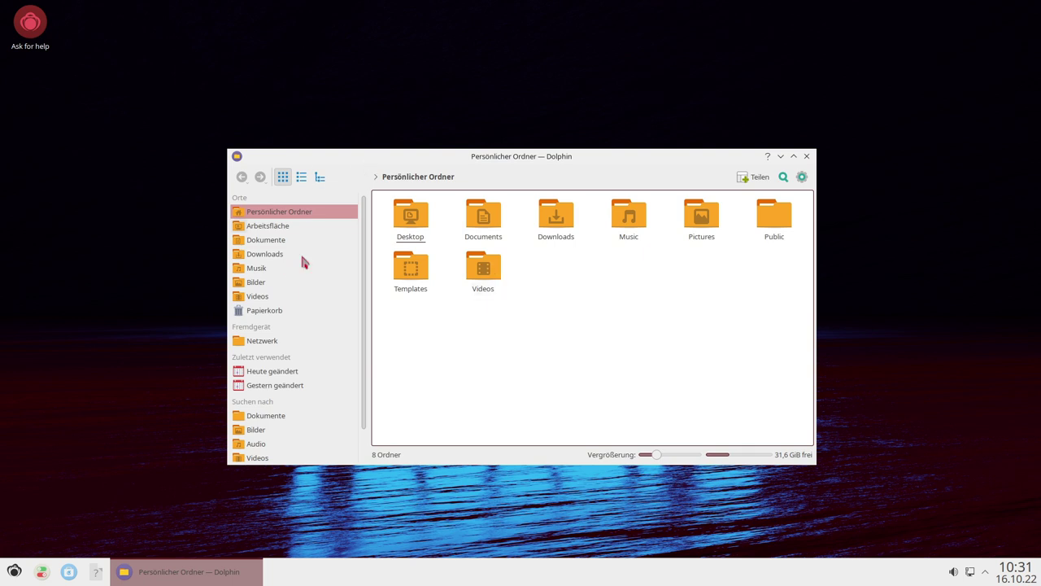
pyautogui.click(807, 157)
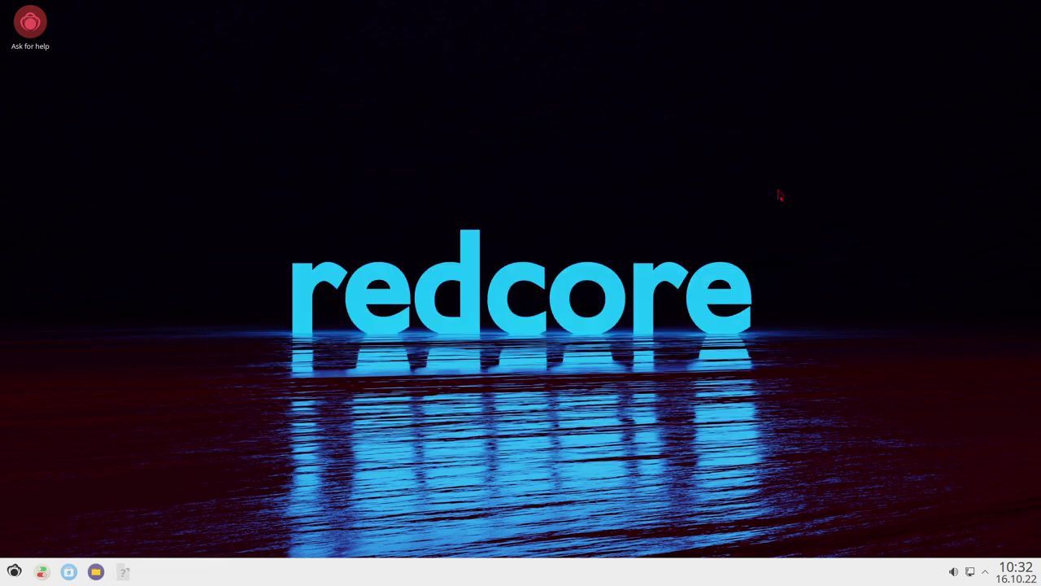
# Try to start the preferred web browser from its panel launcher and dismiss the notification
pyautogui.click(126, 574)
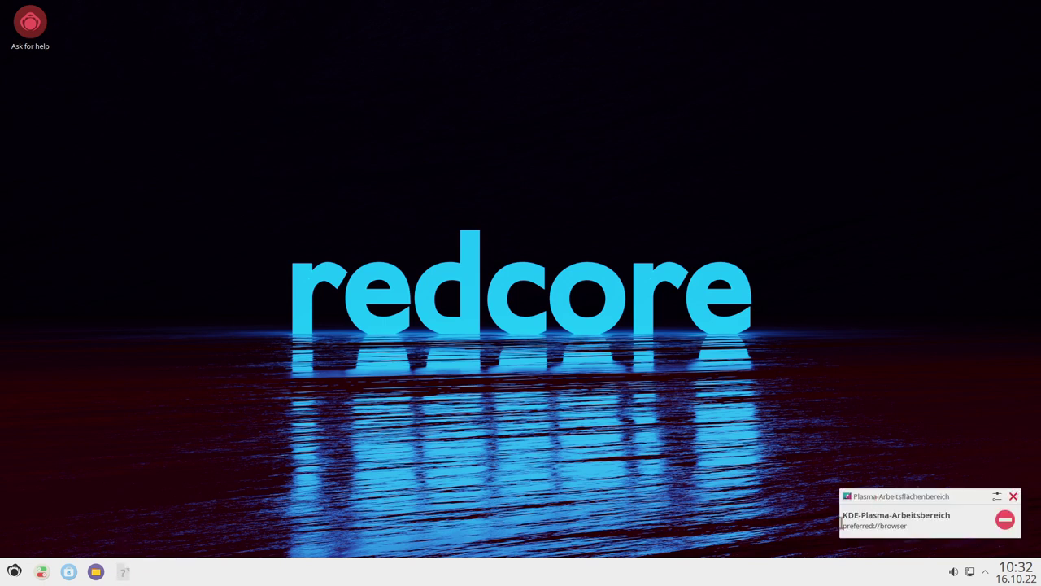
pyautogui.tripleClick(851, 528)
pyautogui.click(855, 527)
pyautogui.click(1013, 496)
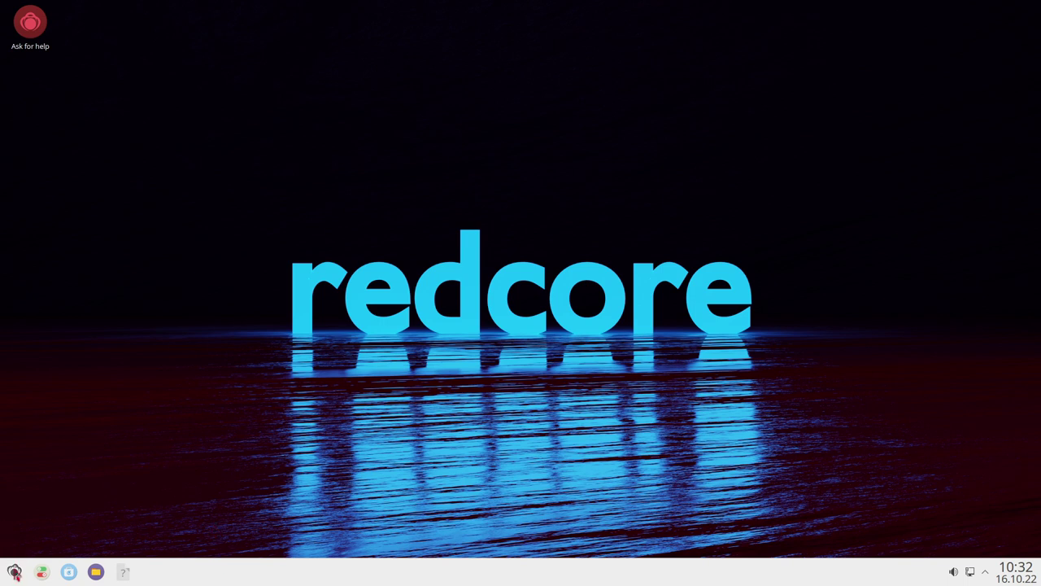
# Start LibreOffice from the office applications, check its version information and close the program
pyautogui.click(14, 572)
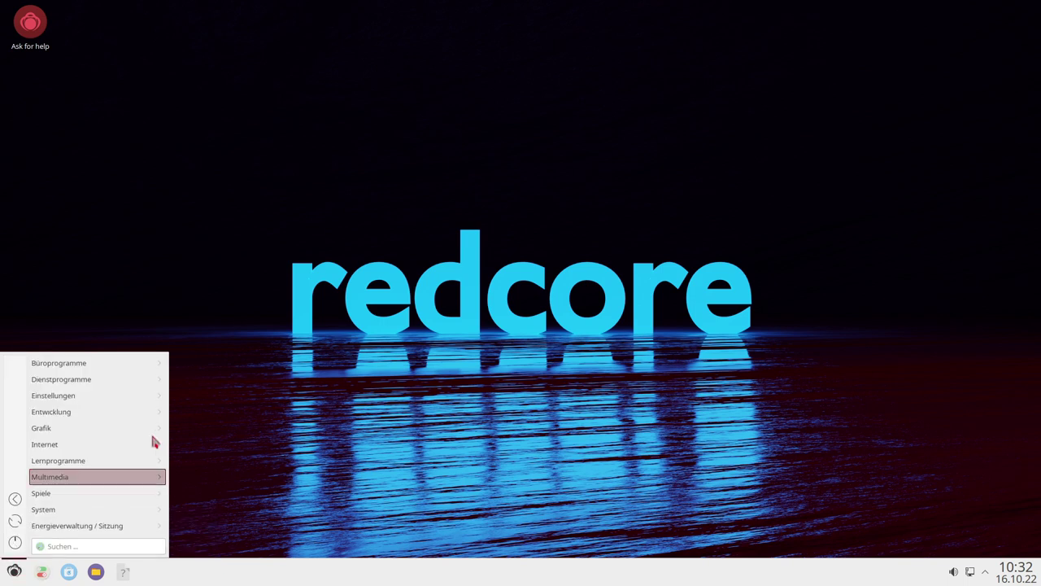
pyautogui.moveTo(62, 369)
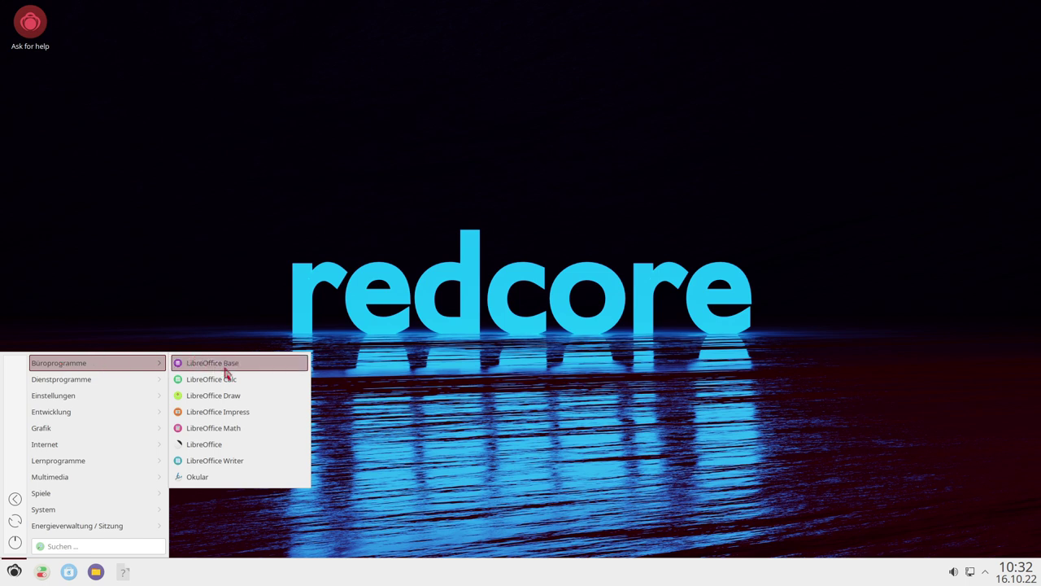
pyautogui.click(210, 445)
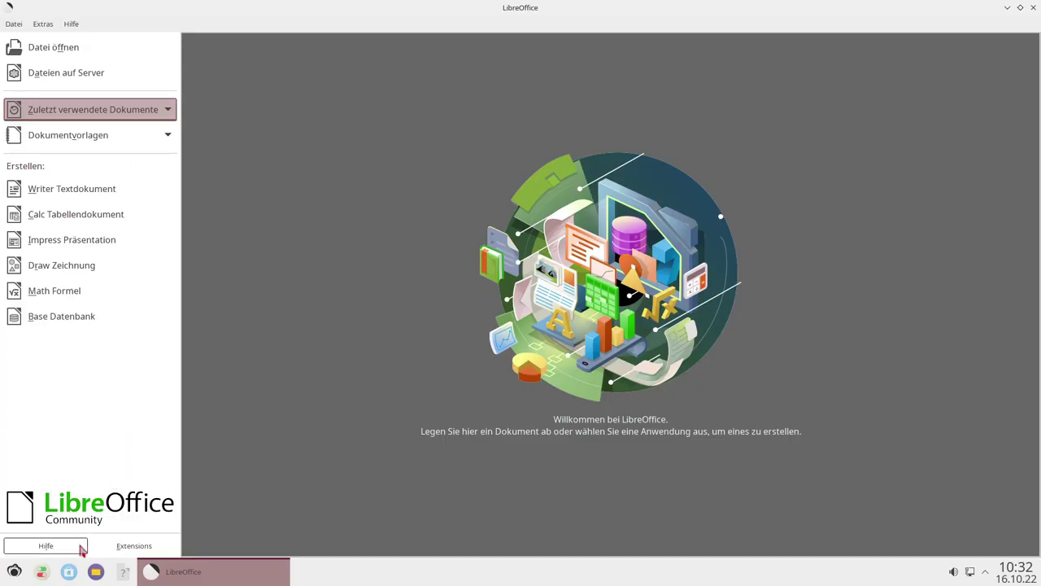
pyautogui.click(71, 24)
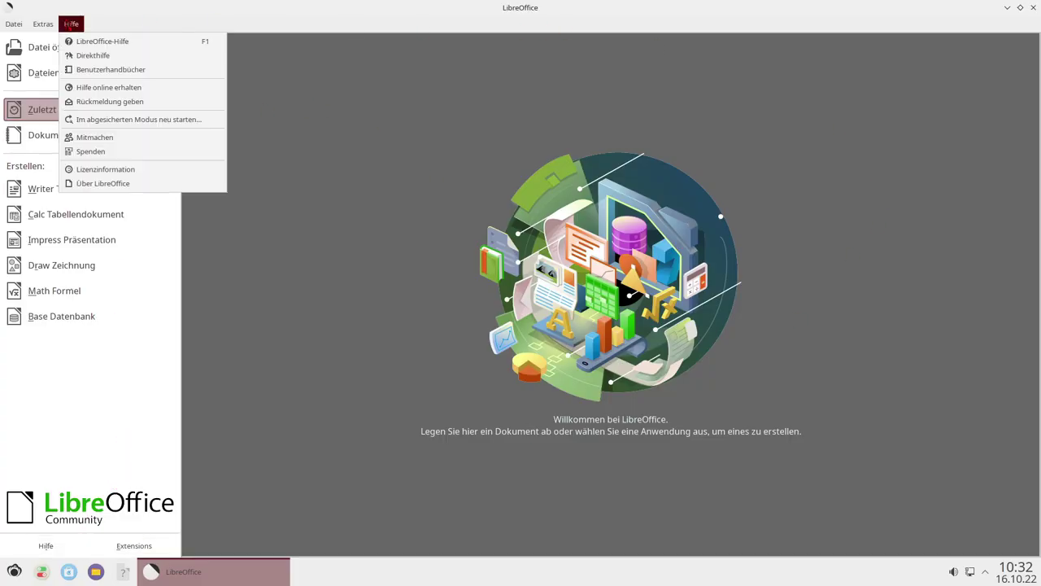
pyautogui.click(104, 184)
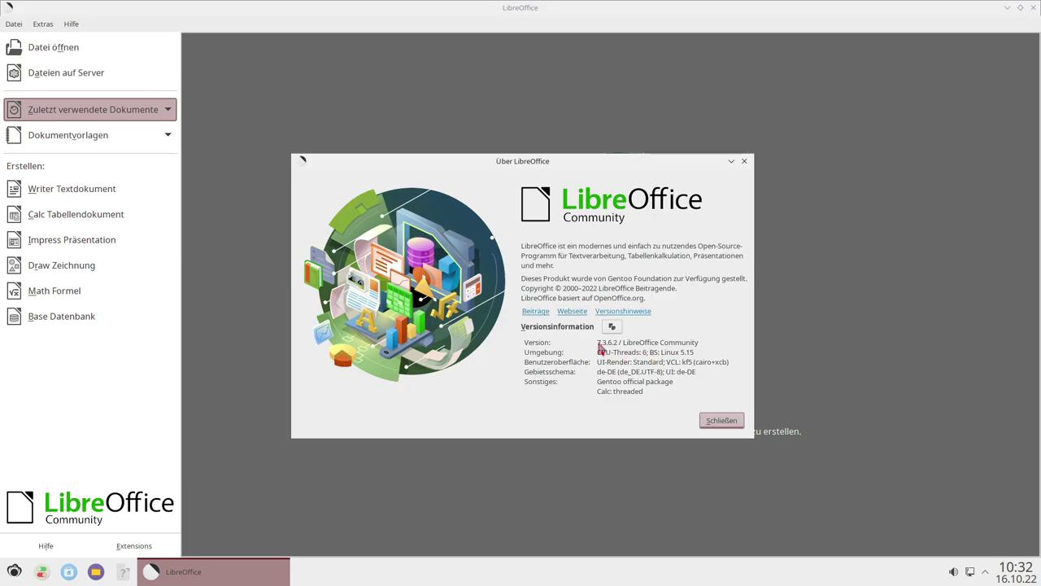
pyautogui.click(722, 420)
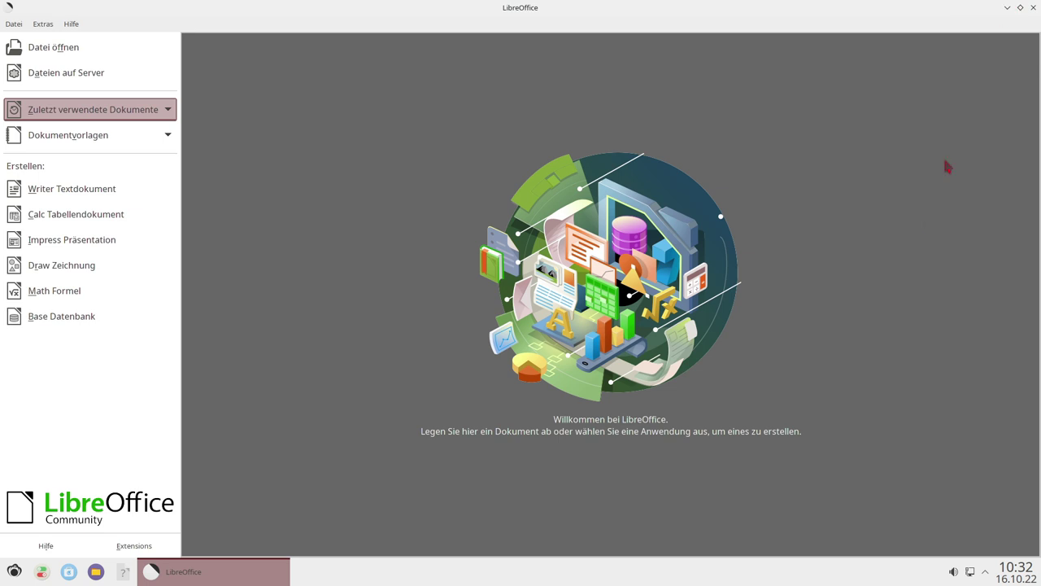
pyautogui.click(1032, 9)
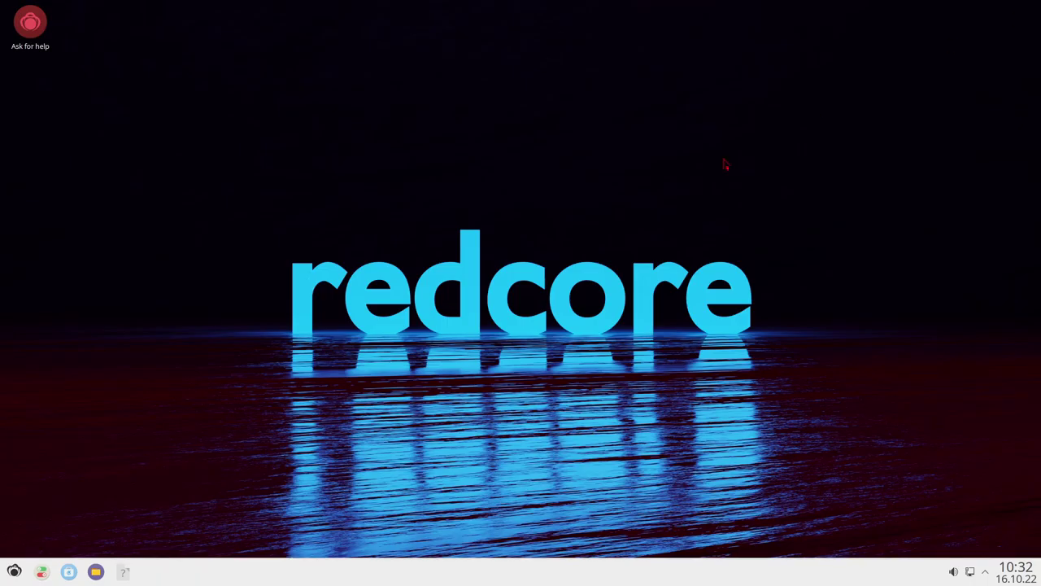
# Start the KWrite text editor from the utility applications, look at its empty document and close it
pyautogui.click(13, 575)
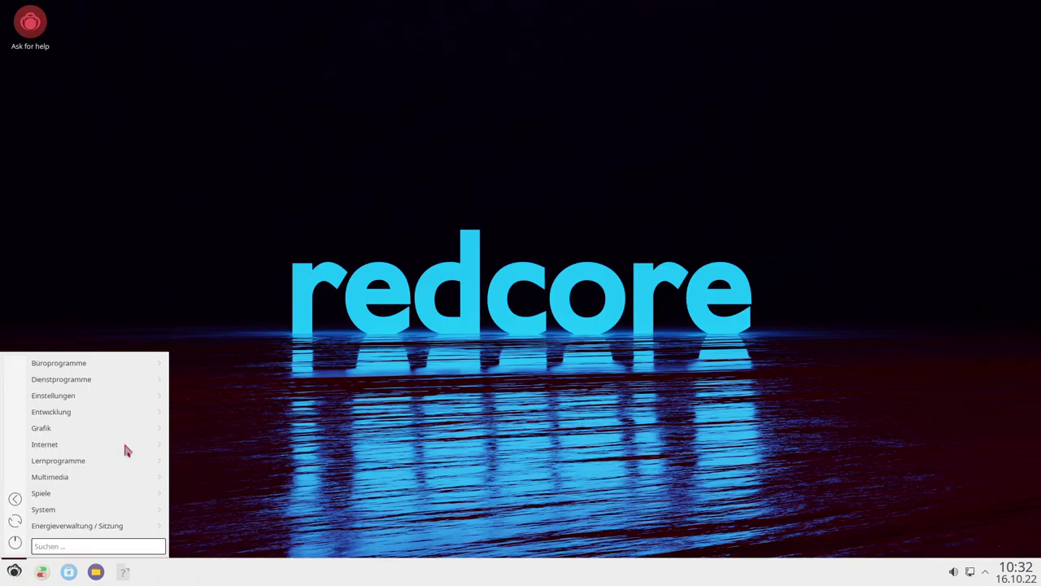
pyautogui.moveTo(113, 370)
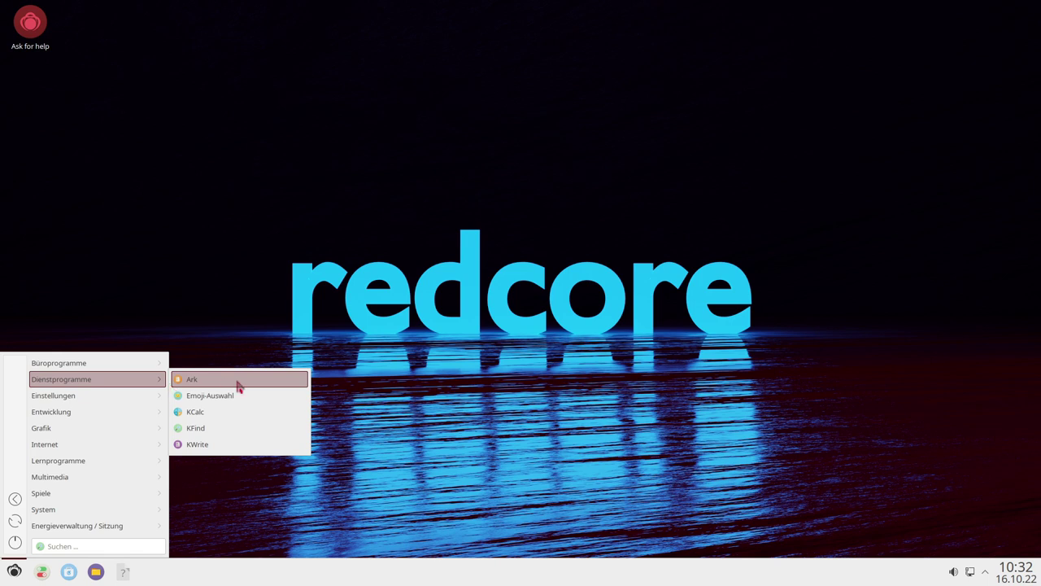
pyautogui.click(208, 447)
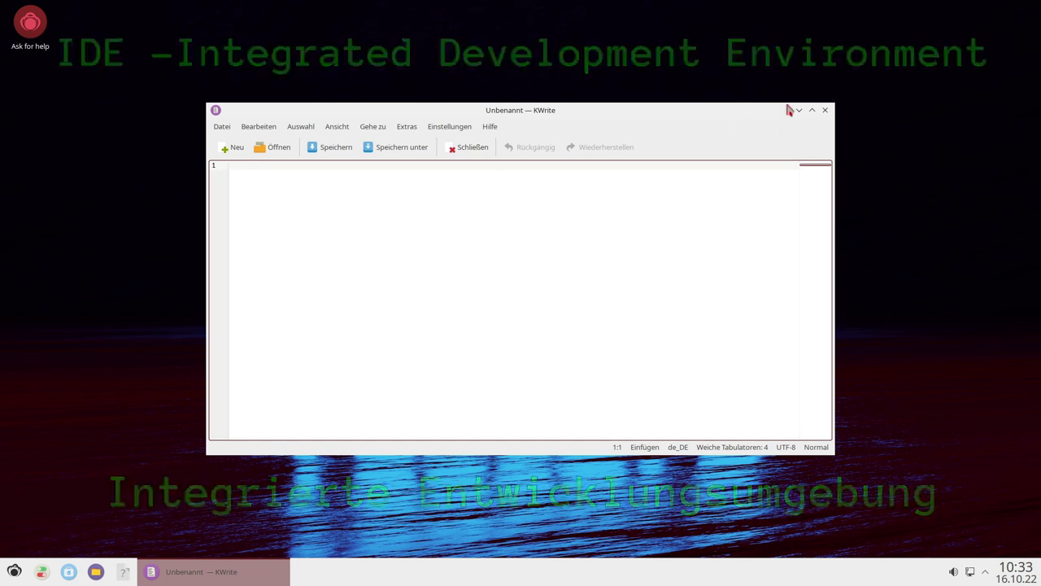
pyautogui.click(825, 110)
# Start the emoji selector from the utility applications, look through its flag category and close it
pyautogui.click(14, 571)
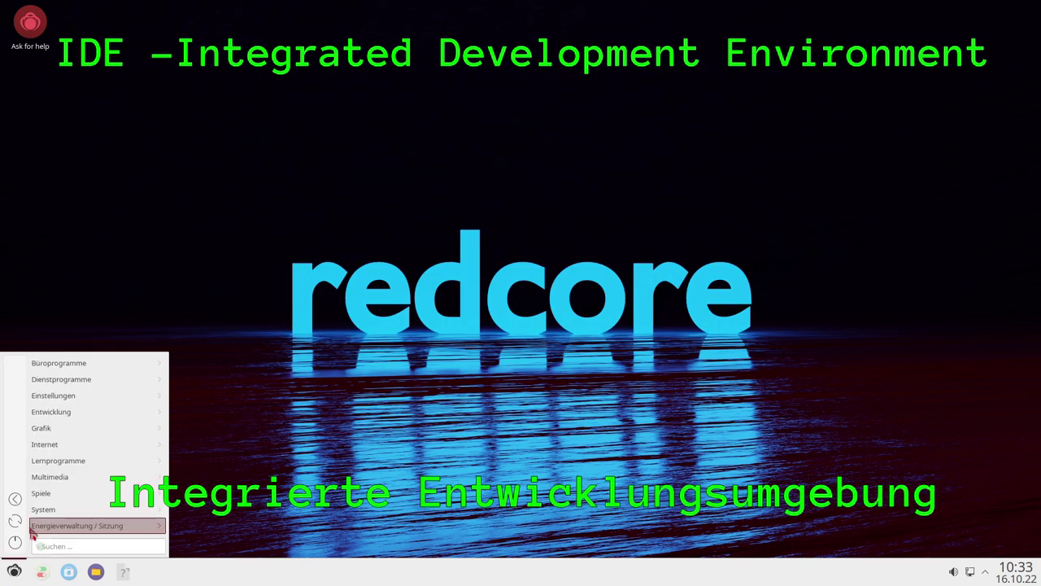
pyautogui.moveTo(104, 371)
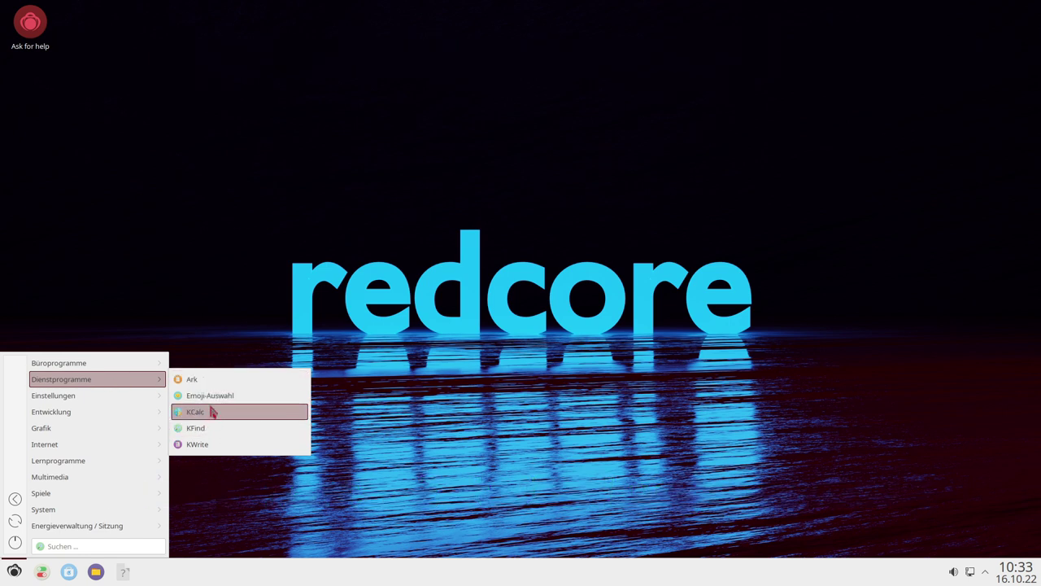
pyautogui.click(200, 396)
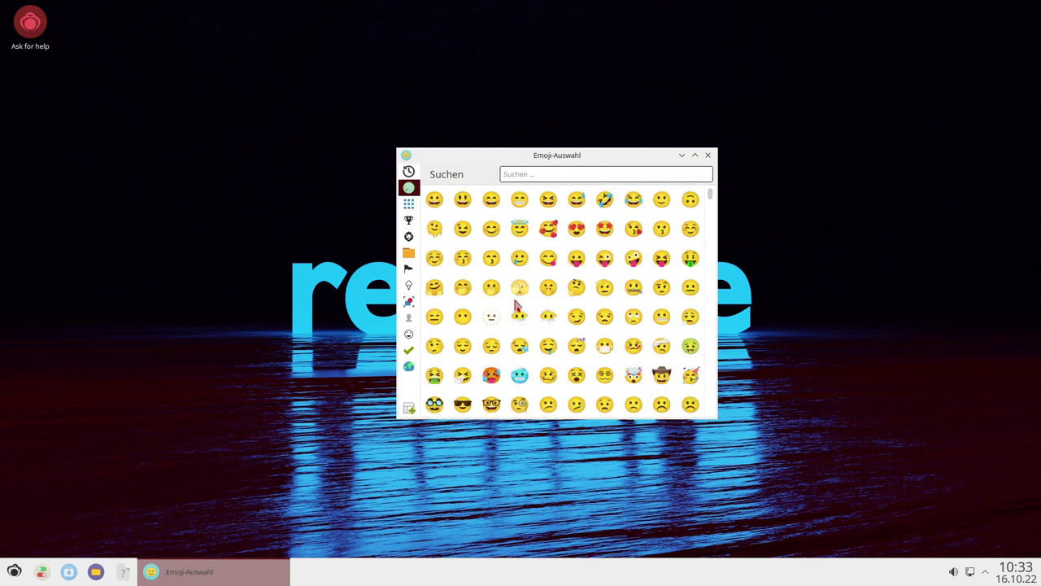
pyautogui.click(409, 308)
pyautogui.click(409, 269)
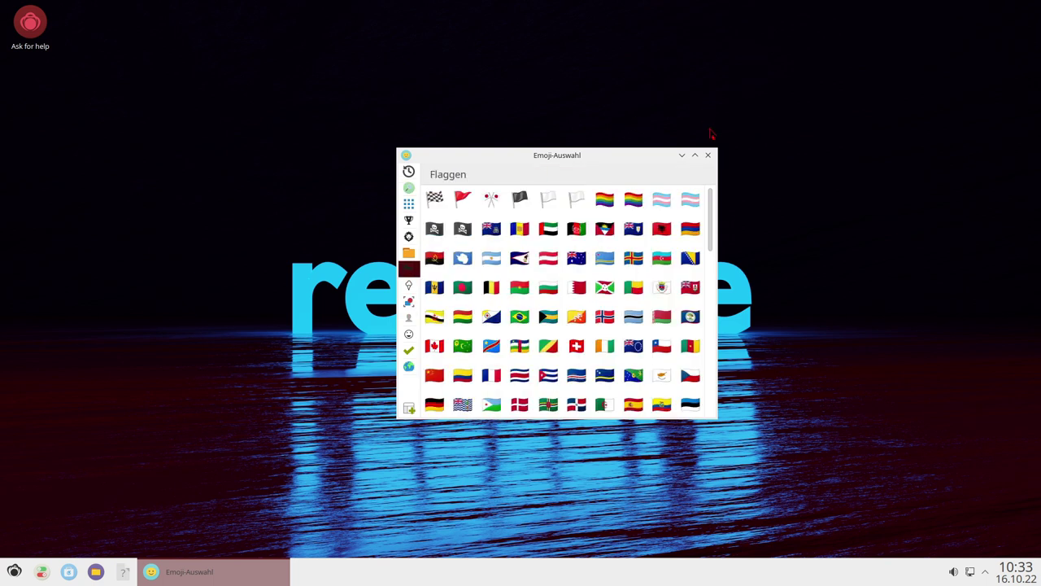
pyautogui.click(708, 155)
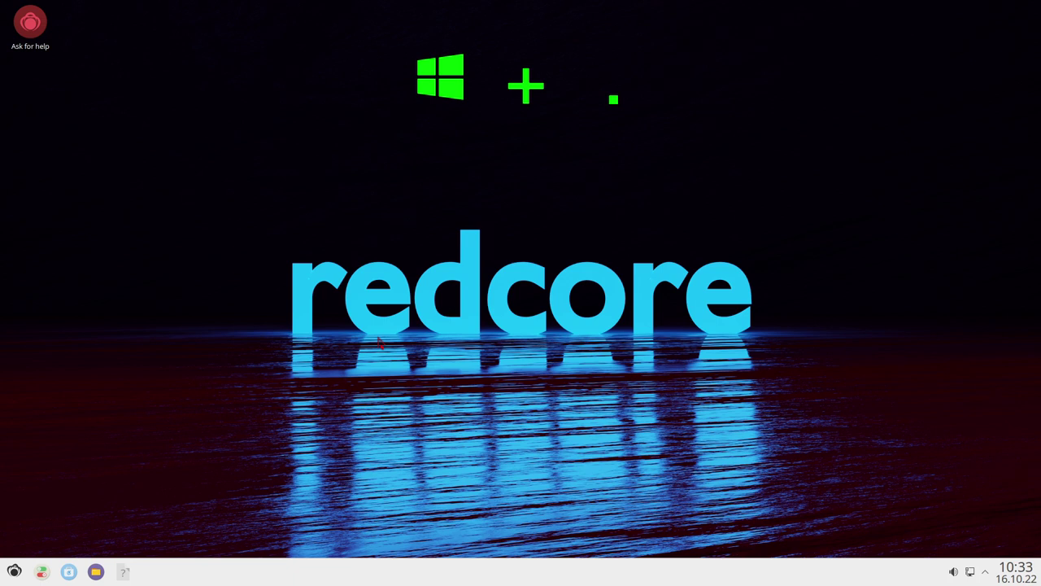
# Call up the emoji selector directly from the desktop twice, closing it each time
pyautogui.press('super+period')
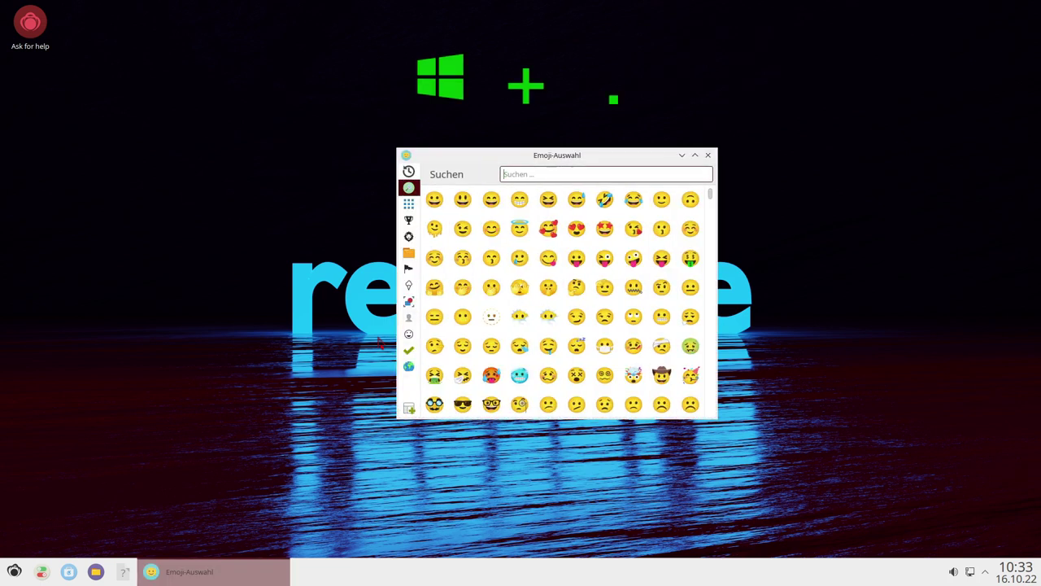
pyautogui.click(709, 157)
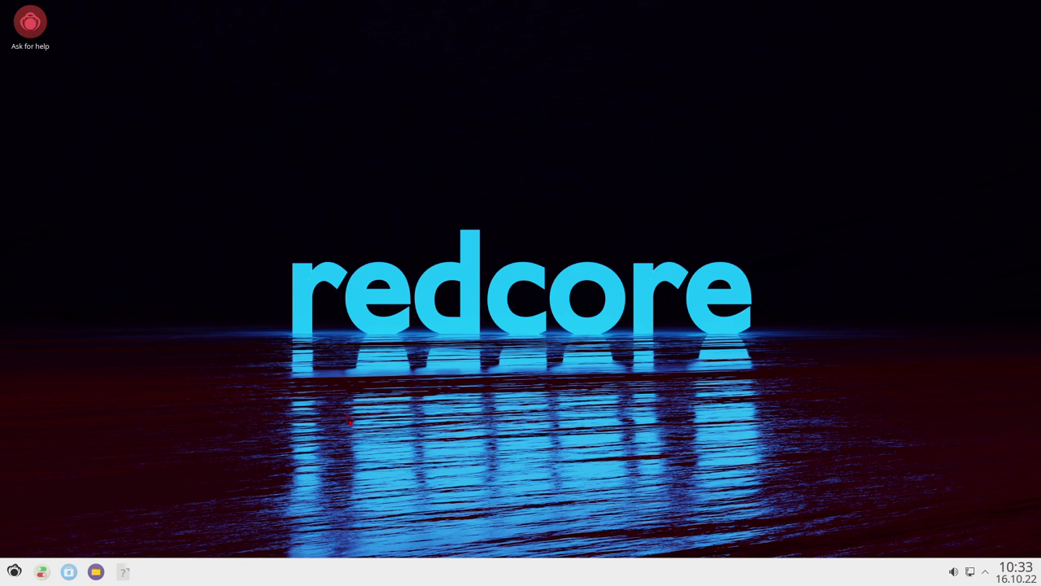
pyautogui.press('super+period')
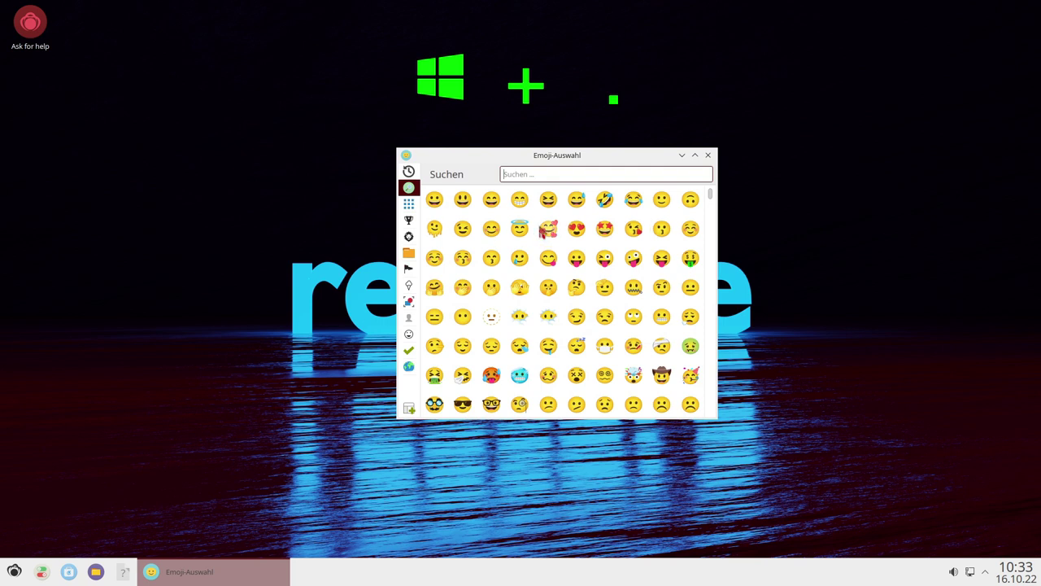
pyautogui.click(710, 156)
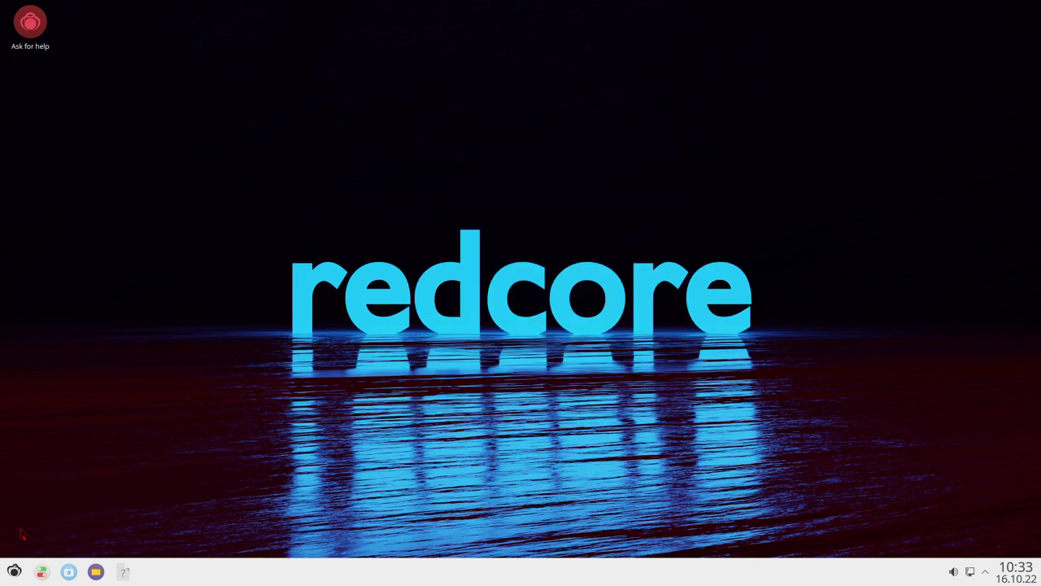
# Look over the development applications, start FontForge from the graphics applications, and close its splash and font-opening windows
pyautogui.click(18, 572)
pyautogui.moveTo(76, 396)
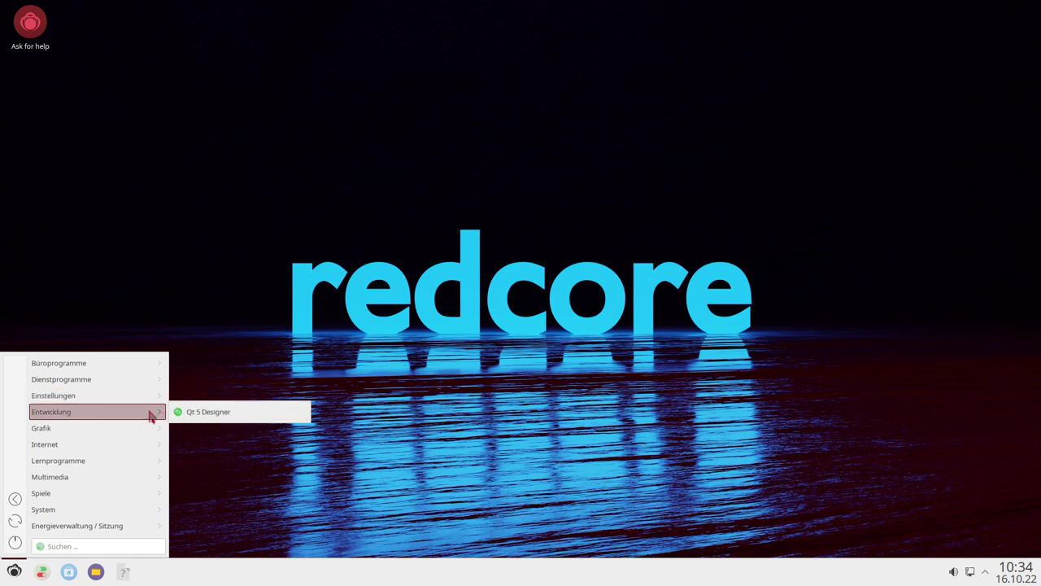
pyautogui.moveTo(135, 412)
pyautogui.moveTo(115, 429)
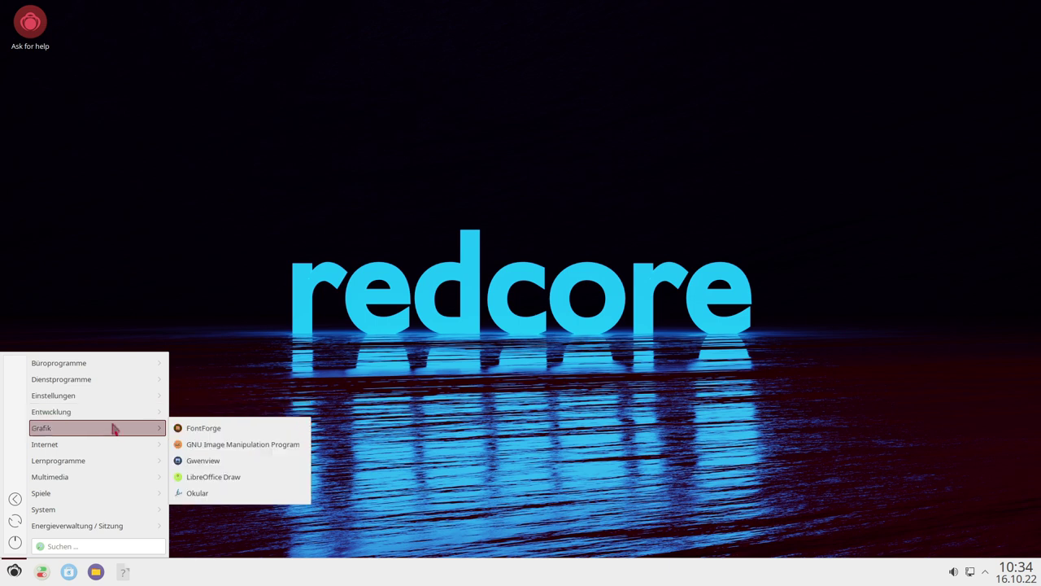
pyautogui.click(228, 434)
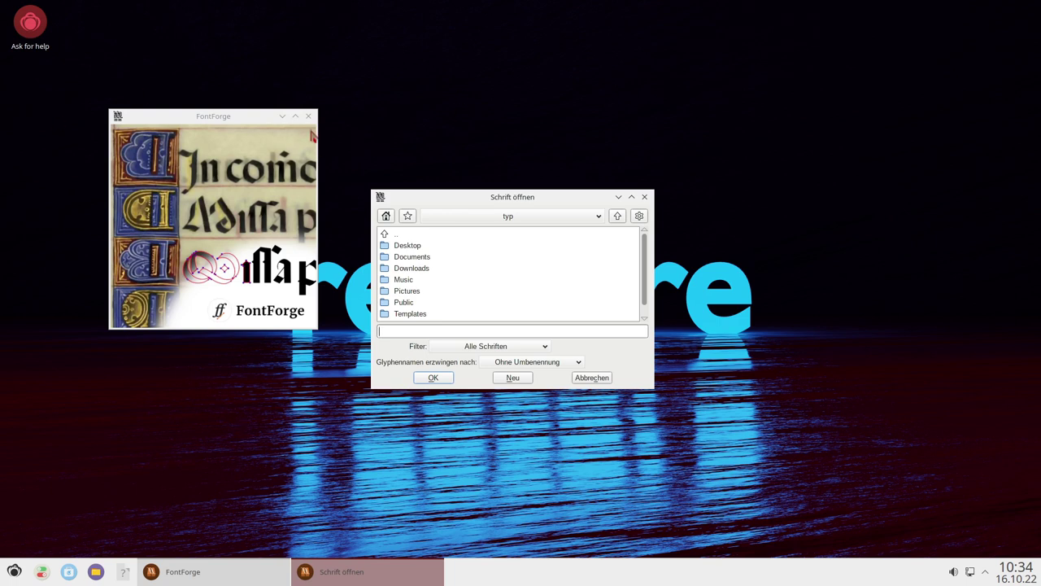
pyautogui.click(308, 116)
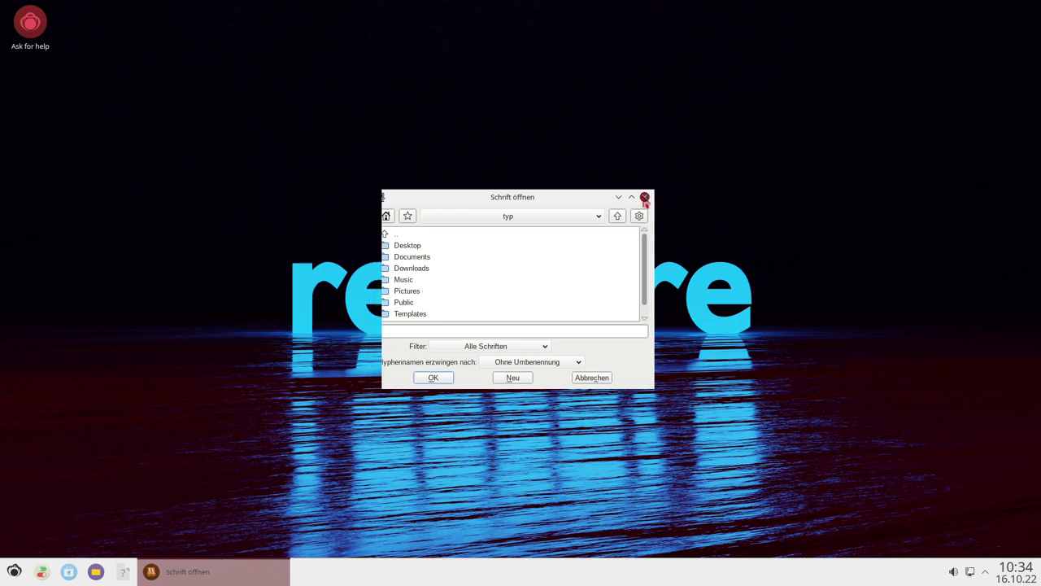
pyautogui.click(644, 197)
# Start GNU Image Manipulation Program from the graphics applications, look at its main window and close it
pyautogui.click(14, 571)
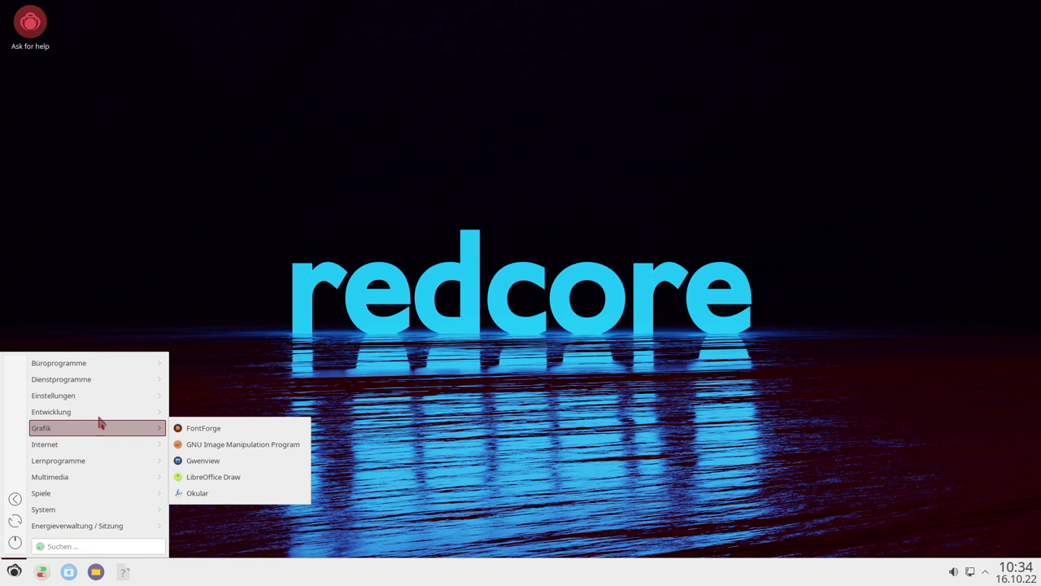
pyautogui.moveTo(109, 428)
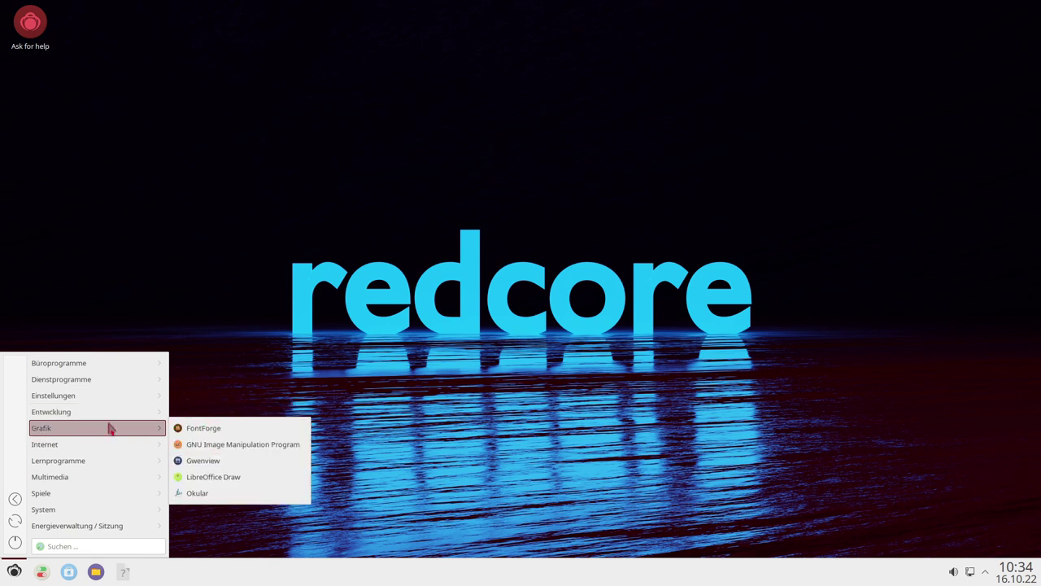
pyautogui.click(274, 452)
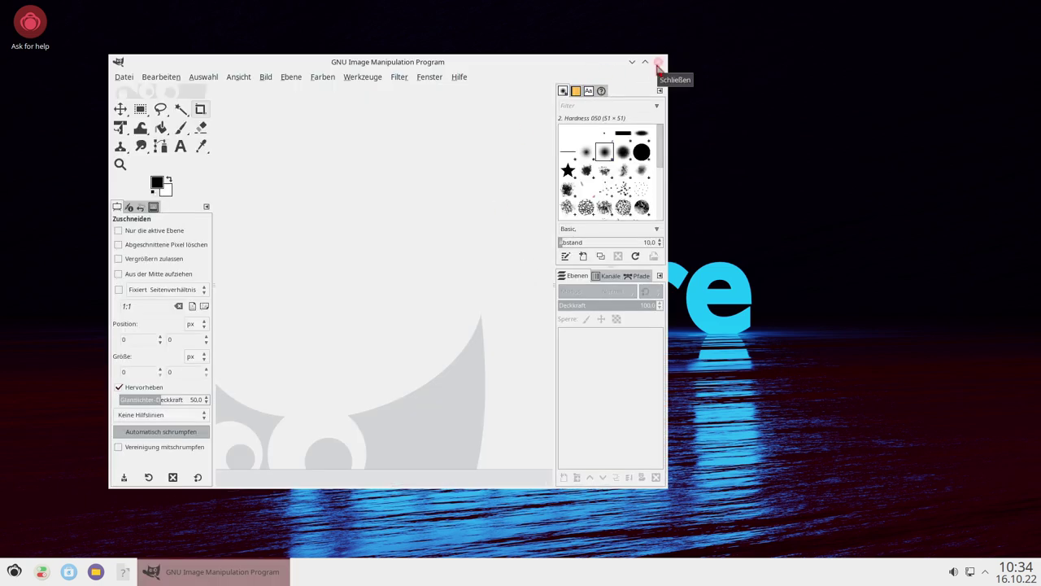
pyautogui.click(658, 63)
# Look over the remaining graphics applications, start Chromium from the internet applications and maximize its window
pyautogui.click(13, 574)
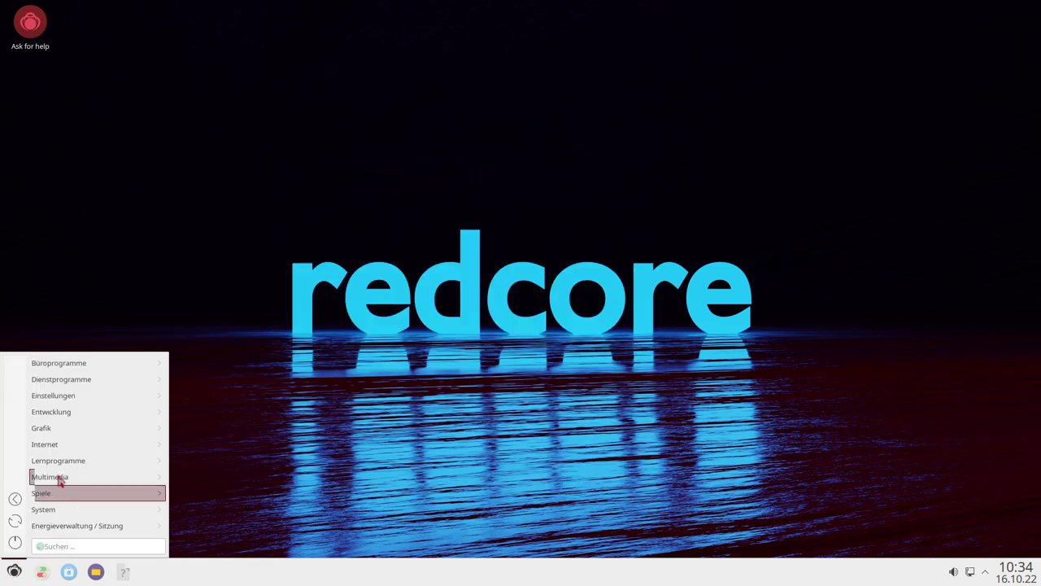
pyautogui.moveTo(84, 428)
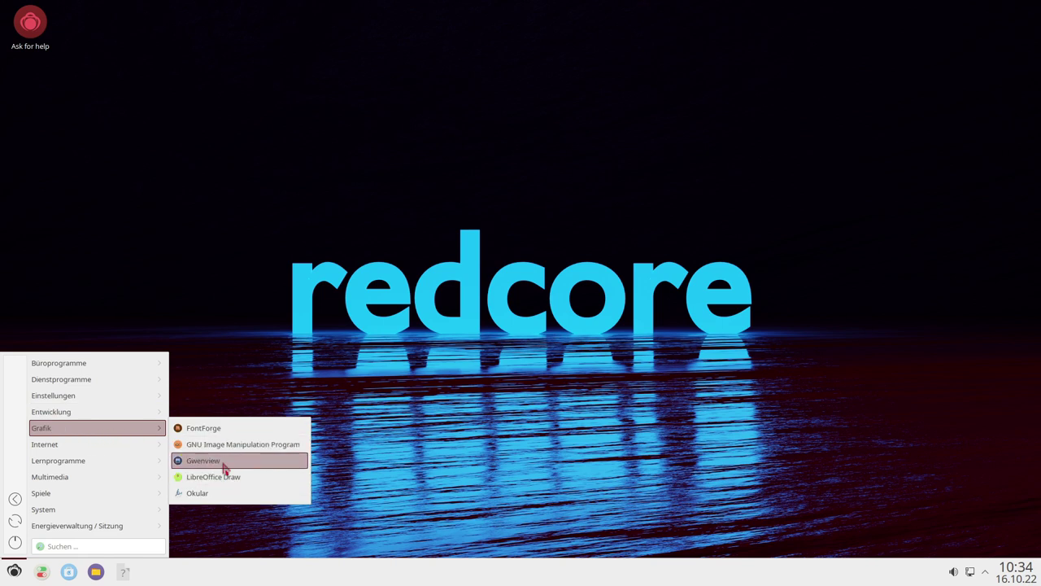
pyautogui.moveTo(112, 447)
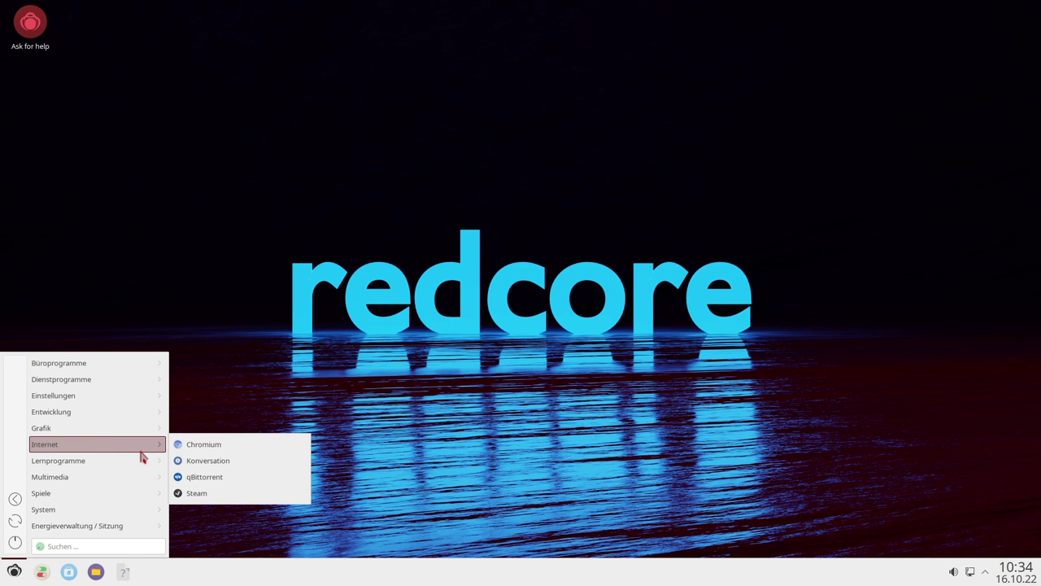
pyautogui.click(227, 450)
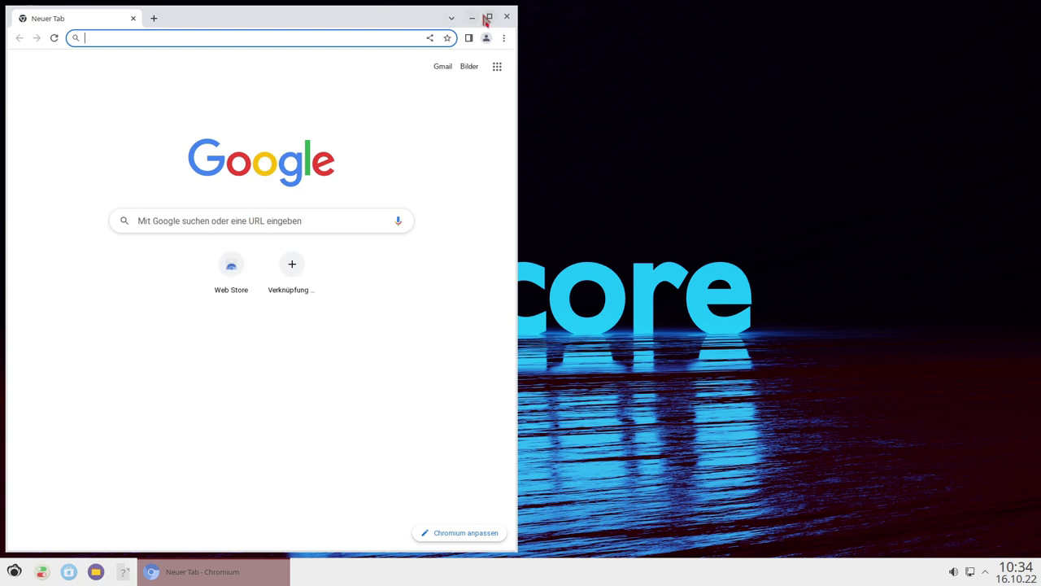
pyautogui.click(487, 18)
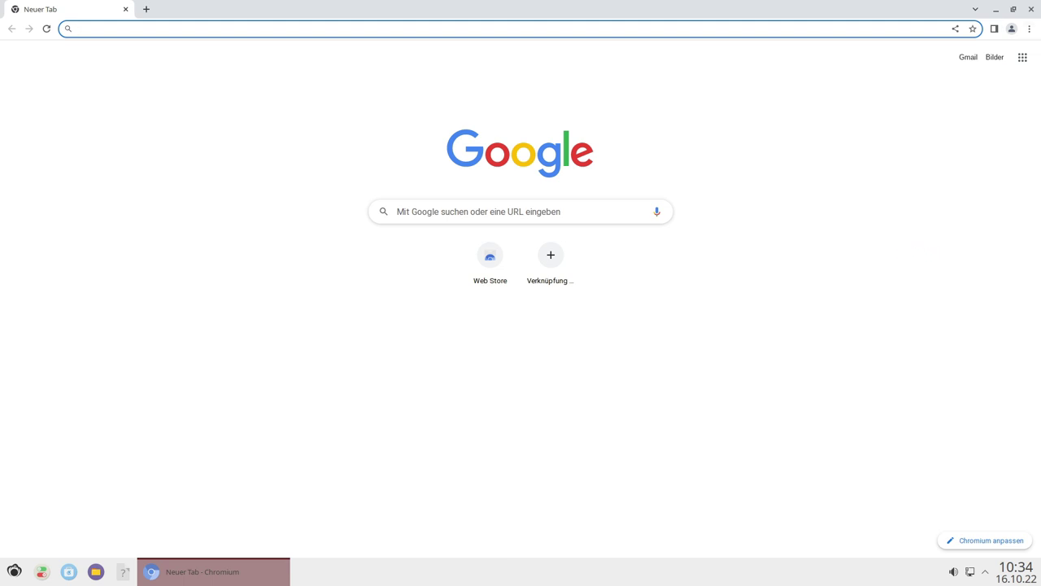
# View Chromium's main menu, restore the window to its smaller size and close the browser
pyautogui.click(1029, 28)
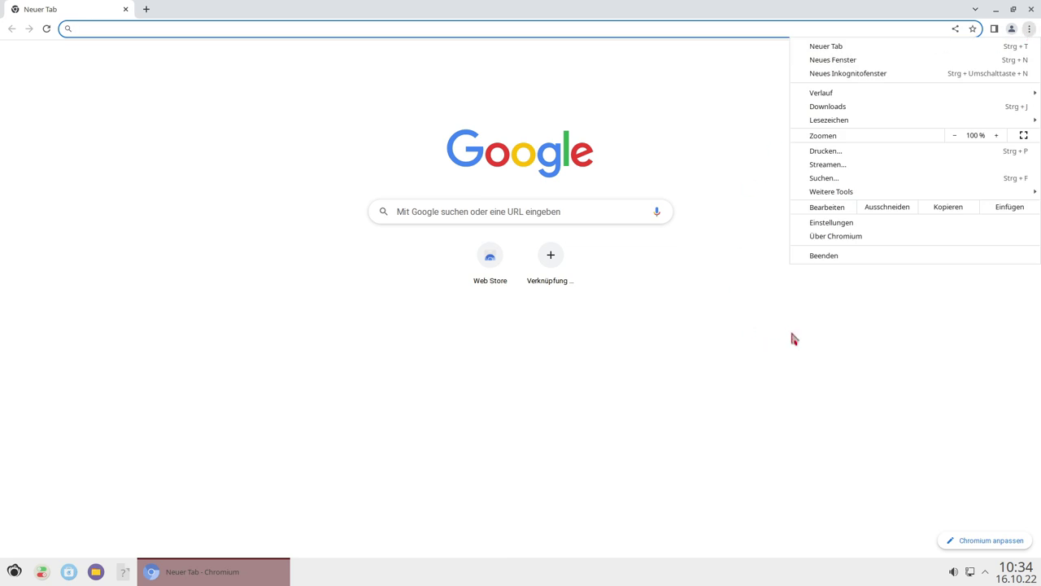
pyautogui.click(830, 323)
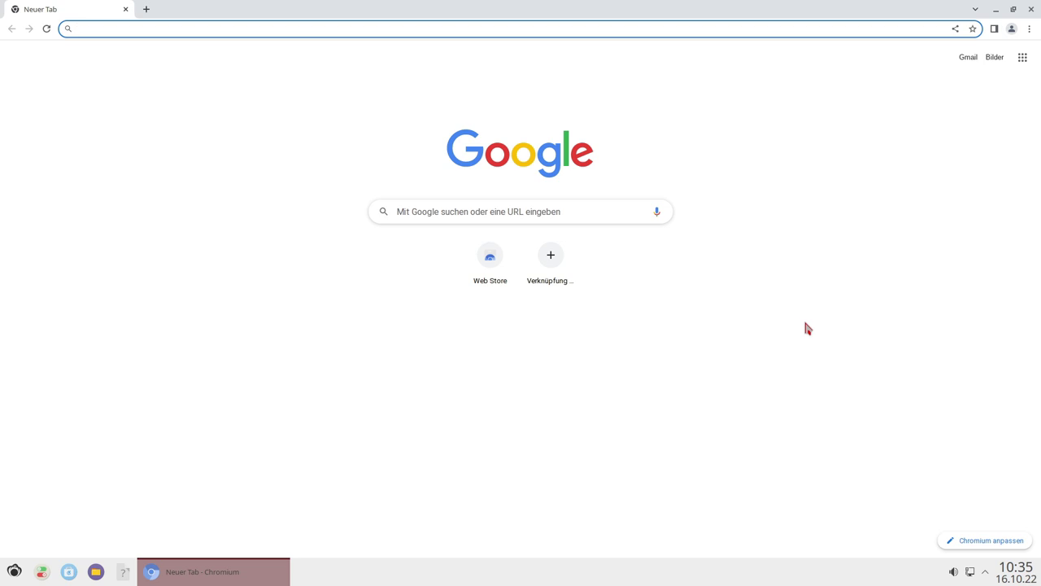
pyautogui.moveTo(644, 5); pyautogui.dragTo(554, 36)
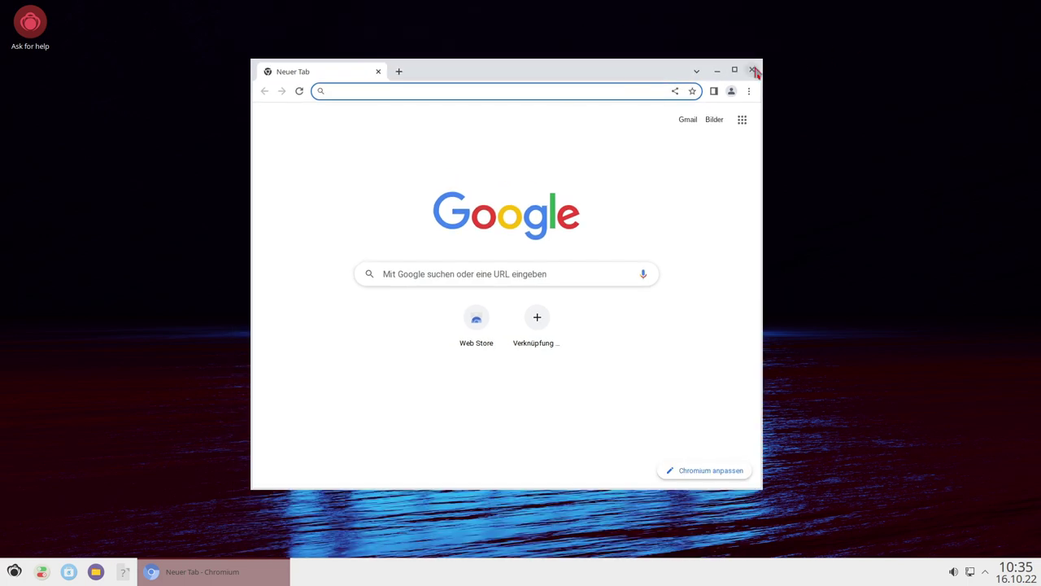
pyautogui.click(755, 72)
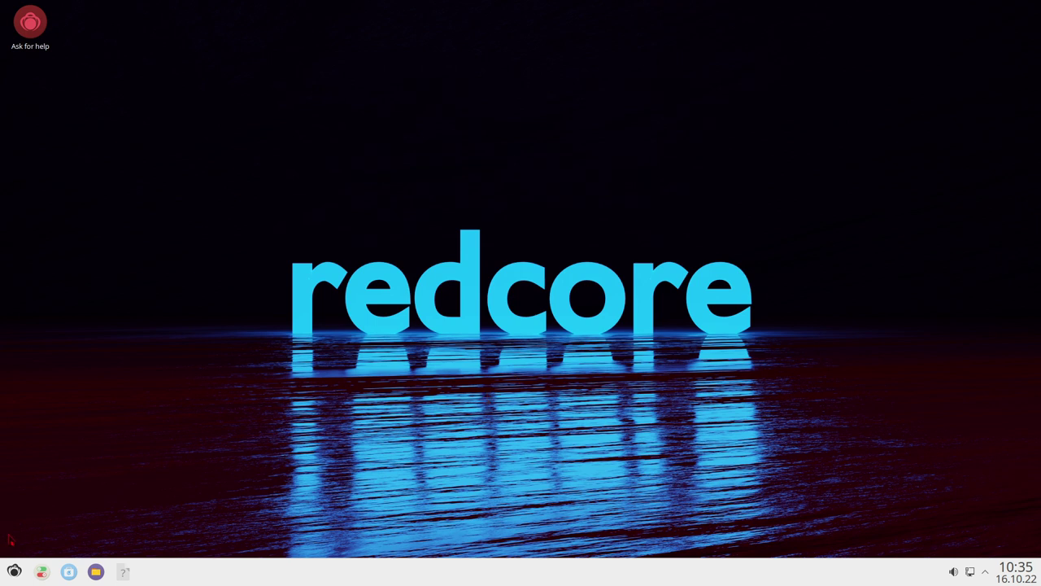
# Start Steam from the internet applications and let it download its update
pyautogui.click(13, 572)
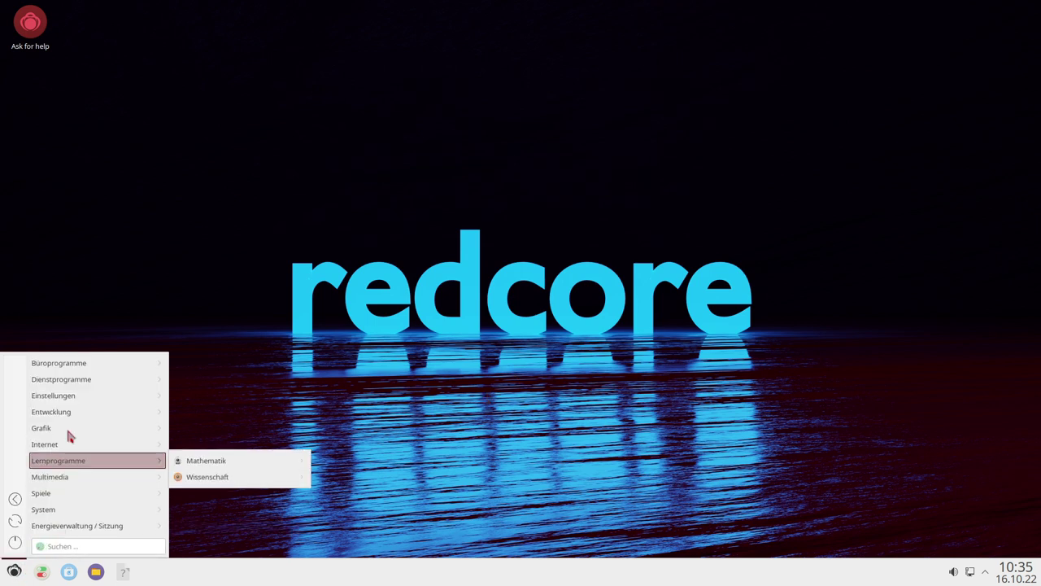
pyautogui.moveTo(139, 443)
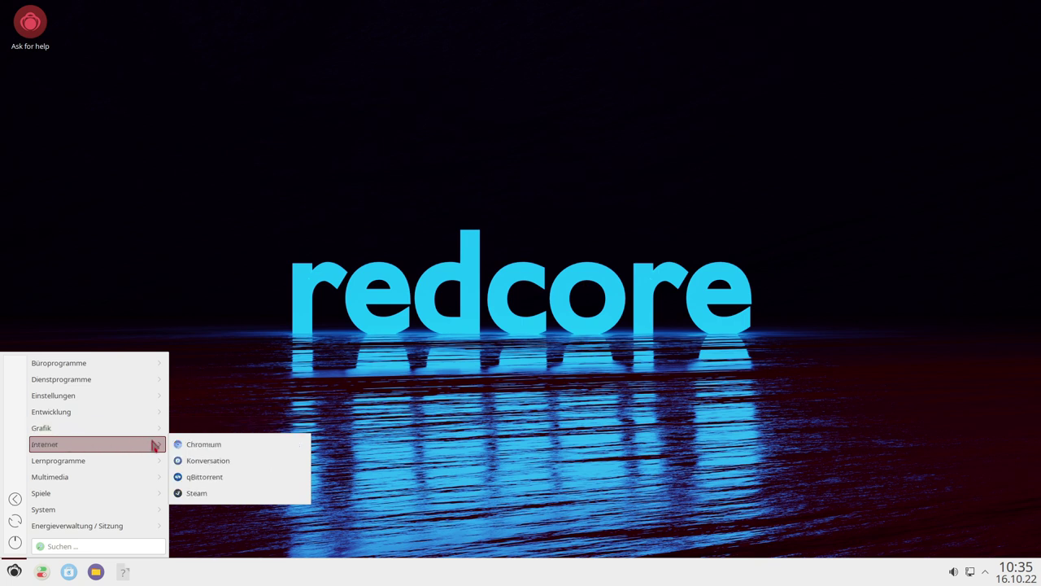
pyautogui.click(198, 494)
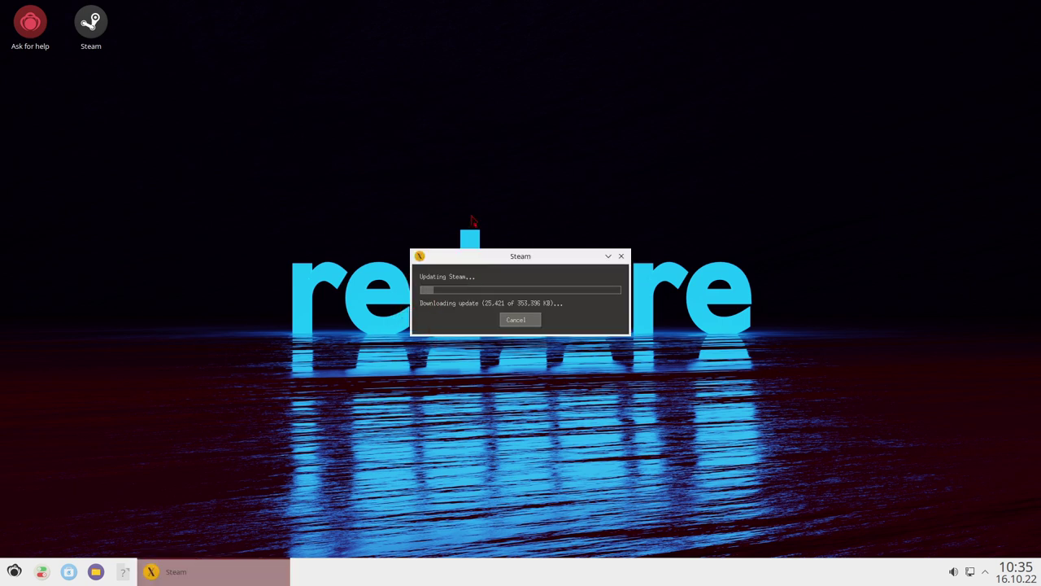
# Look over the development, internet and educational application categories, and start Phonon Audio and Video from the multimedia applications
pyautogui.click(13, 571)
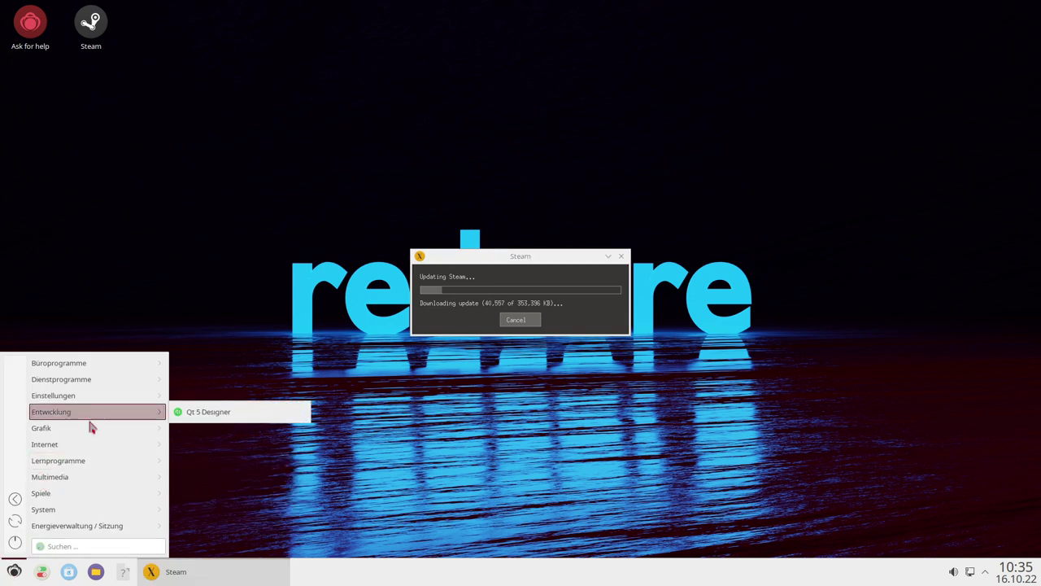
pyautogui.moveTo(89, 433)
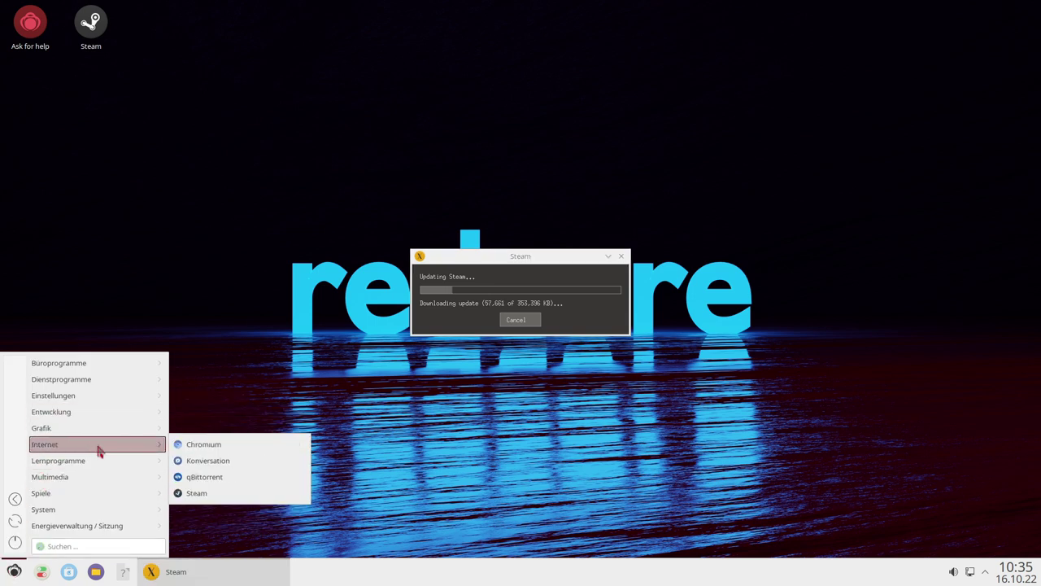
pyautogui.moveTo(100, 465)
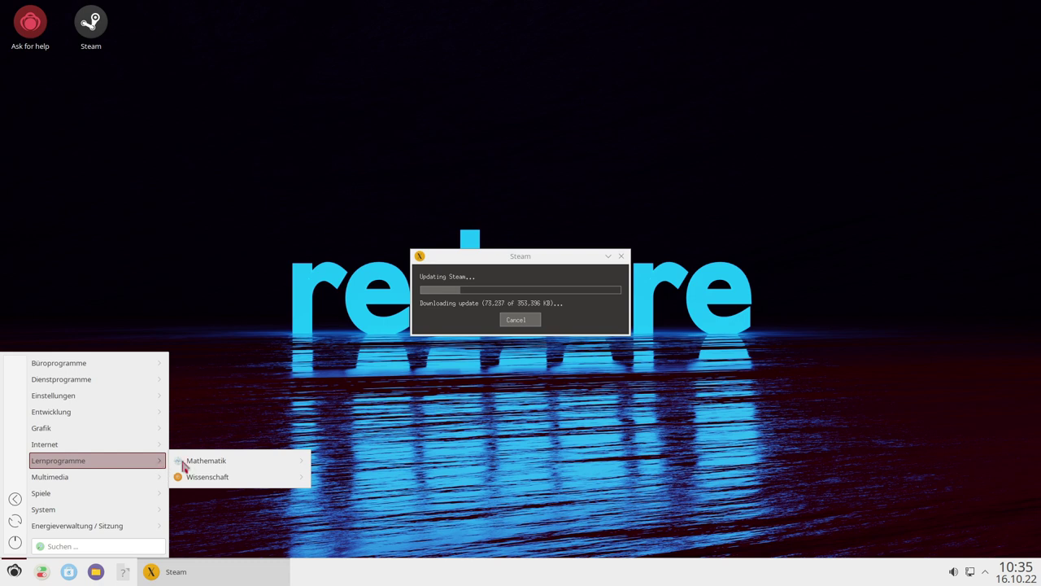
pyautogui.moveTo(210, 462)
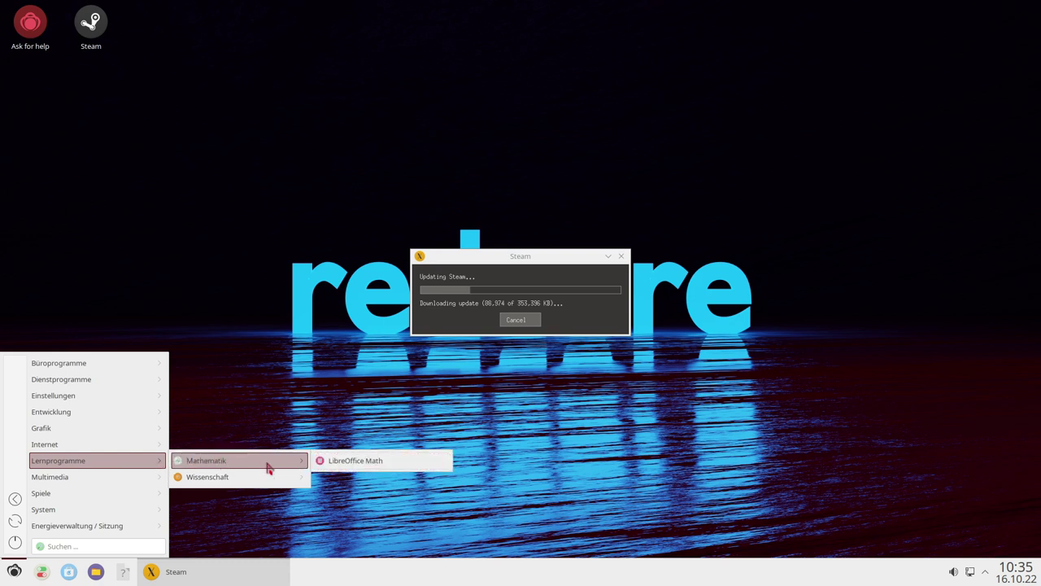
pyautogui.moveTo(262, 485)
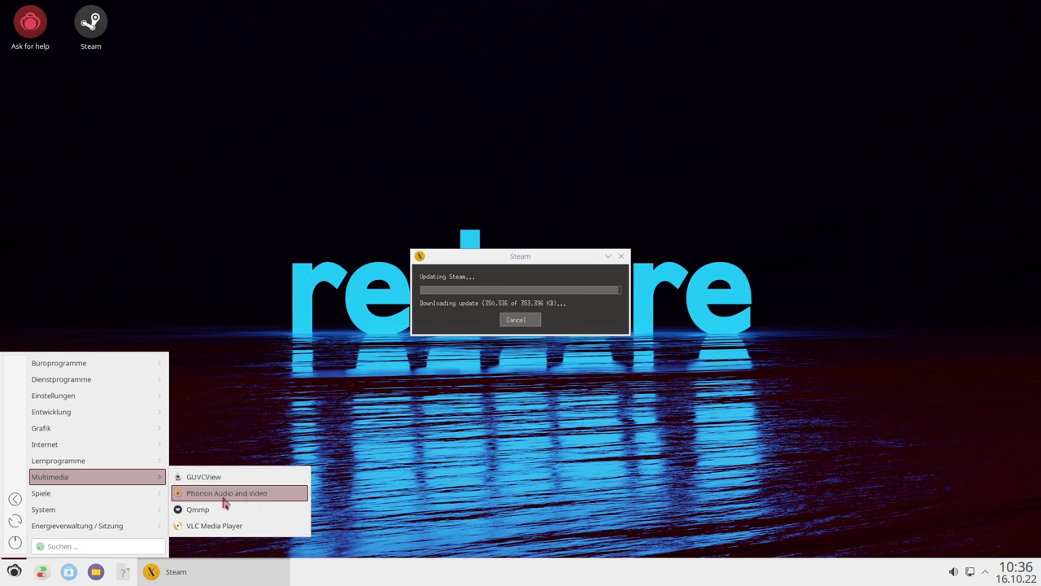
pyautogui.click(224, 498)
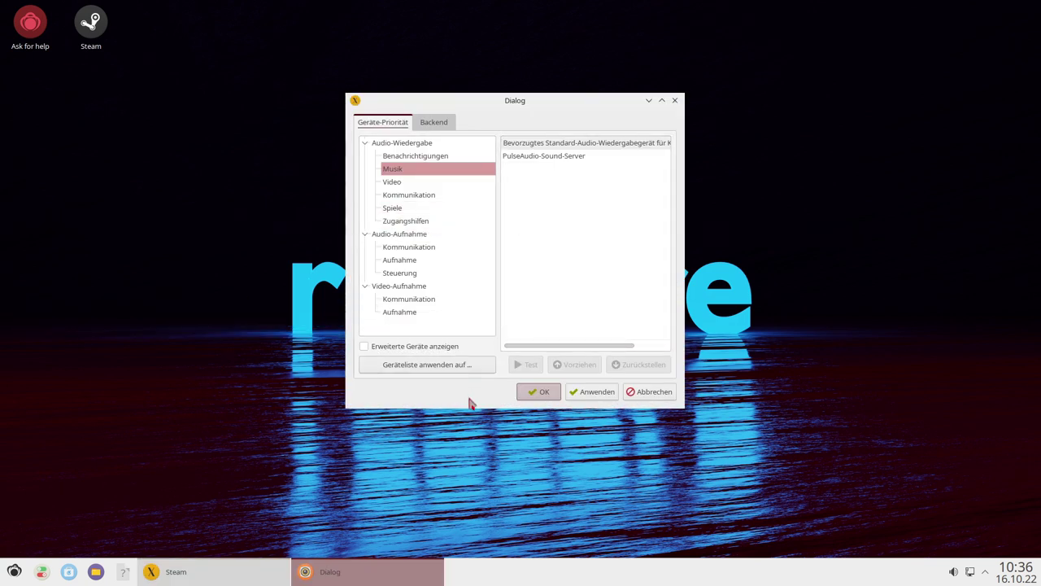
# Examine the device priorities for Video, Kommunikation and Spiele playback and the audio recording categories, move the dialog aside and close it
pyautogui.click(413, 183)
pyautogui.click(417, 197)
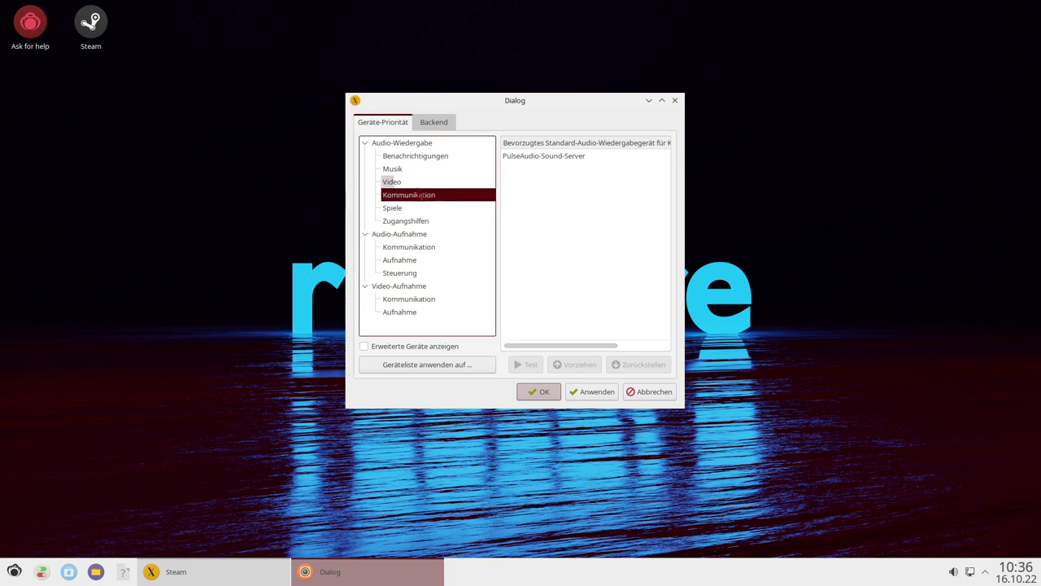
pyautogui.click(407, 209)
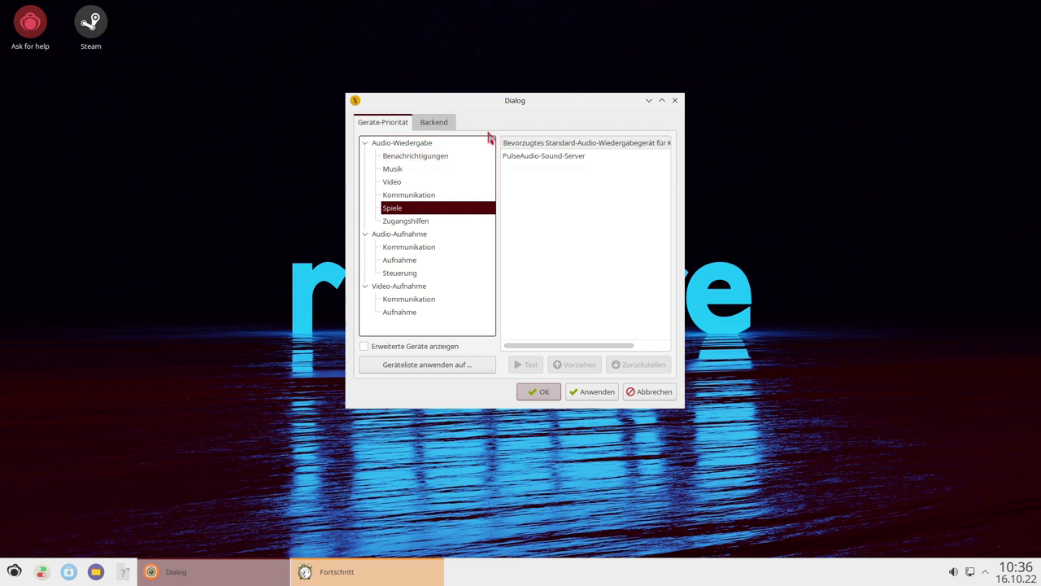
pyautogui.click(424, 248)
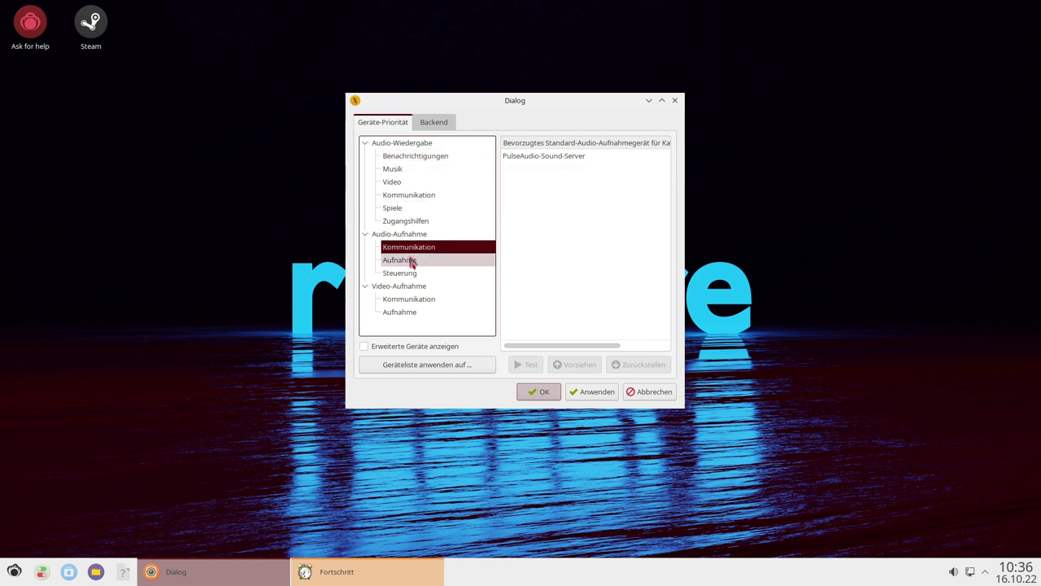
pyautogui.click(413, 261)
pyautogui.click(411, 274)
pyautogui.moveTo(496, 100); pyautogui.dragTo(532, 116)
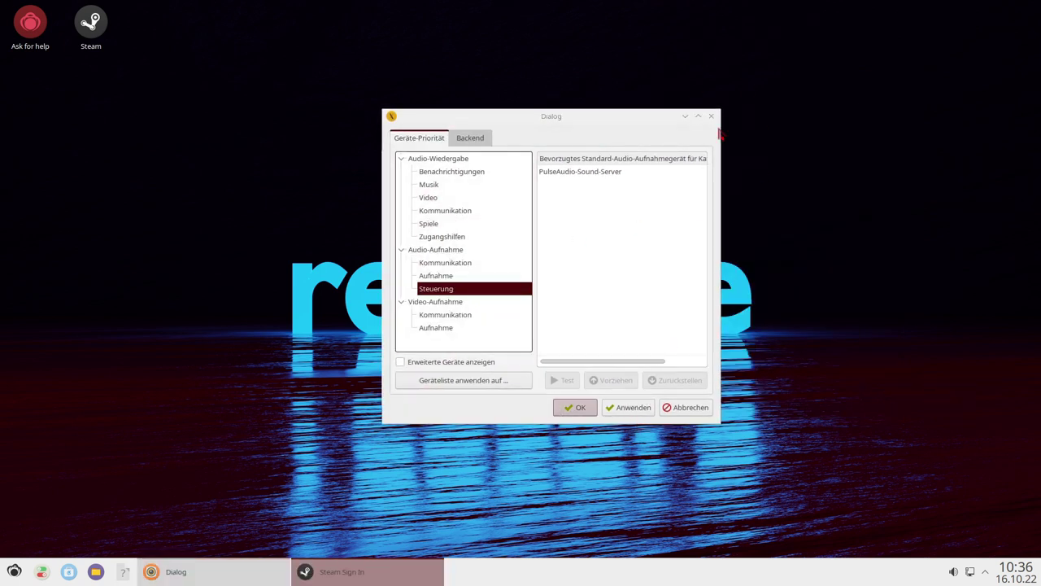
pyautogui.moveTo(576, 121); pyautogui.dragTo(714, 92)
pyautogui.click(846, 96)
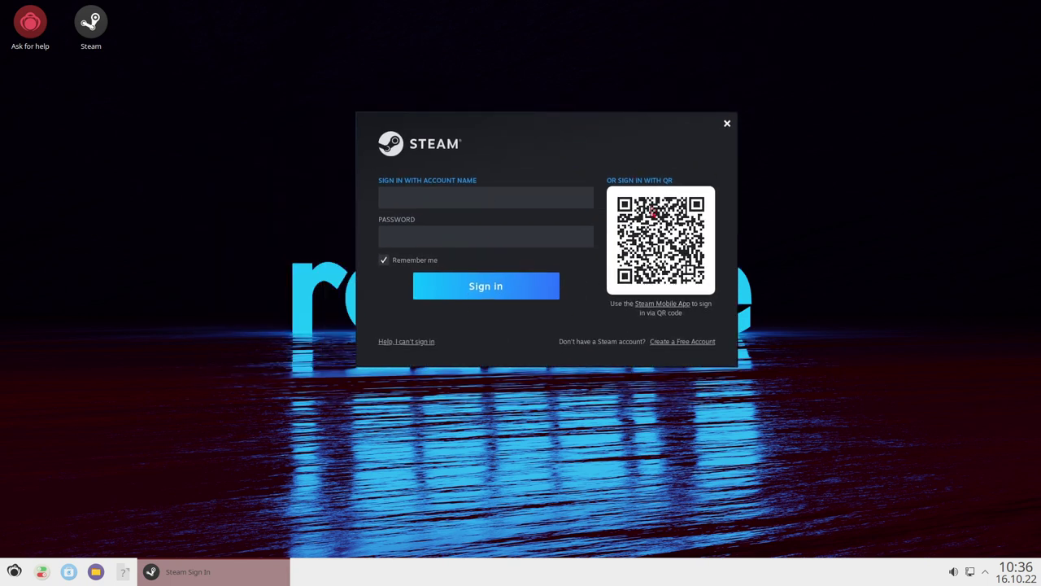
# Look at the Steam sign-in window, reposition it on the desktop and close it without signing in
pyautogui.moveTo(565, 144); pyautogui.dragTo(530, 191)
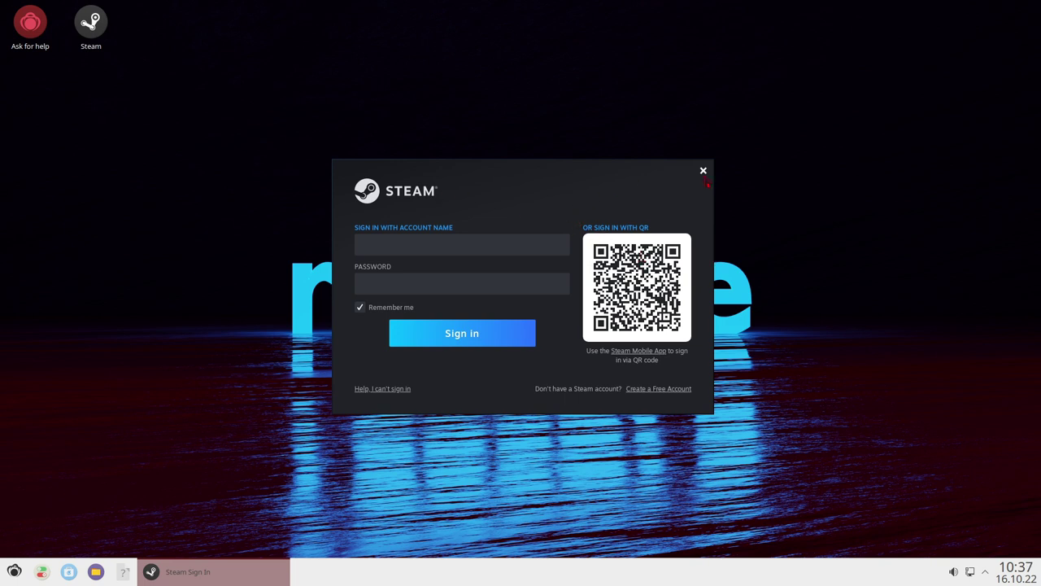
pyautogui.moveTo(602, 182); pyautogui.dragTo(523, 161)
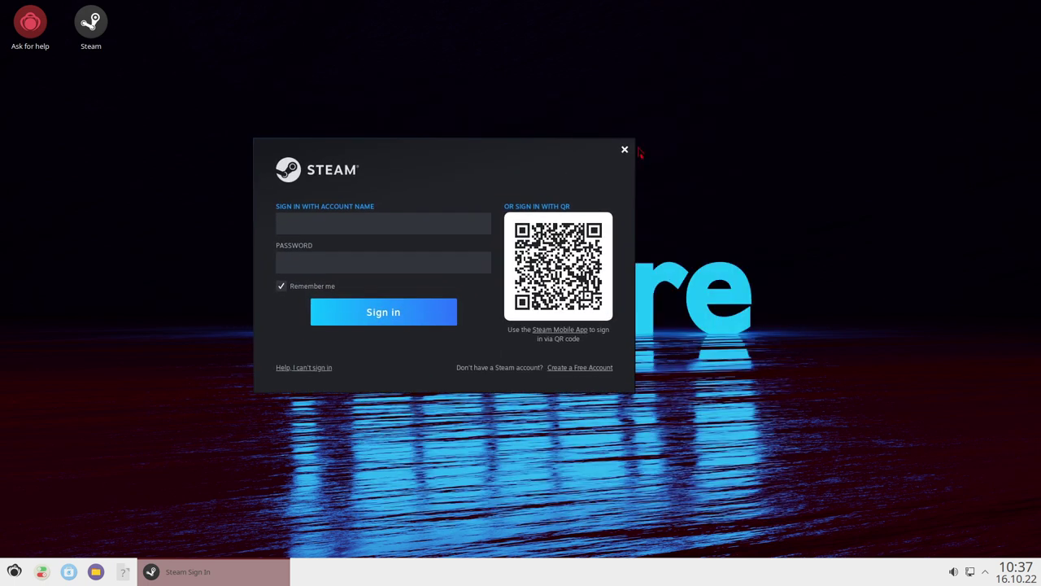
pyautogui.click(625, 151)
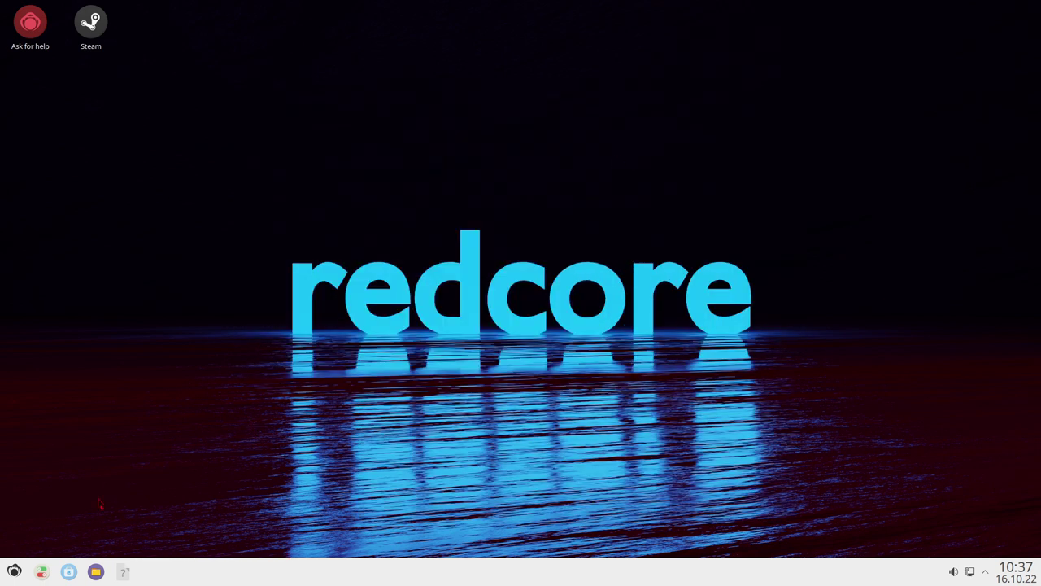
# Start Qmmp from the multimedia applications, enlarge its playlist pane, look at the player and close it
pyautogui.click(12, 573)
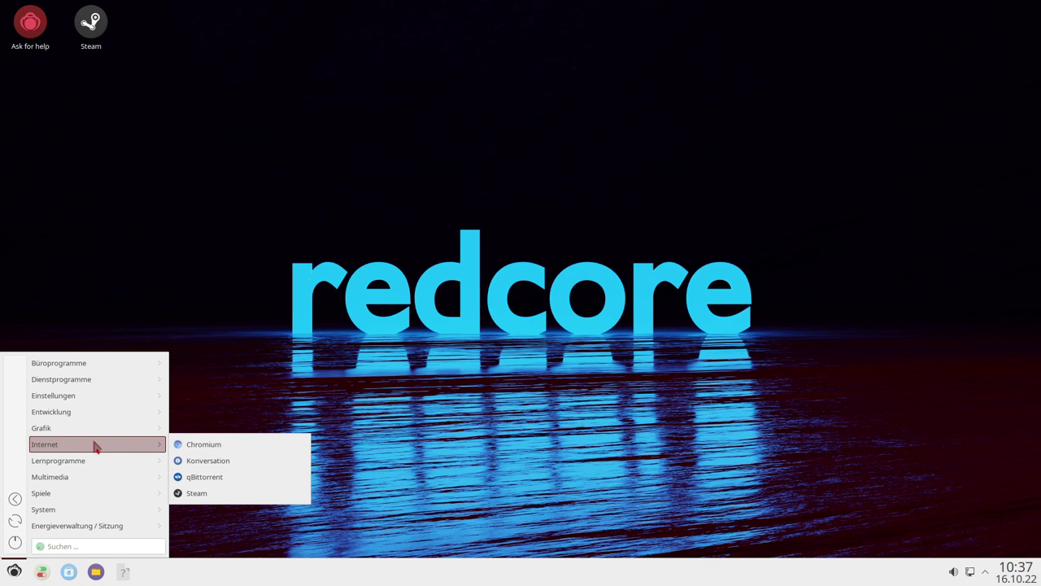
pyautogui.click(204, 510)
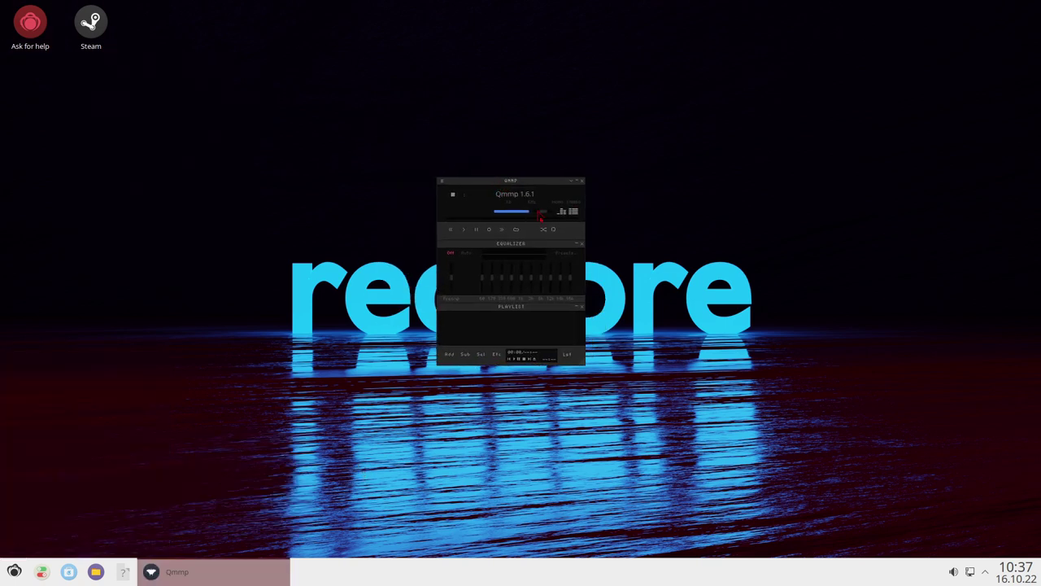
pyautogui.moveTo(523, 187); pyautogui.dragTo(490, 236)
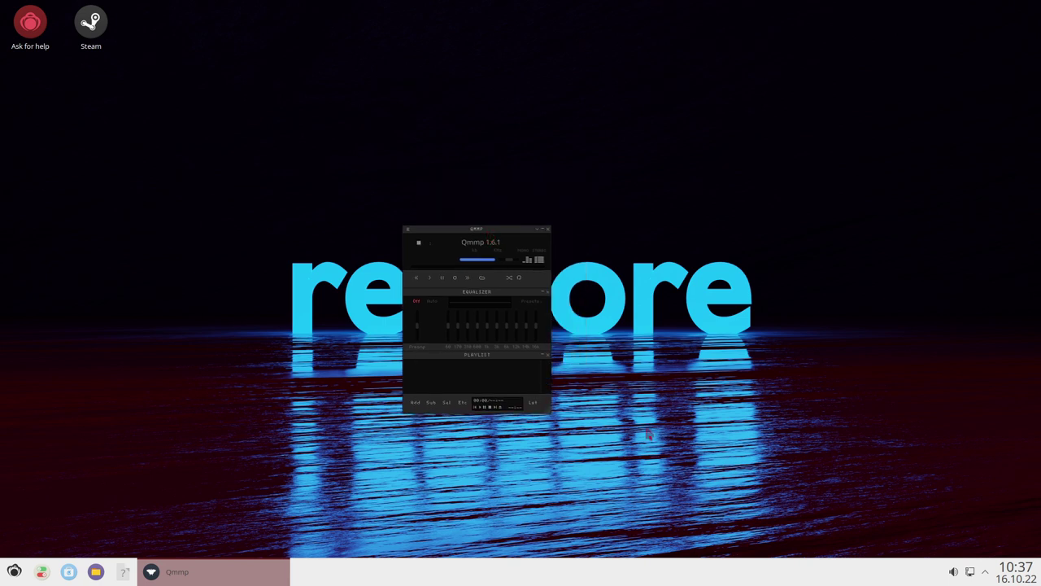
pyautogui.moveTo(552, 429); pyautogui.dragTo(785, 512)
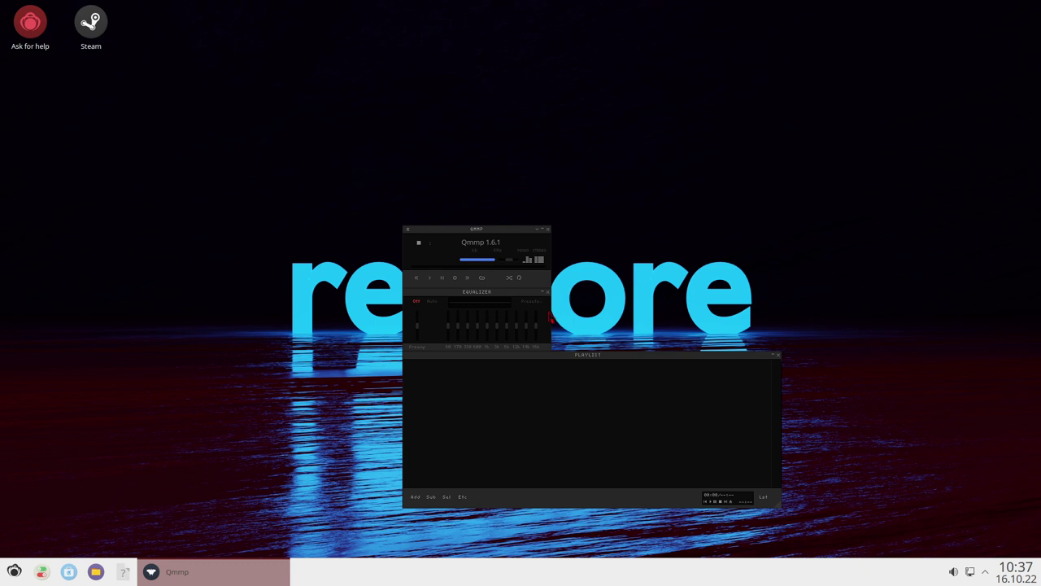
pyautogui.moveTo(519, 234); pyautogui.dragTo(521, 197)
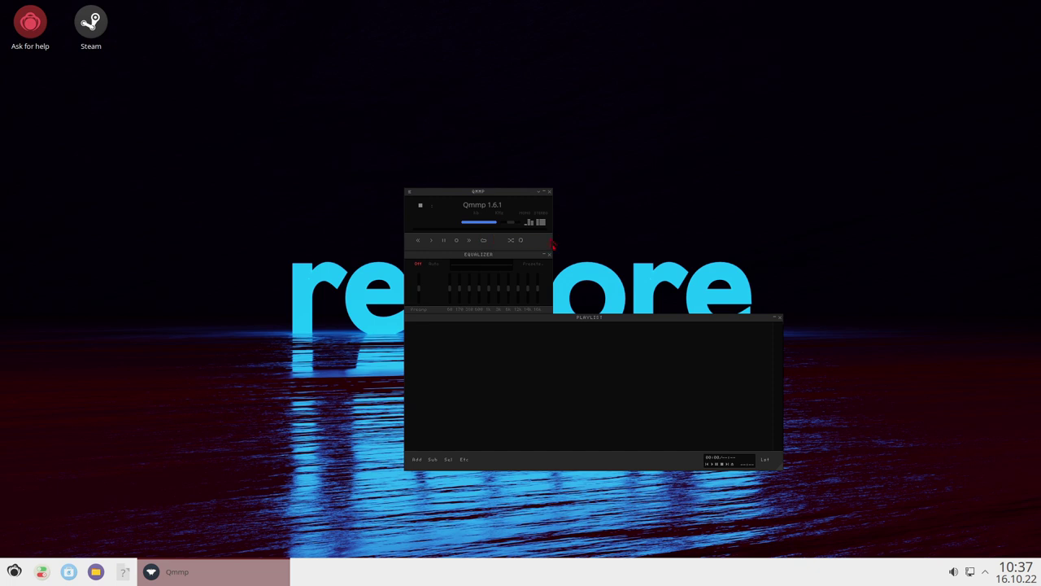
pyautogui.moveTo(476, 195); pyautogui.dragTo(504, 191)
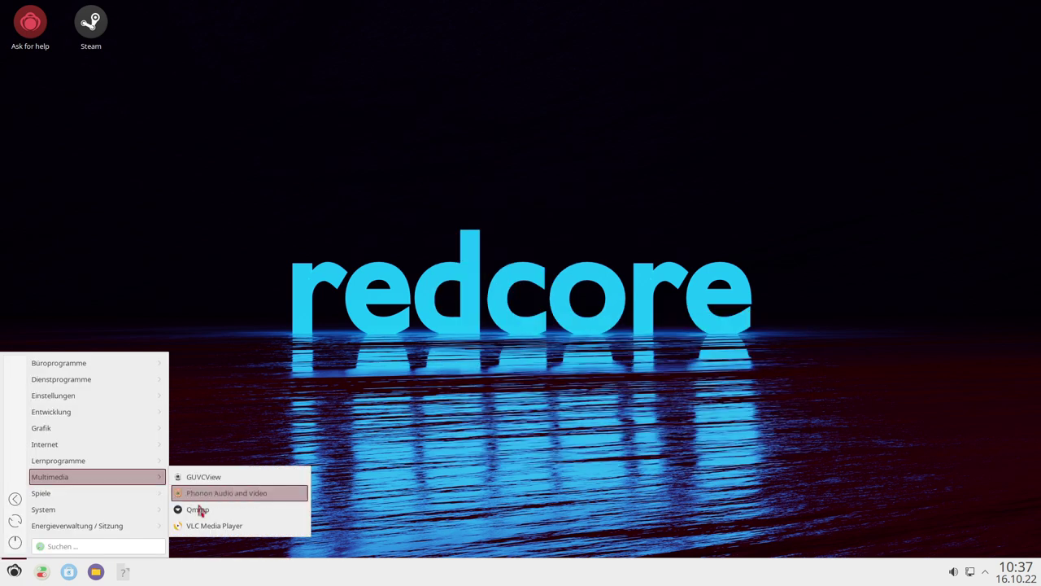
# Start VLC Media Player from the multimedia applications and accept its privacy and network access policy with metadata access allowed
pyautogui.click(204, 525)
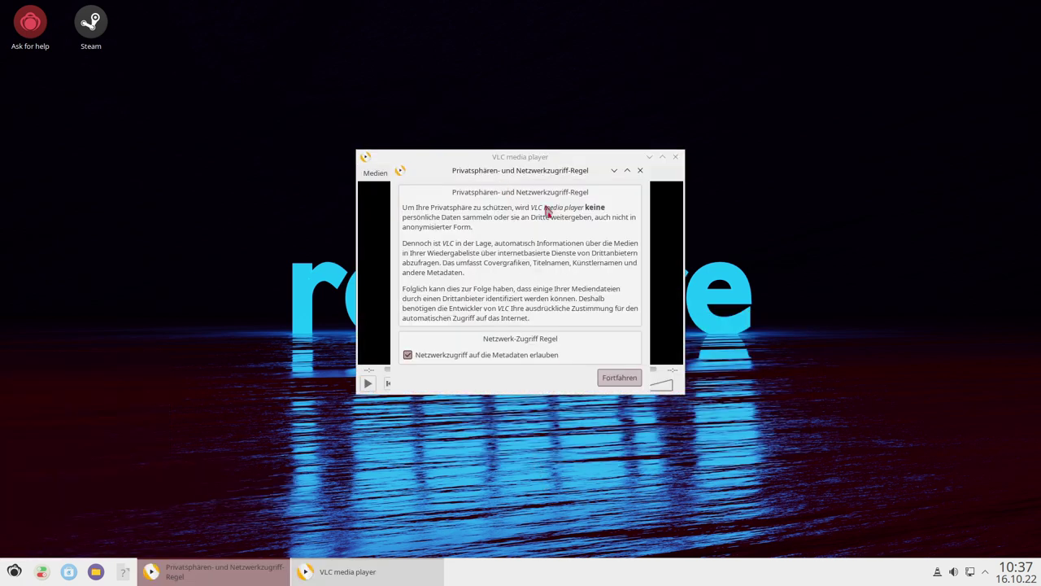
pyautogui.click(602, 377)
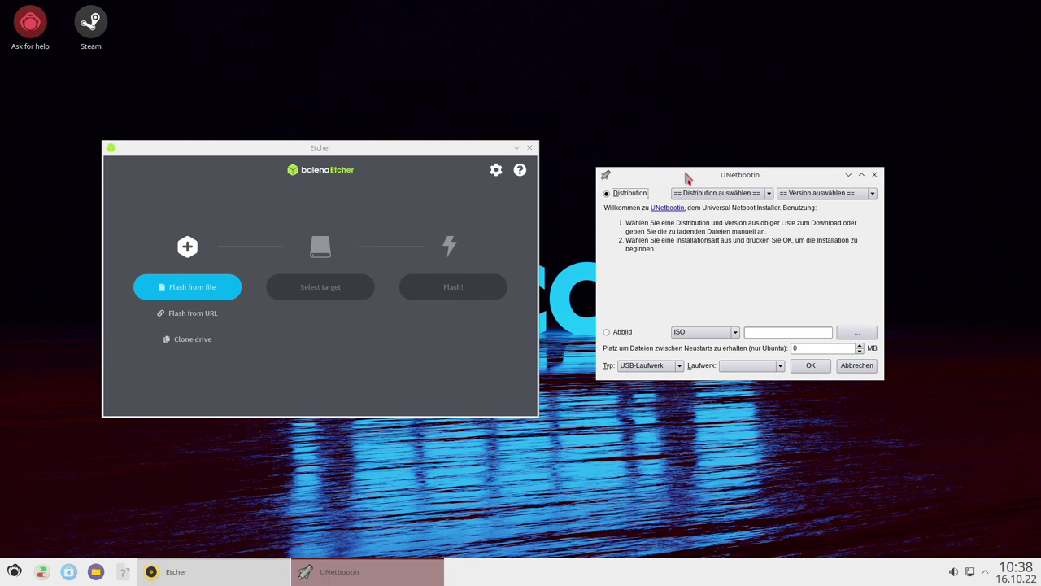
# Move the UNetbootin window closer to Etcher and look at its distribution selection
pyautogui.moveTo(686, 177); pyautogui.dragTo(643, 187)
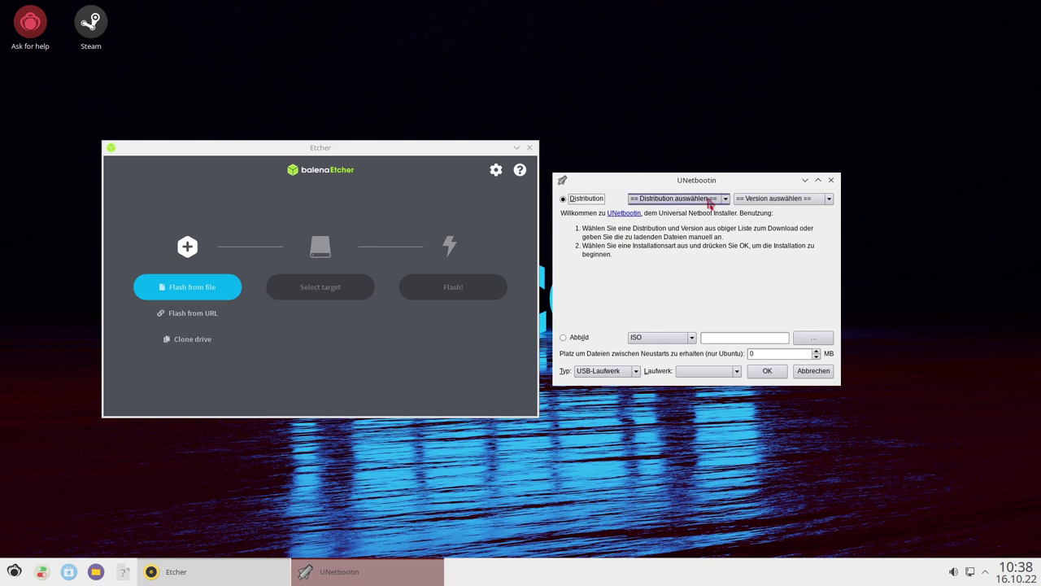
pyautogui.click(672, 199)
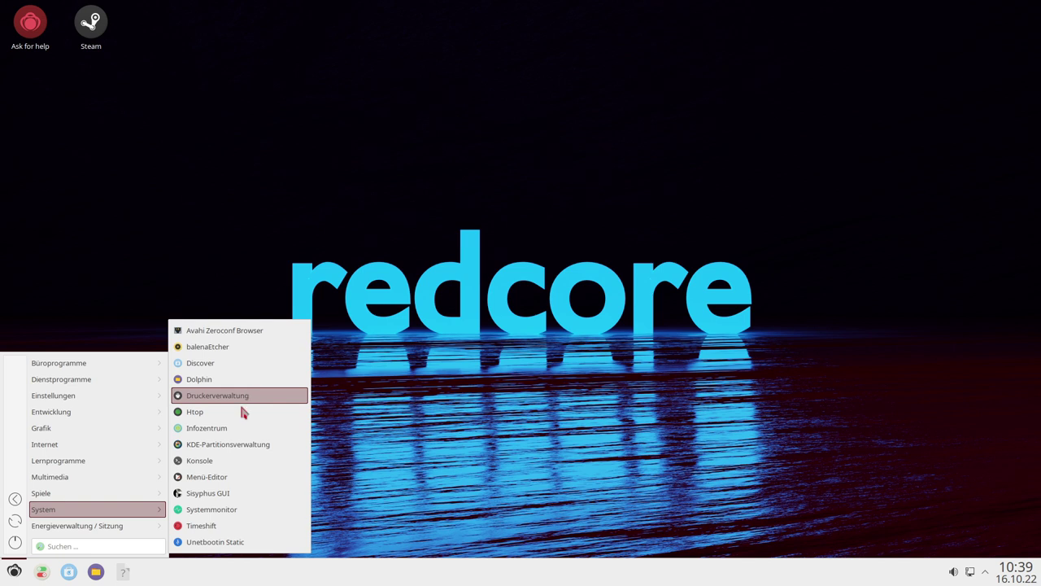
# Start Htop from the system applications, examine the processor and memory usage, and close it
pyautogui.click(209, 413)
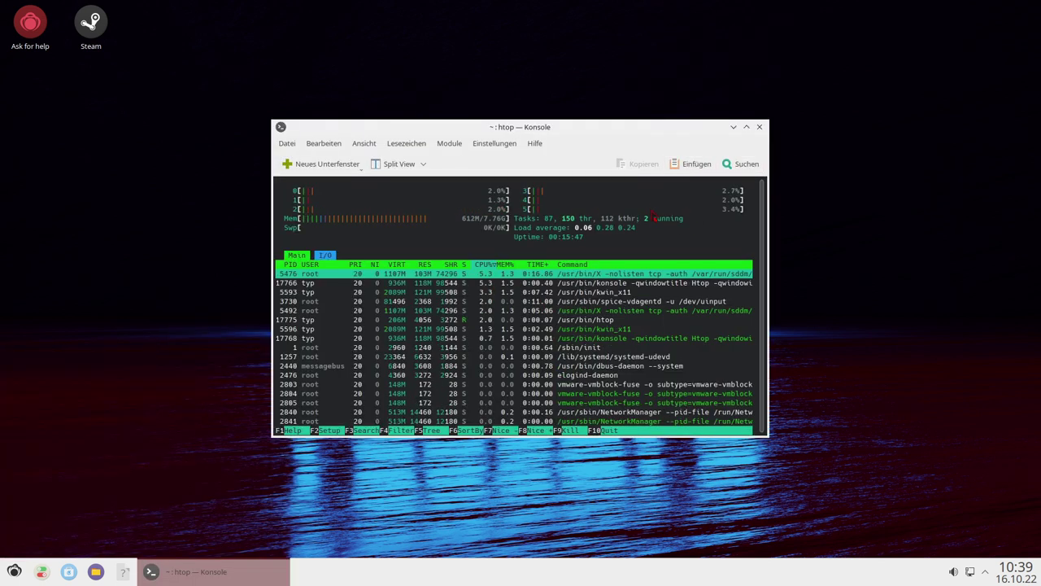
pyautogui.moveTo(699, 134); pyautogui.dragTo(645, 111)
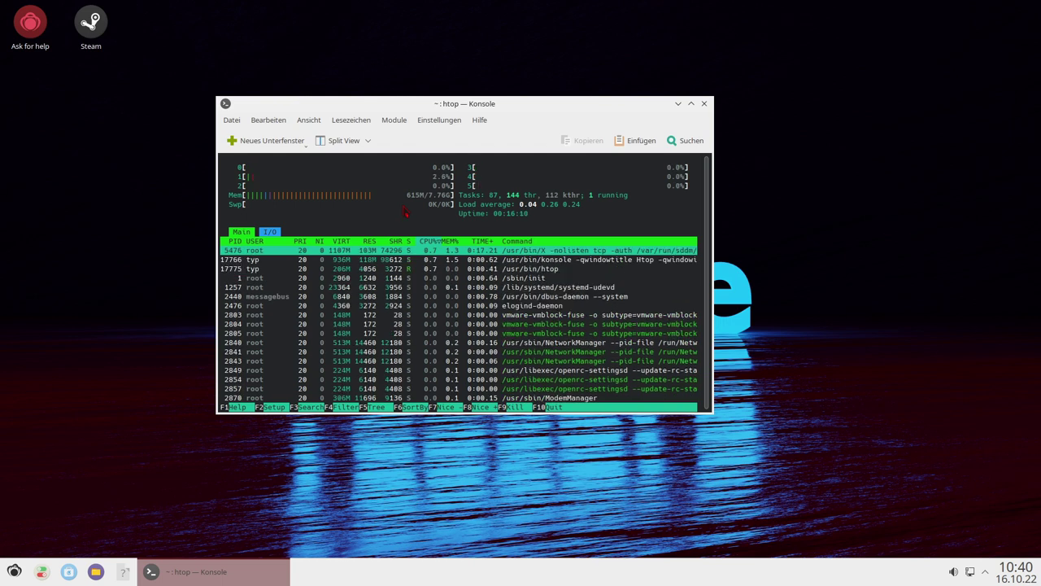
pyautogui.hotkey('alt', 'F4')
# Start Infozentrum from the system applications, view the software and hardware details on Über dieses System, and close it
pyautogui.click(14, 571)
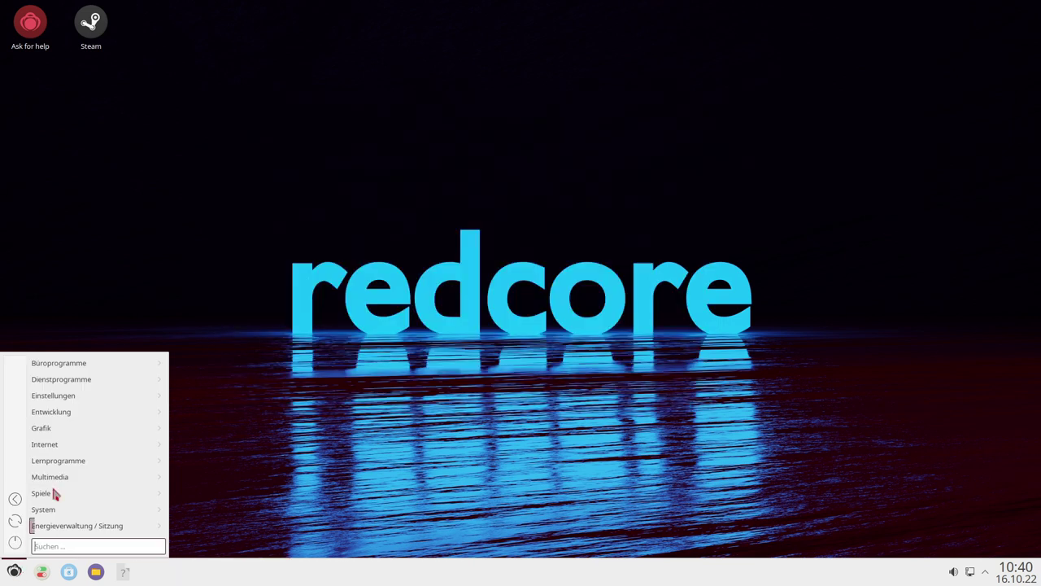
pyautogui.moveTo(81, 508)
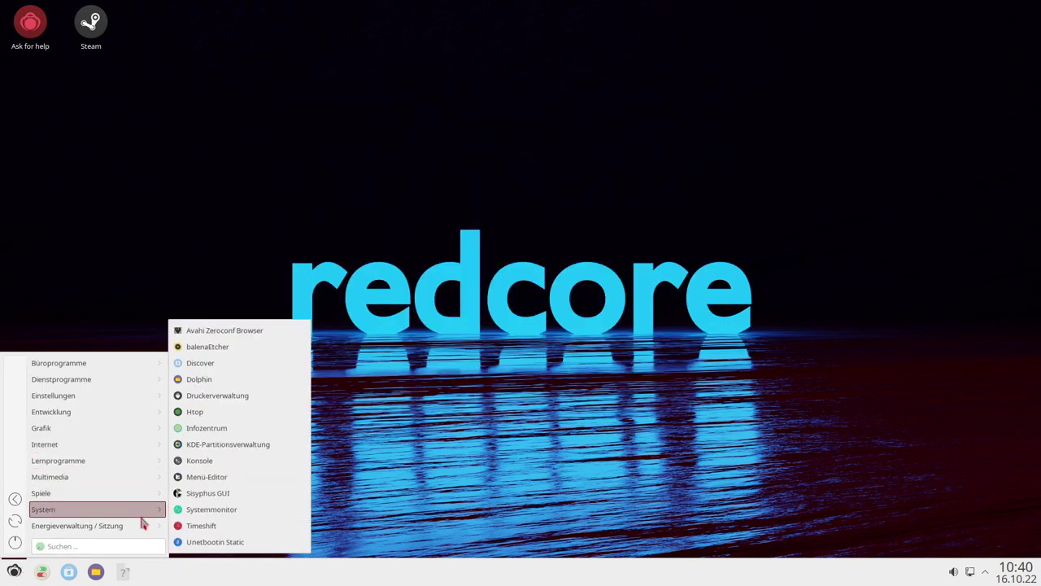
pyautogui.click(216, 429)
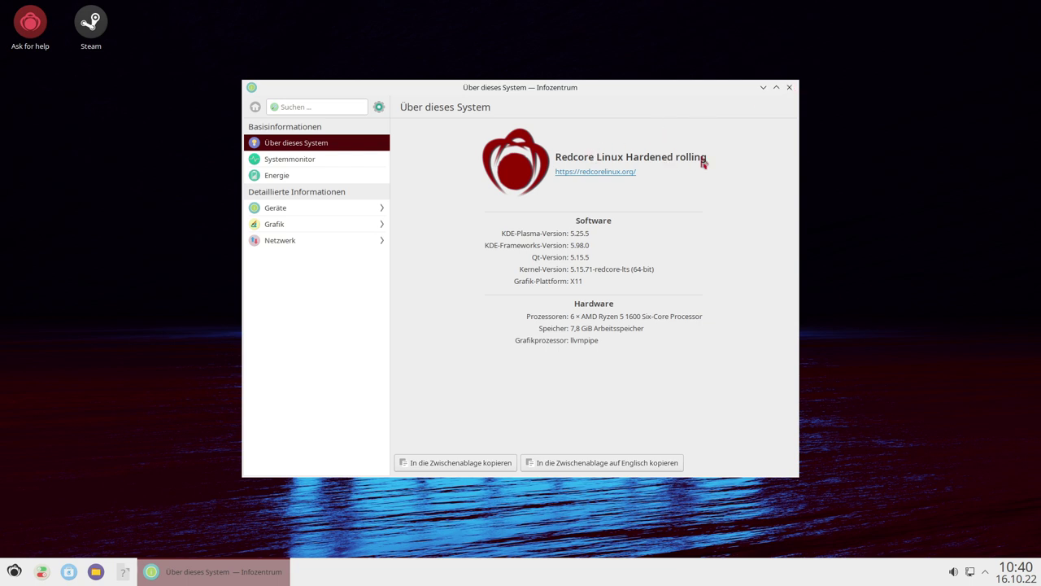
pyautogui.click(790, 88)
# Start Sisyphus GUI from the system applications, authenticate with the root password and reposition its window
pyautogui.click(14, 571)
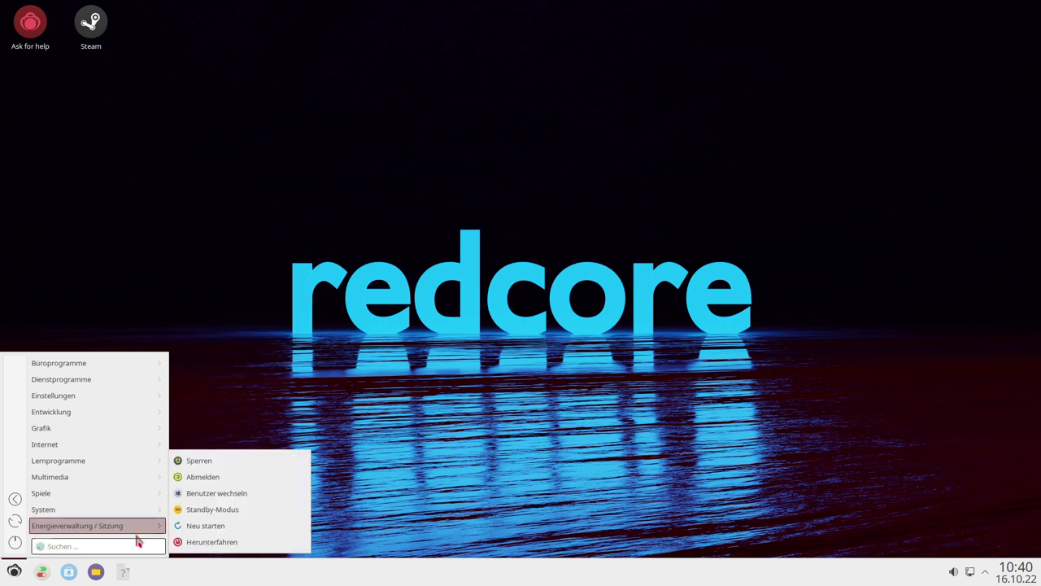
pyautogui.moveTo(138, 512)
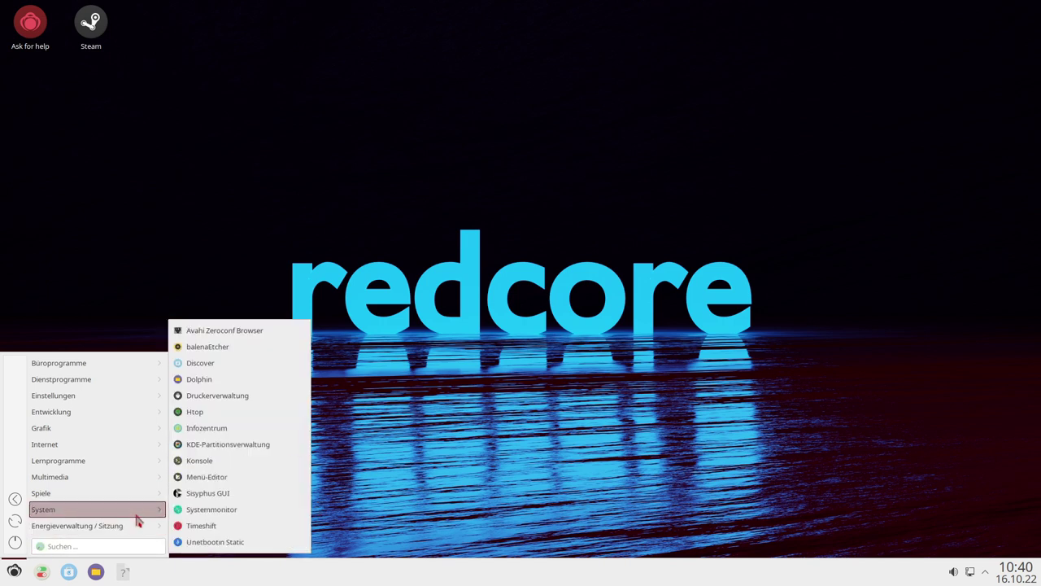
pyautogui.click(207, 497)
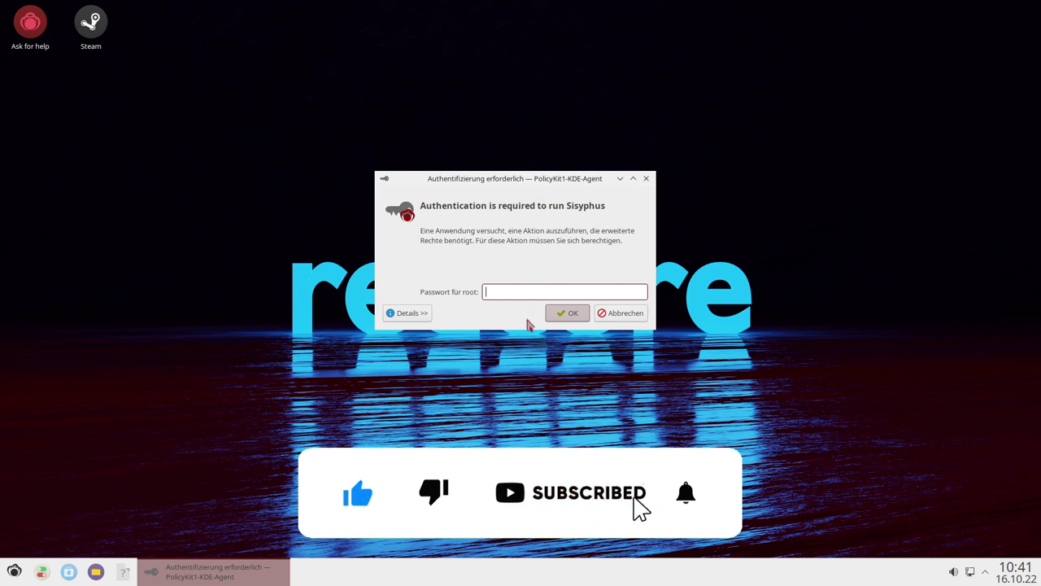
pyautogui.write('***')
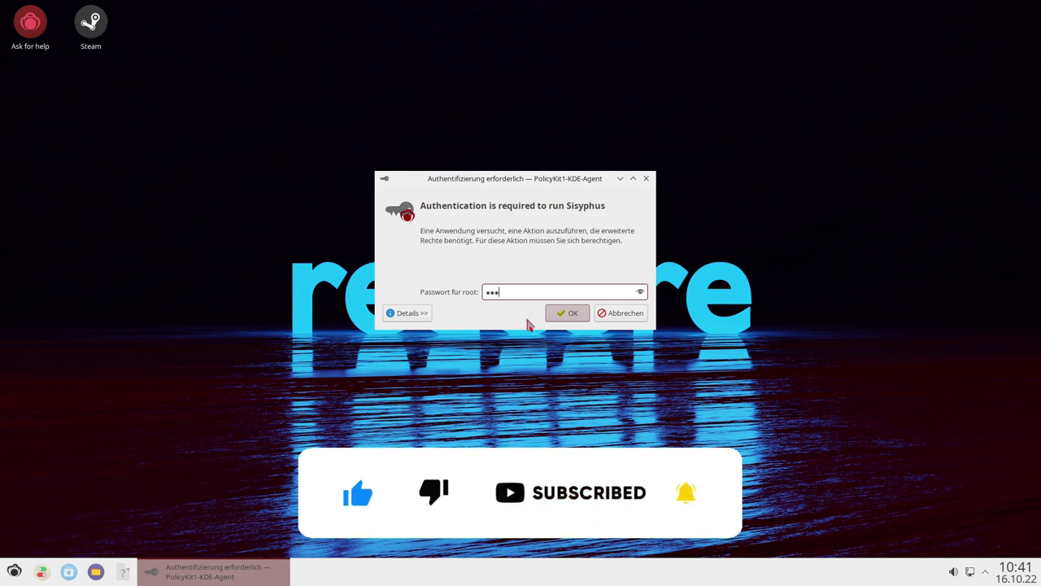
pyautogui.press('Return')
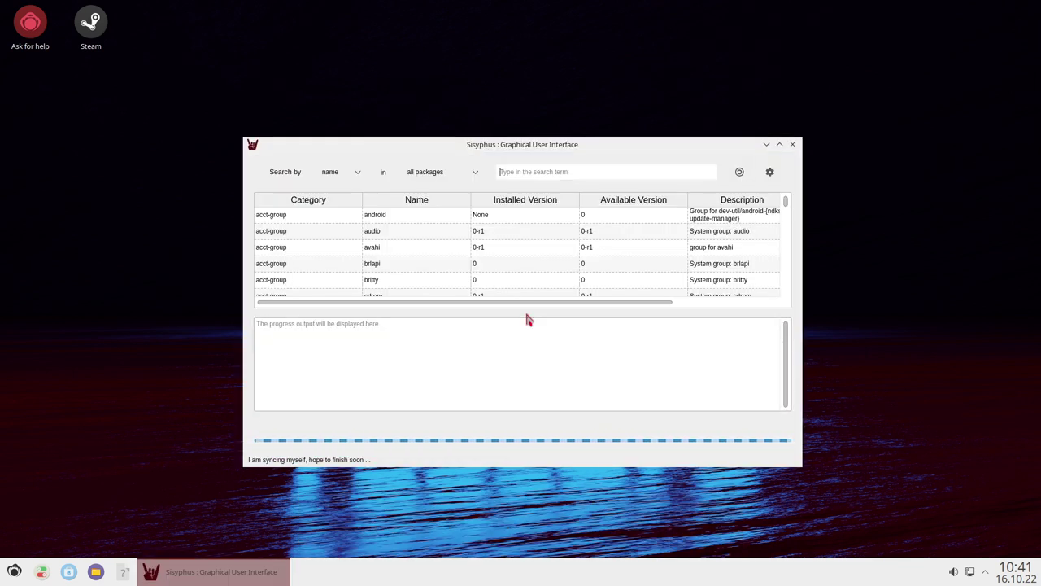
pyautogui.moveTo(570, 146); pyautogui.dragTo(539, 129)
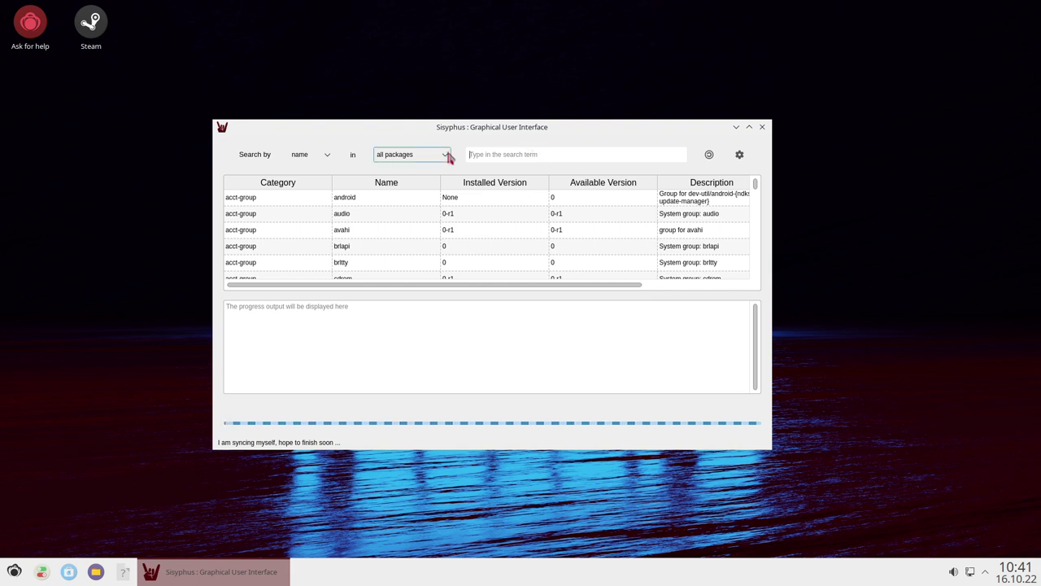
# Search all packages by name for "neo", install the neofetch package and review the installation output
pyautogui.moveTo(542, 135); pyautogui.dragTo(557, 149)
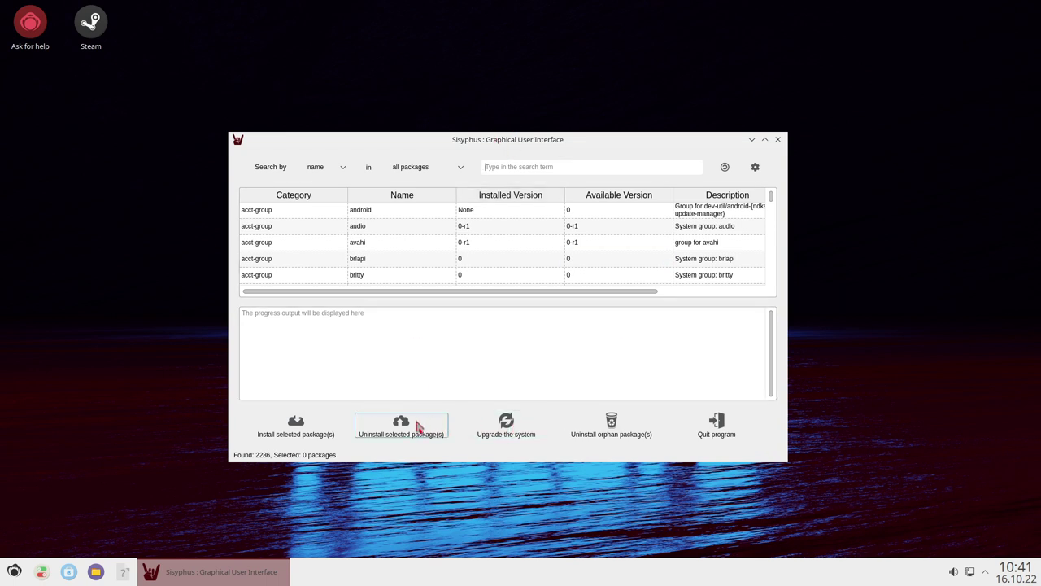
pyautogui.click(597, 169)
pyautogui.write('neo')
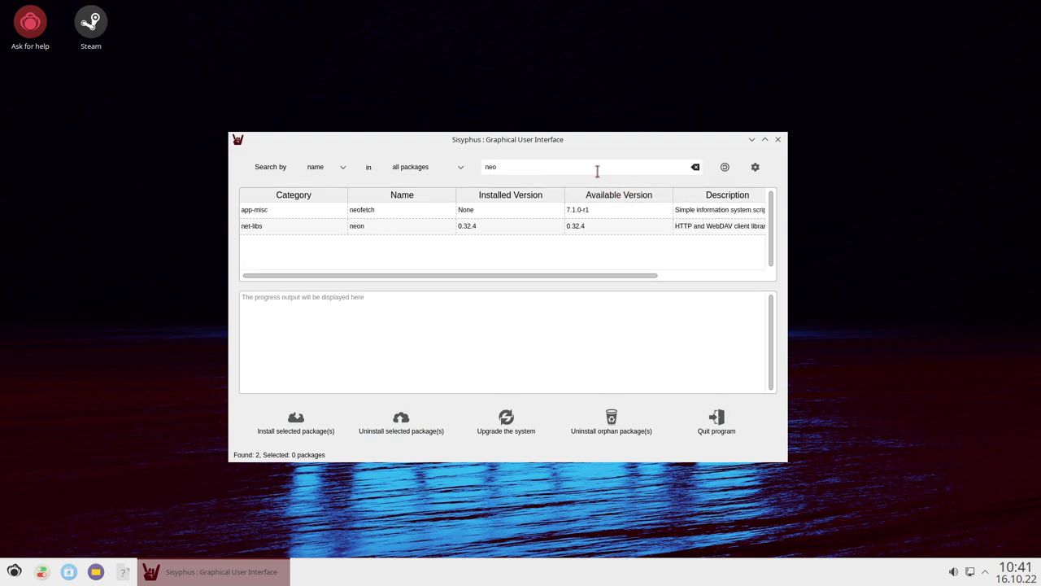
pyautogui.click(398, 213)
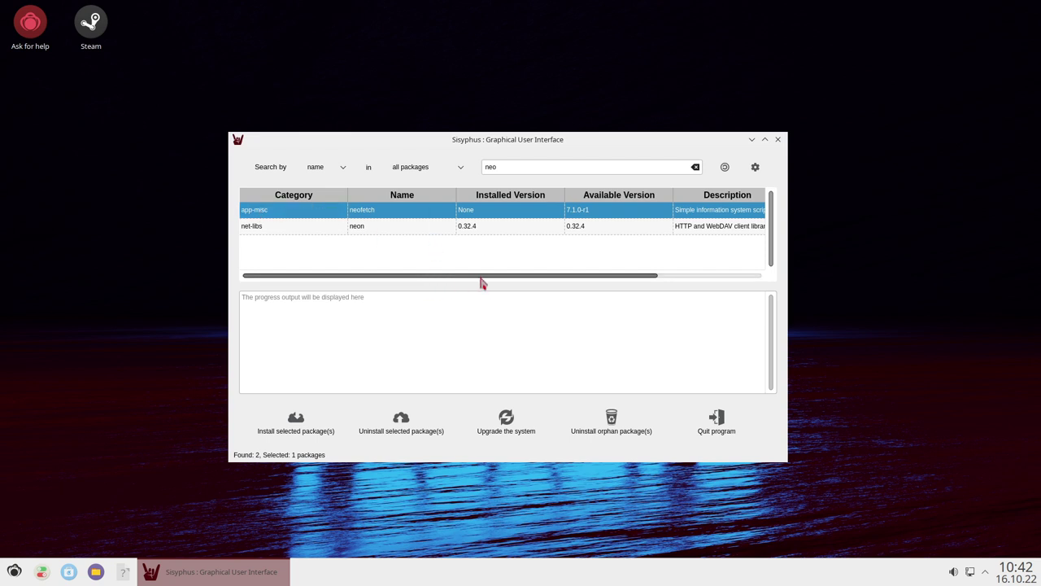
pyautogui.hscroll(1, 488, 279)
pyautogui.moveTo(488, 281); pyautogui.dragTo(356, 278)
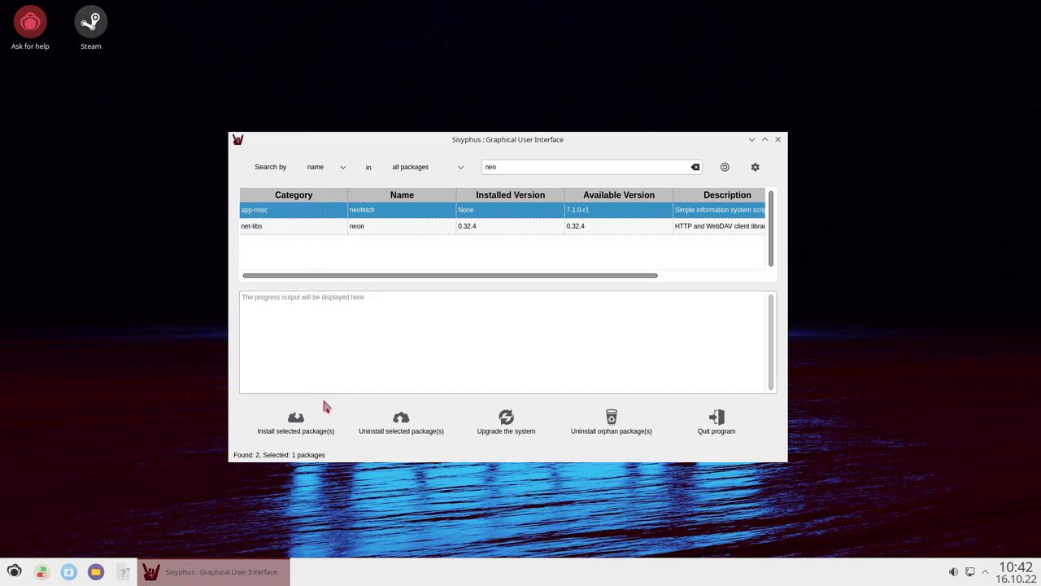
pyautogui.click(296, 431)
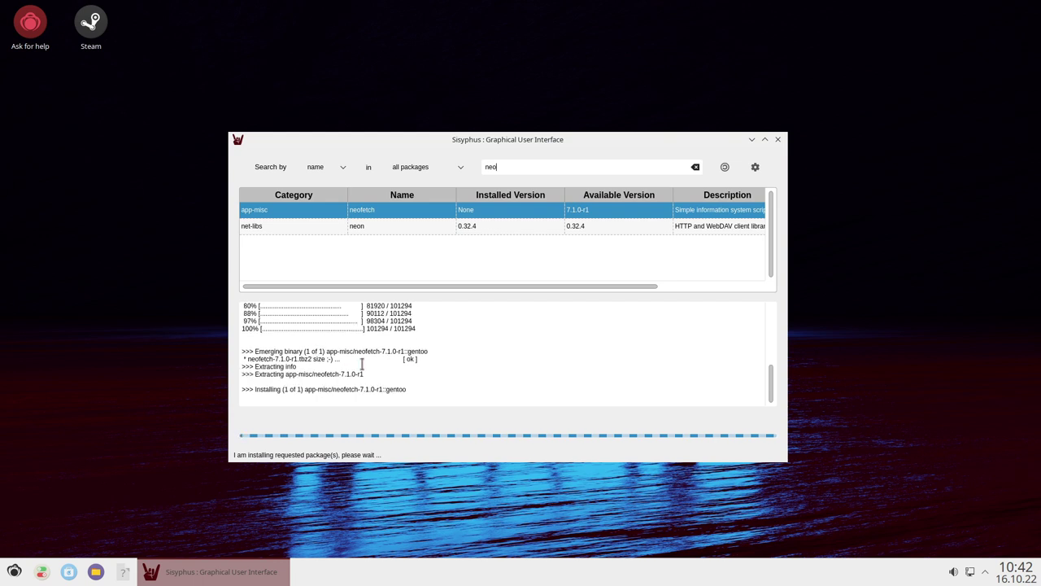
pyautogui.scroll(10, 366, 349)
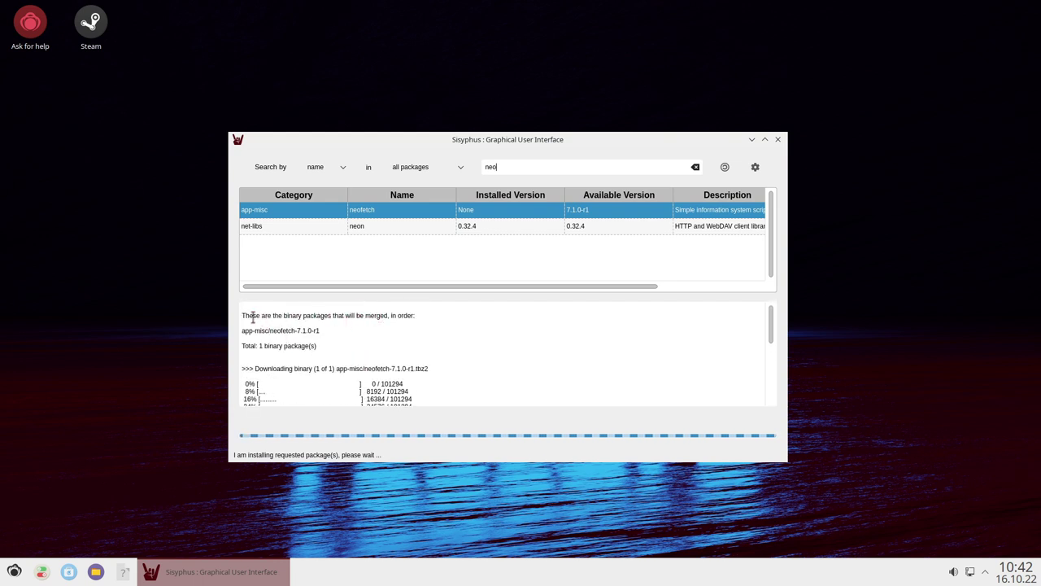
pyautogui.scroll(-10, 455, 348)
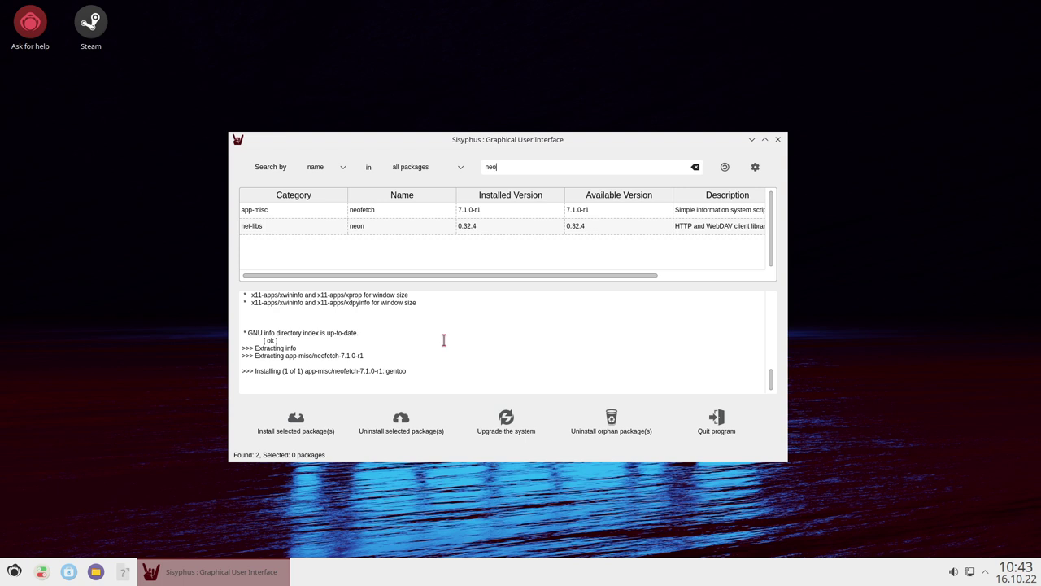
# Uninstall the neofetch package and close Sisyphus GUI
pyautogui.click(493, 230)
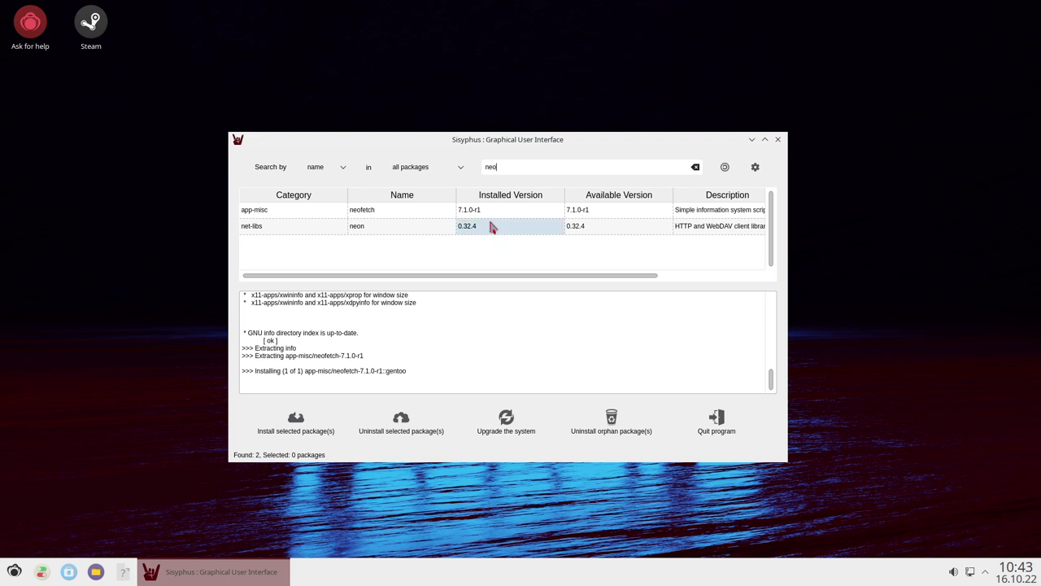
pyautogui.click(498, 212)
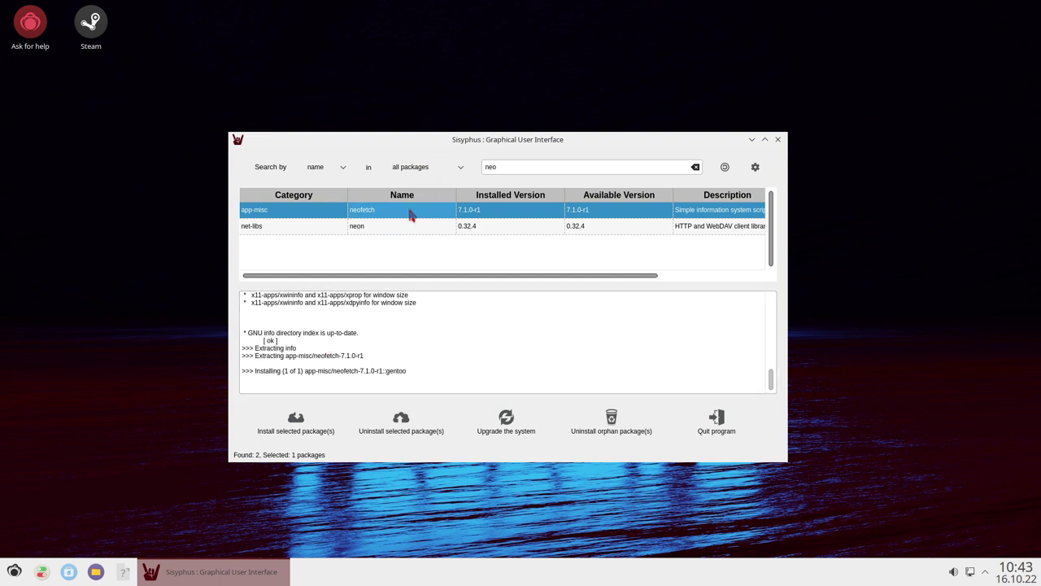
pyautogui.click(409, 426)
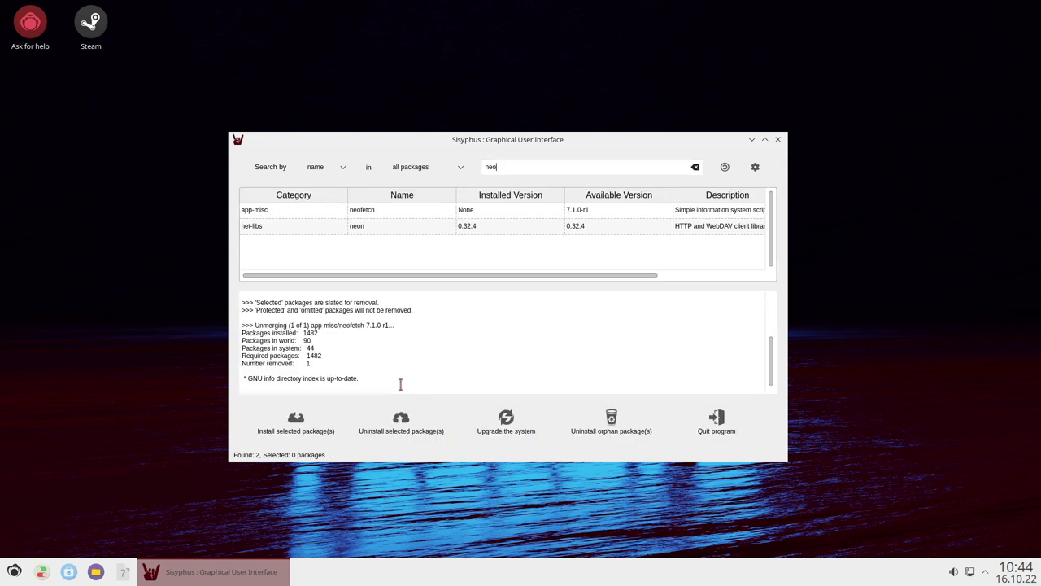
pyautogui.click(778, 139)
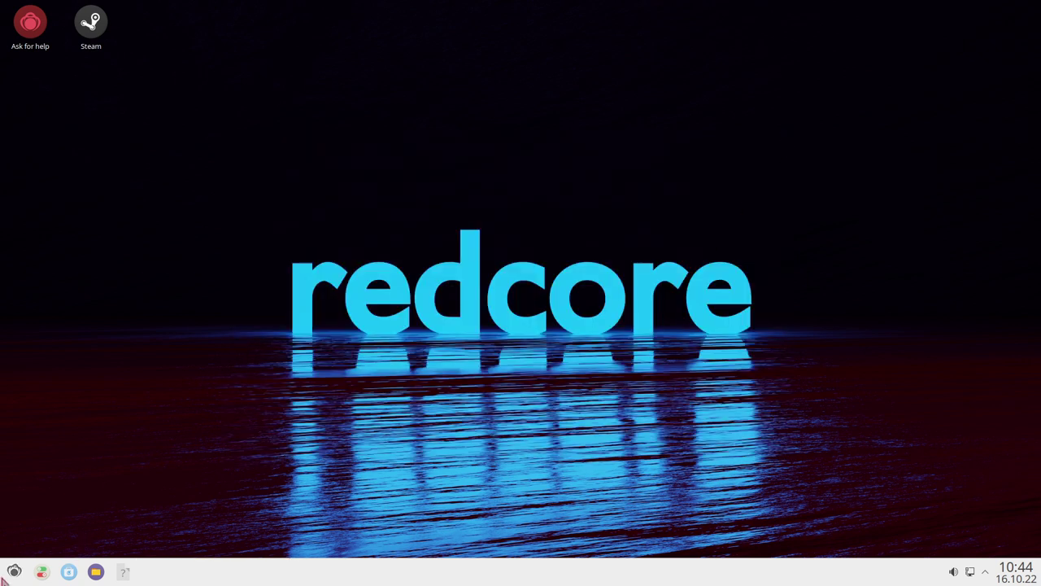
# Start Systemmonitor from the system applications, view the Übersicht page and close it
pyautogui.click(14, 572)
pyautogui.moveTo(73, 509)
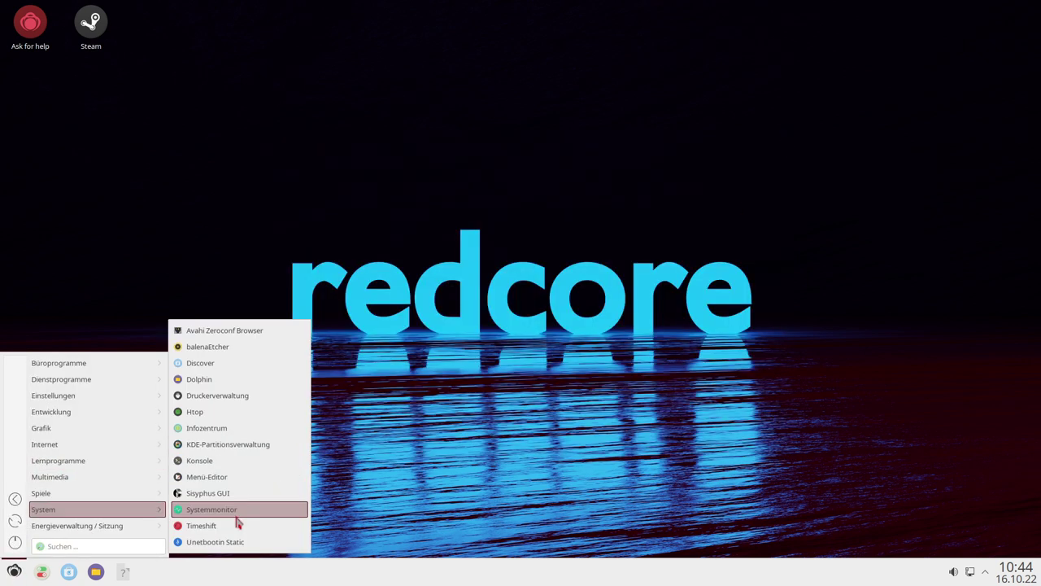
pyautogui.click(584, 296)
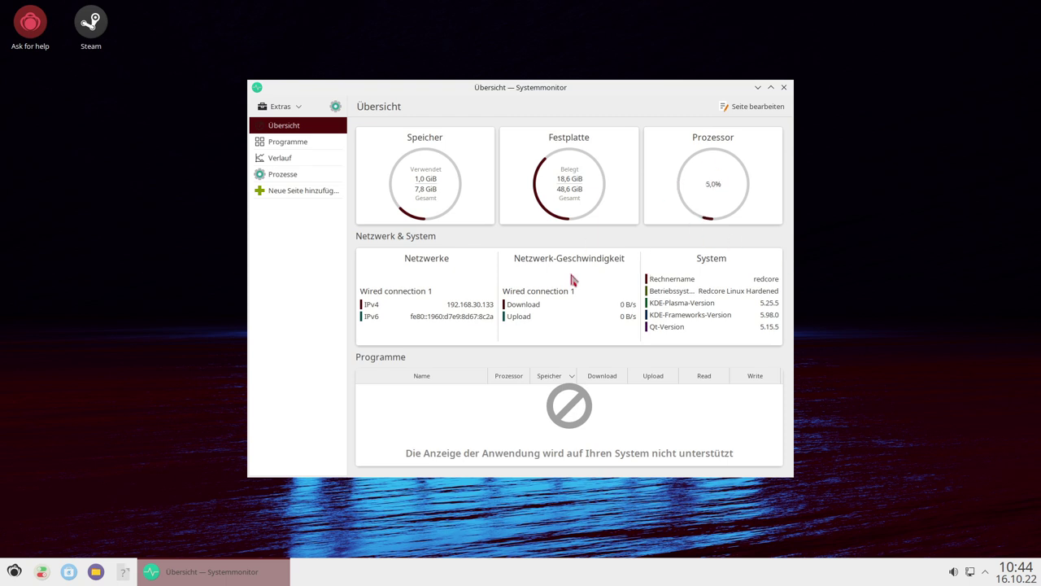
pyautogui.click(785, 87)
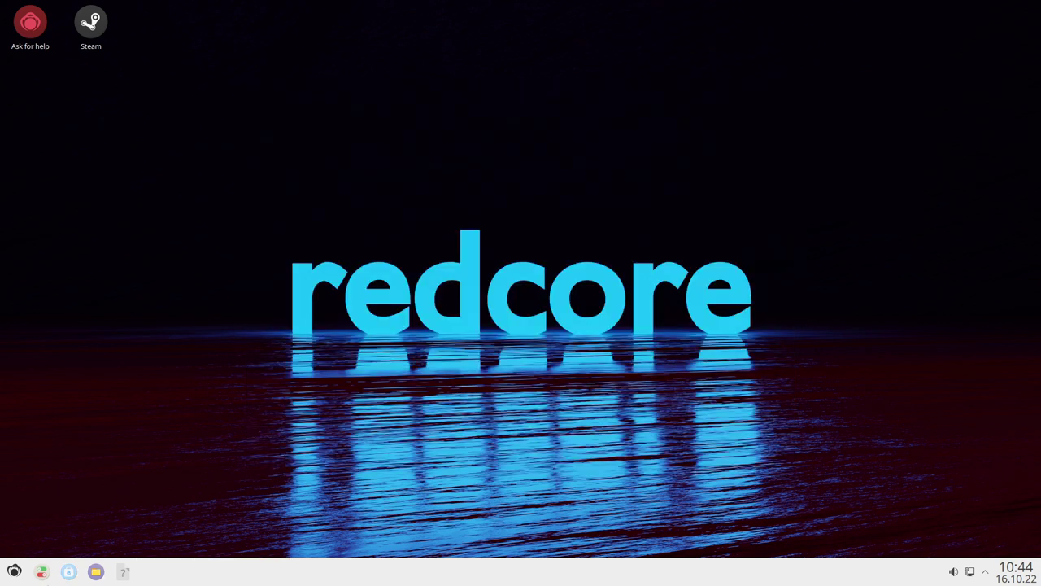
# Start Timeshift from the system applications and authenticate with the root password
pyautogui.click(13, 571)
pyautogui.moveTo(104, 521)
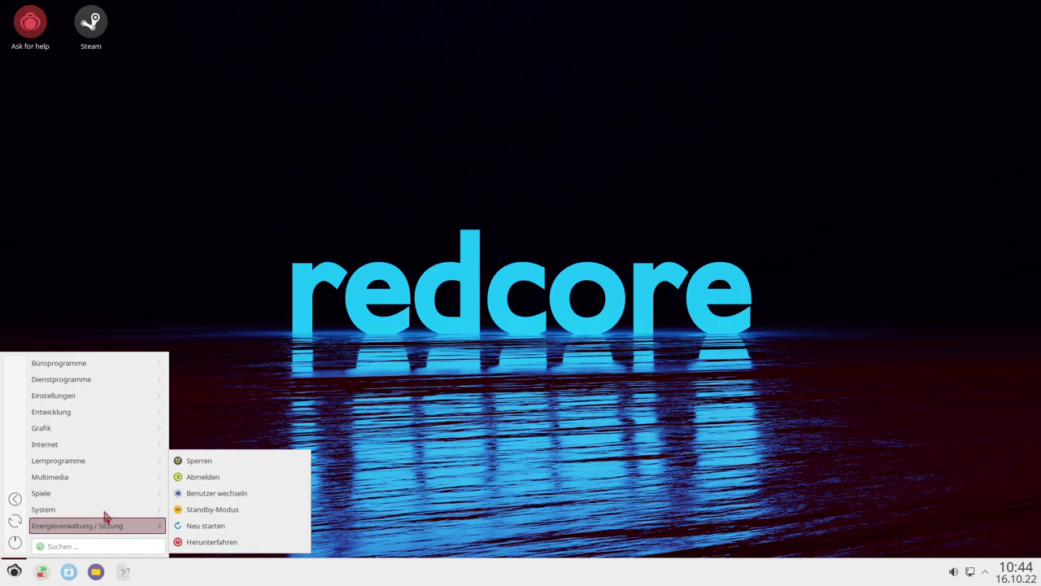
pyautogui.moveTo(132, 507)
pyautogui.click(214, 527)
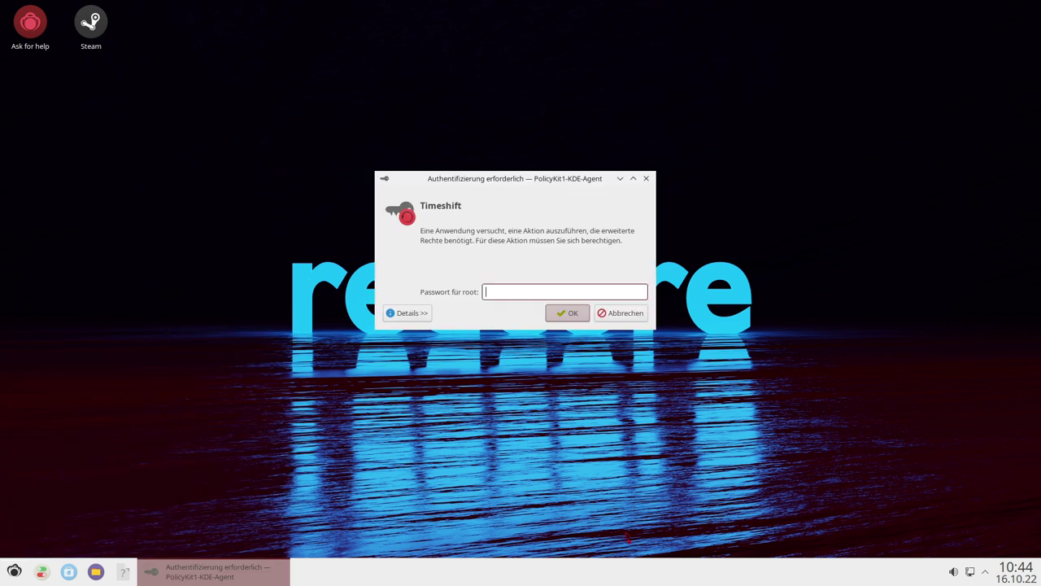
pyautogui.write('****')
pyautogui.press('Return')
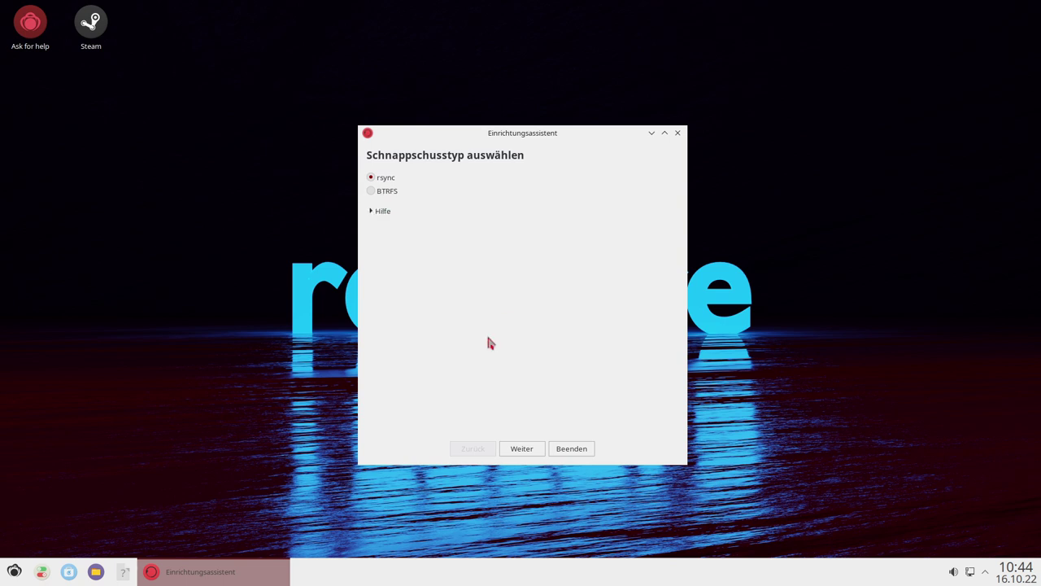
# Complete the Timeshift setup wizard with rsync snapshots on vda2, keeping the default schedule and home folder exclusions, and close Timeshift
pyautogui.click(438, 176)
pyautogui.click(439, 191)
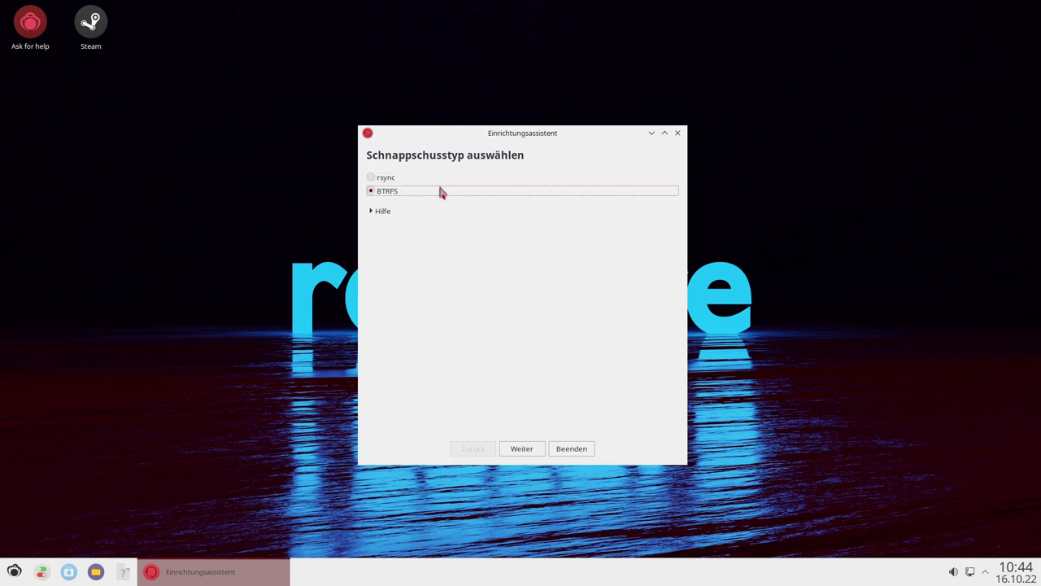
pyautogui.click(383, 179)
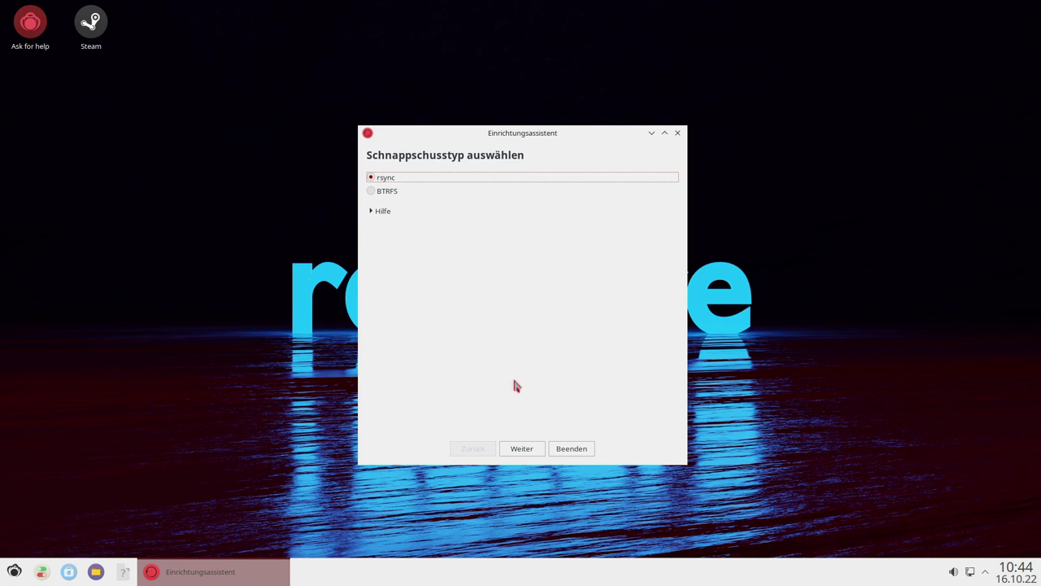
pyautogui.click(529, 447)
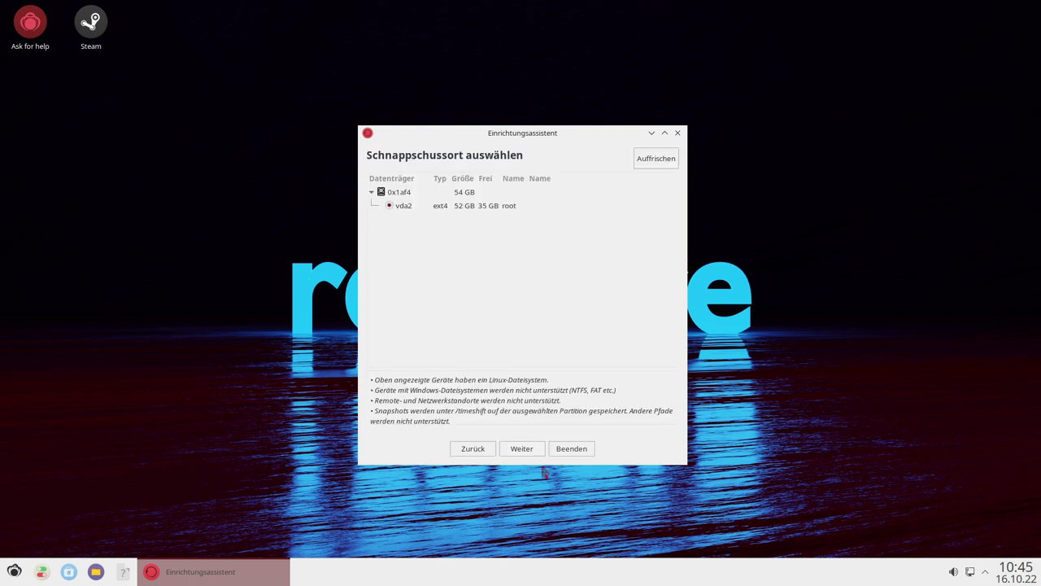
pyautogui.click(523, 452)
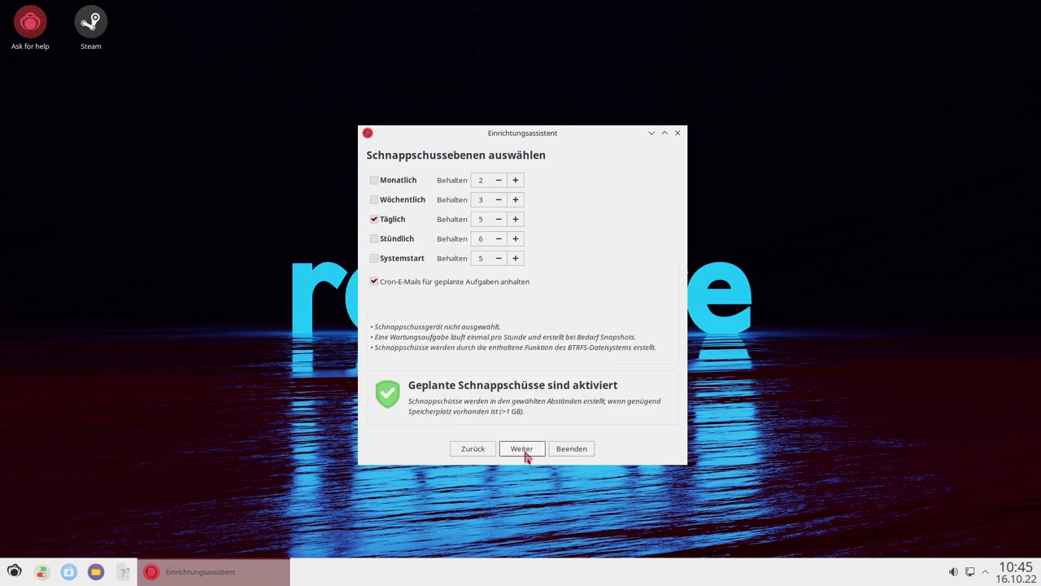
pyautogui.click(525, 456)
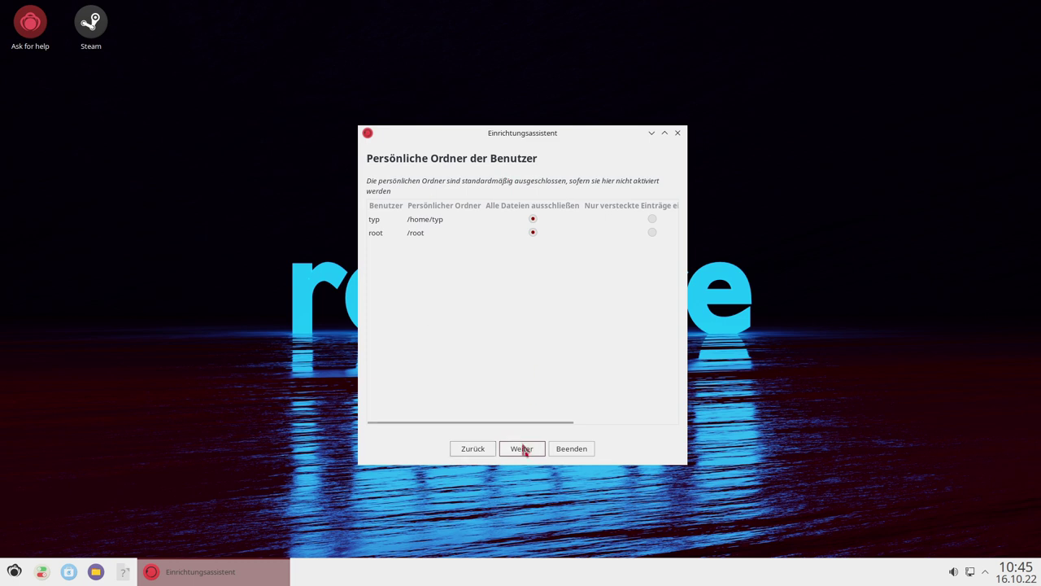
pyautogui.click(525, 450)
pyautogui.click(566, 452)
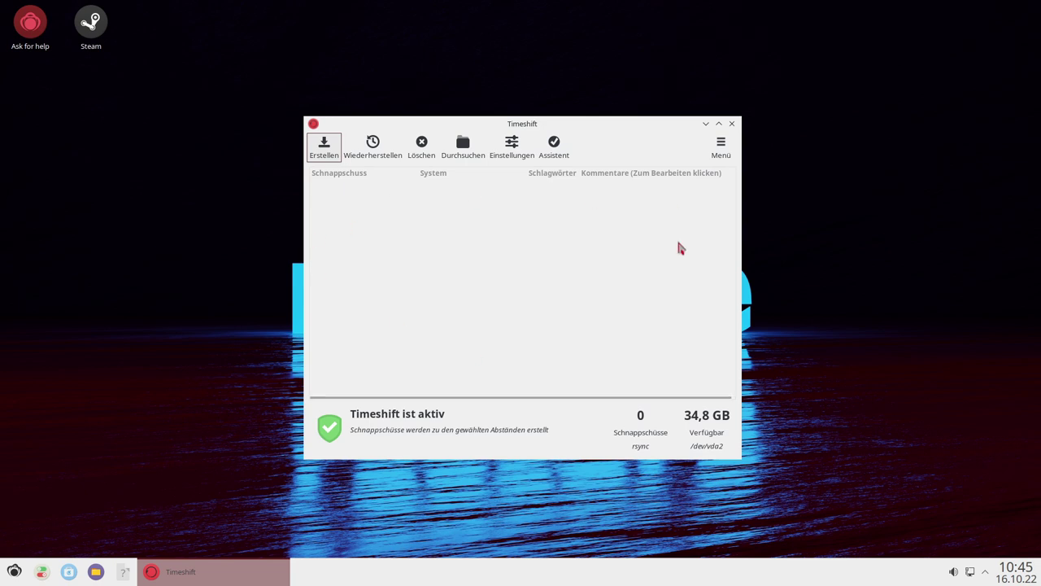
pyautogui.click(732, 123)
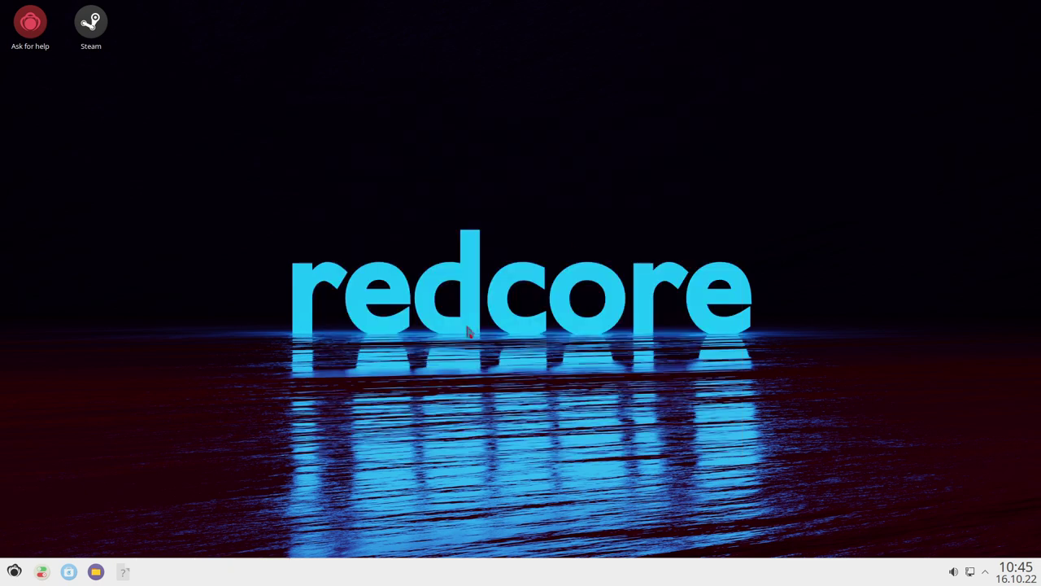
pyautogui.press('super')
pyautogui.moveTo(96, 529)
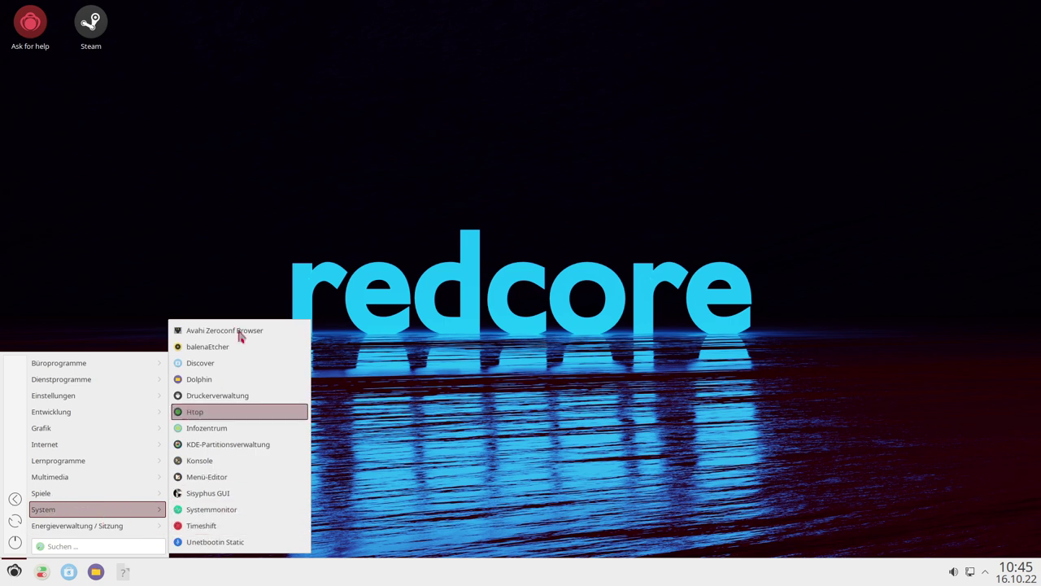
pyautogui.click(433, 415)
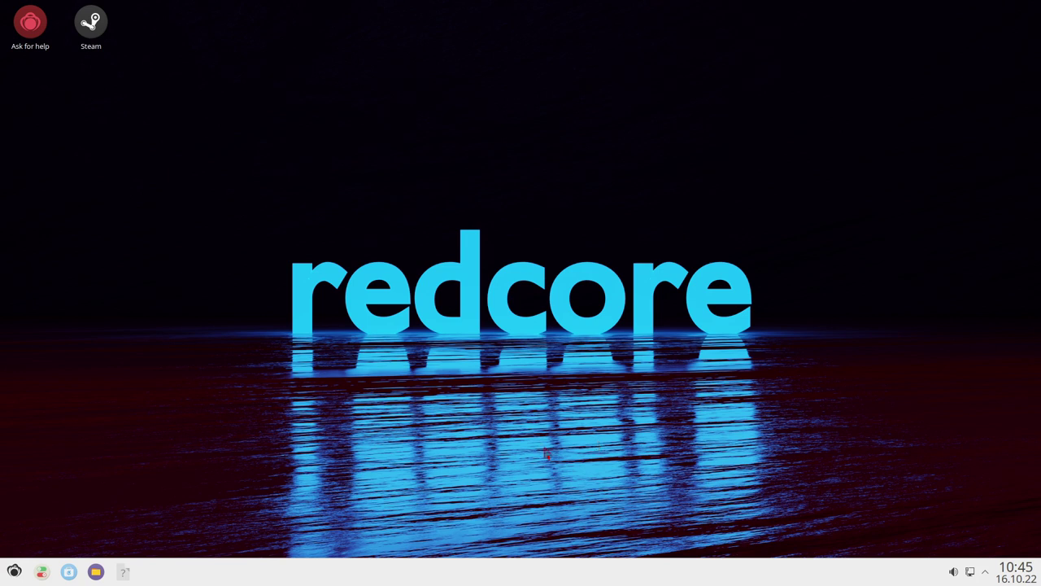
pyautogui.click(14, 571)
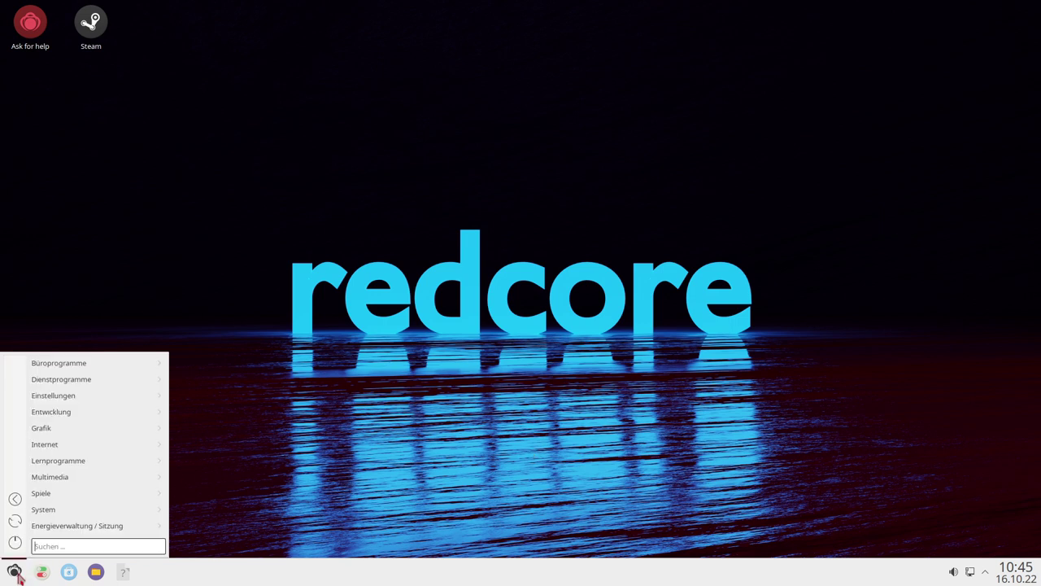
pyautogui.moveTo(120, 458)
pyautogui.click(709, 455)
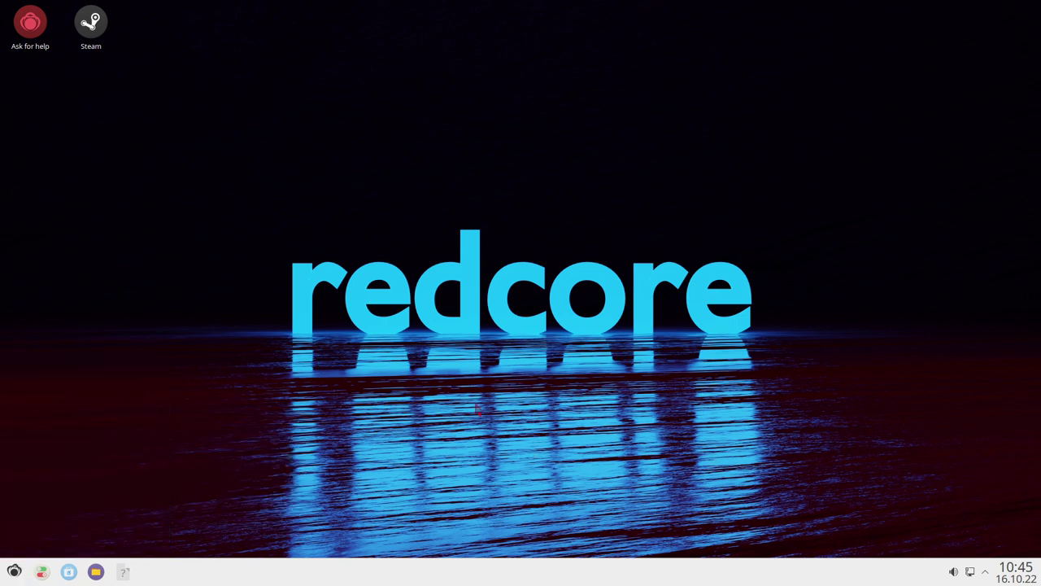
pyautogui.click(14, 571)
pyautogui.click(14, 571)
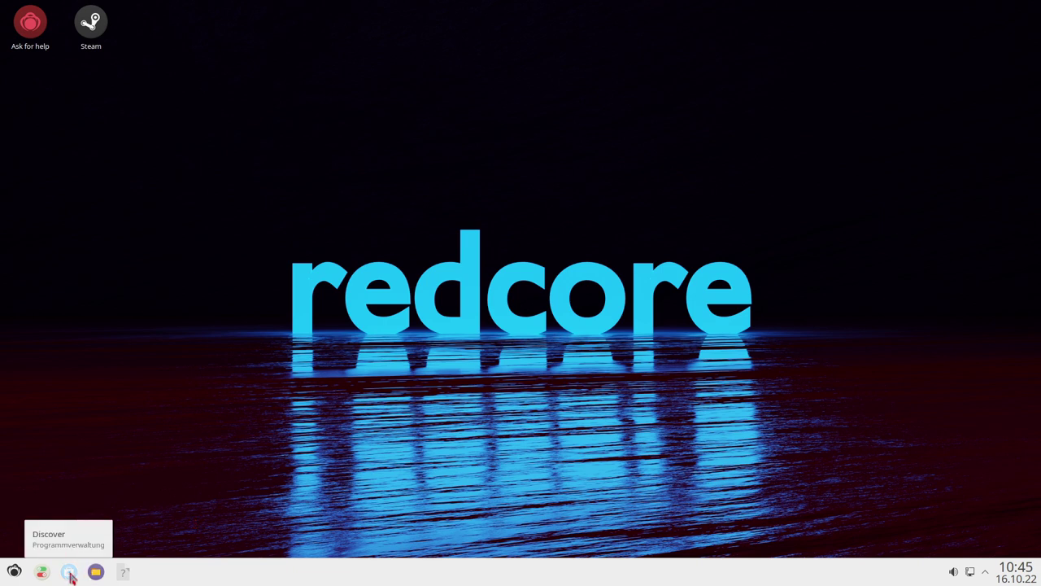
# Start Discover, add Flathub as a Flatpak source by authenticating with the root password, and look through the recommended applications
pyautogui.click(69, 571)
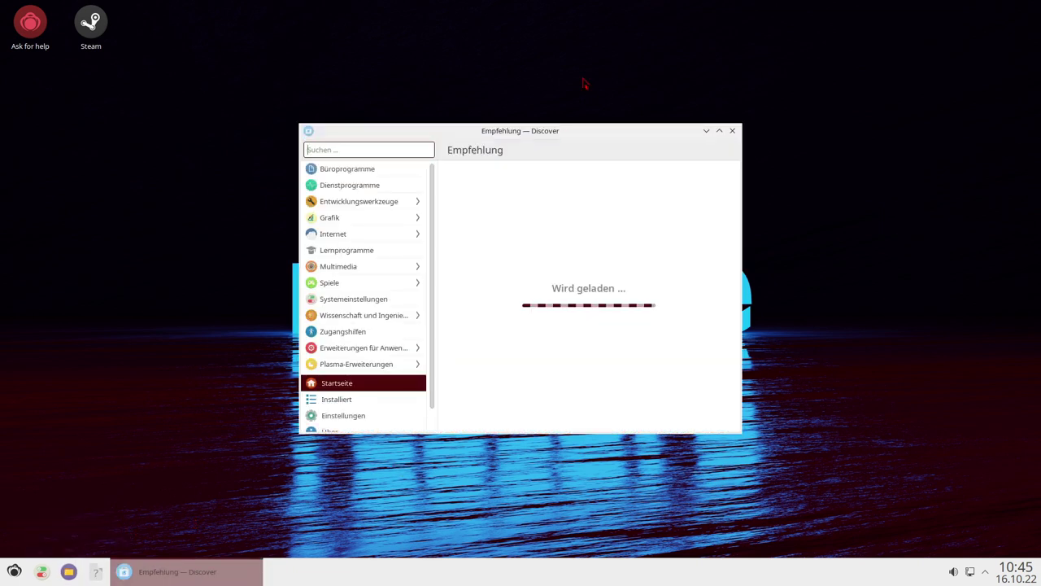
pyautogui.moveTo(562, 135); pyautogui.dragTo(523, 93)
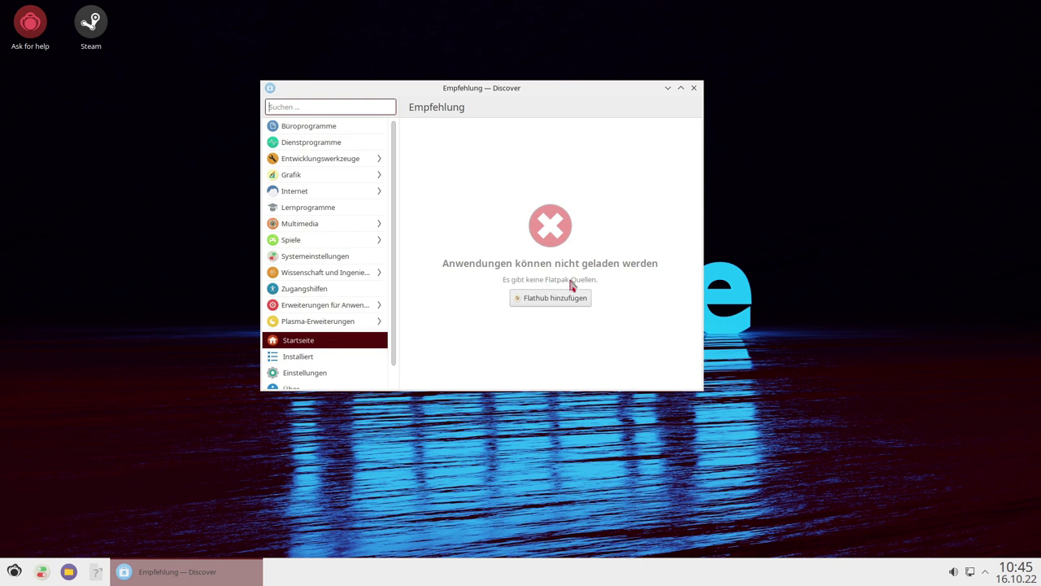
pyautogui.click(550, 298)
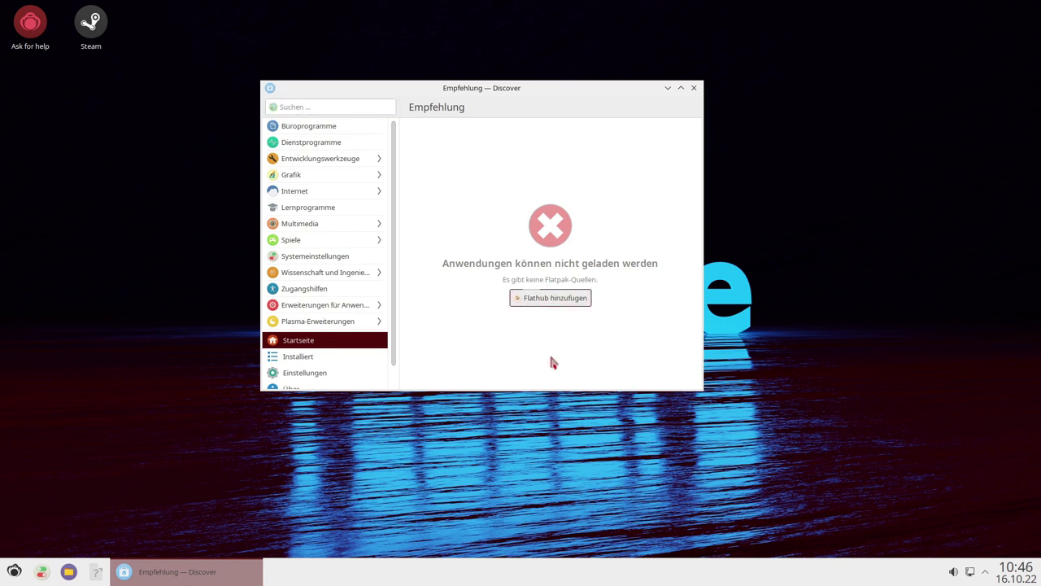
pyautogui.write('***')
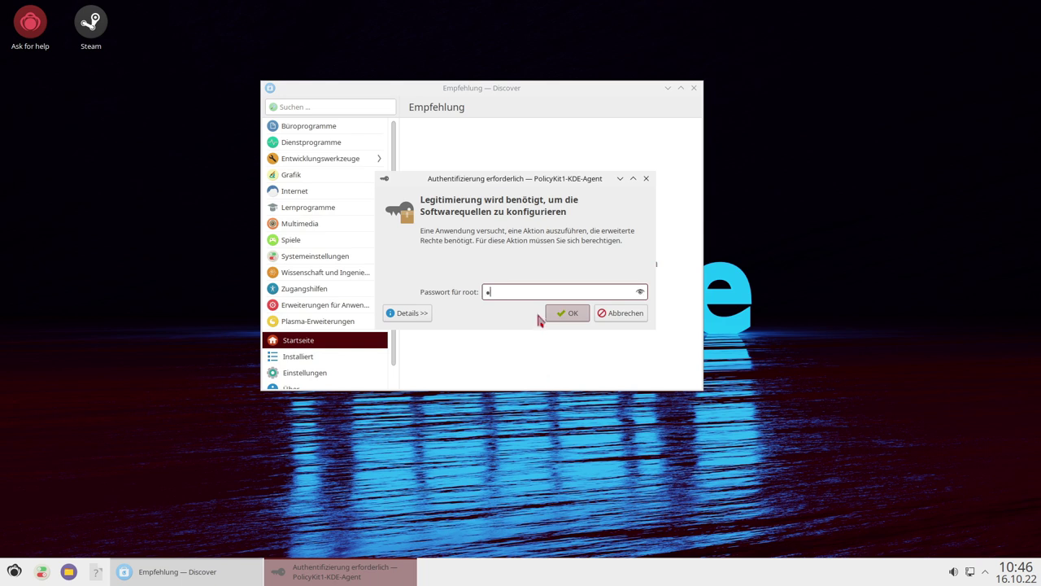
pyautogui.click(565, 313)
pyautogui.scroll(-5, 542, 296)
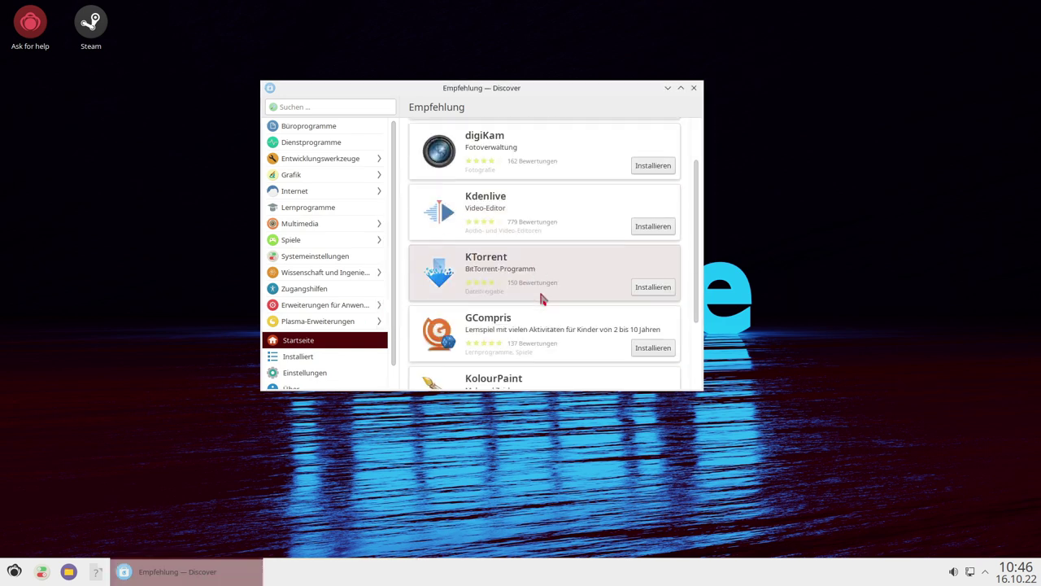
pyautogui.scroll(5, 558, 298)
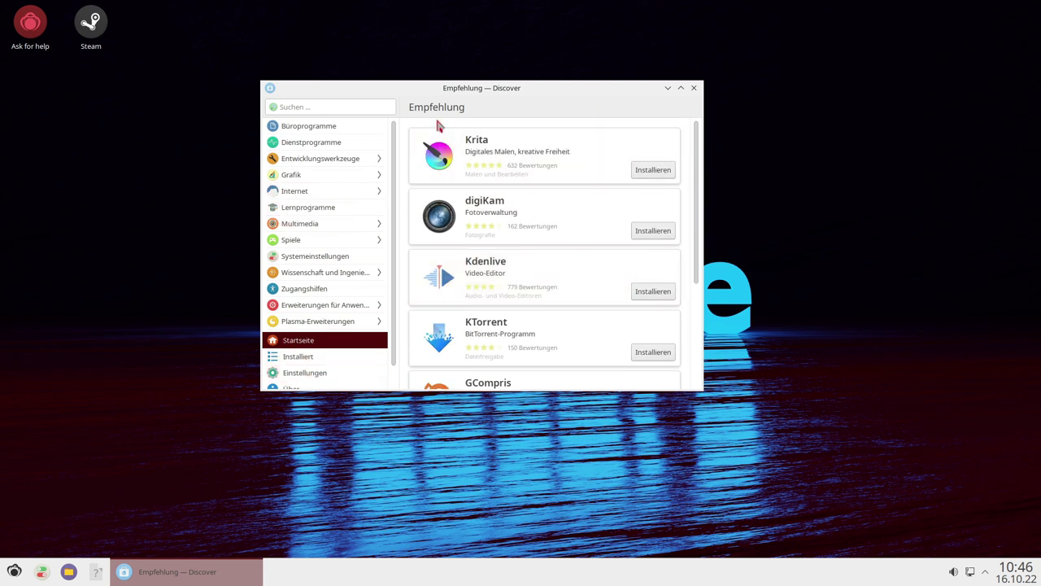
# Look through the recommended applications in Discover, search for "spotify" and open the Spotify entry
pyautogui.scroll(-3, 505, 180)
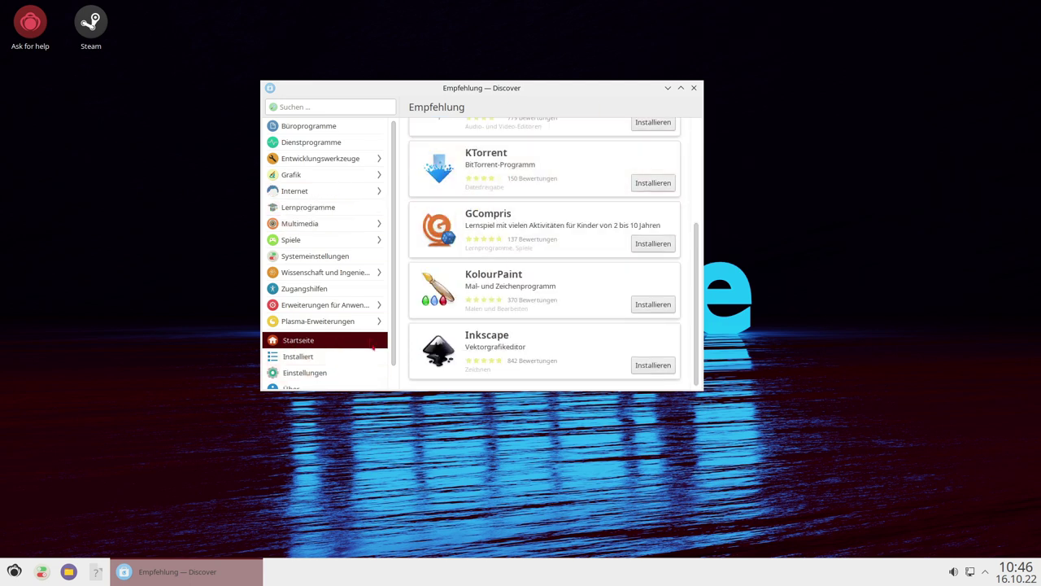
pyautogui.scroll(3, 575, 260)
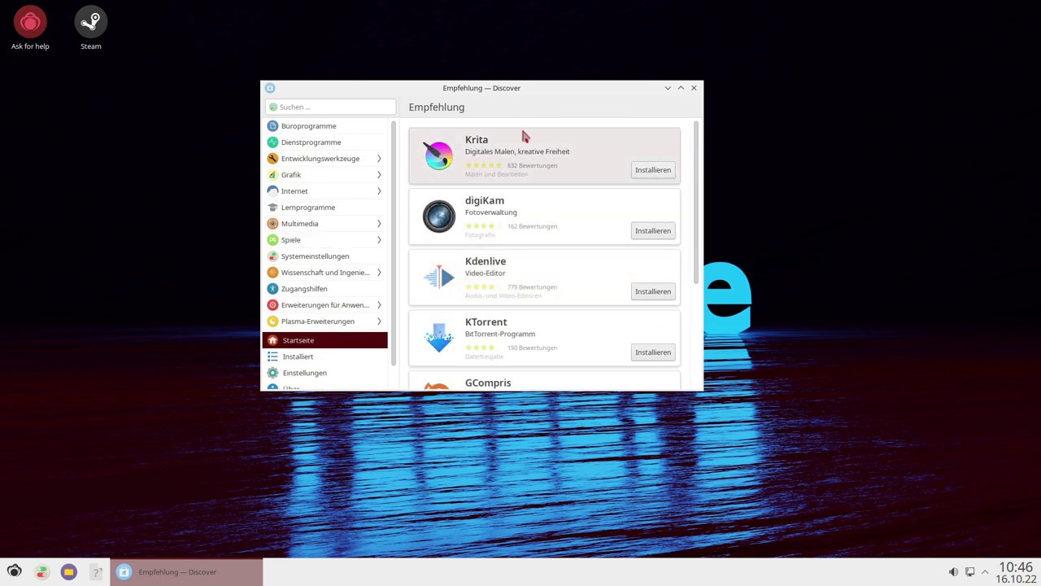
pyautogui.scroll(-2, 548, 244)
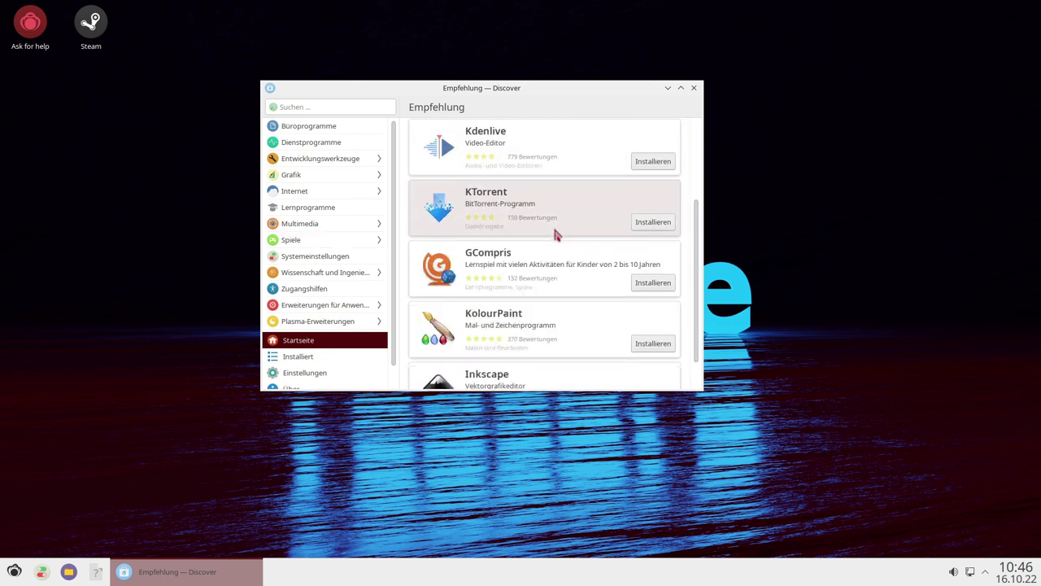
pyautogui.scroll(-1, 561, 244)
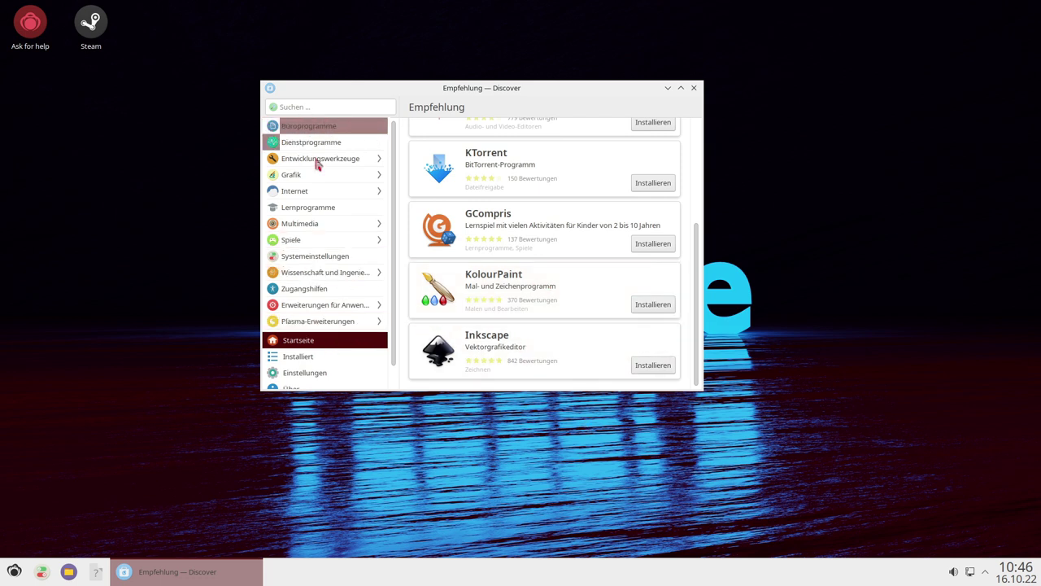
pyautogui.click(323, 106)
pyautogui.write('spotify')
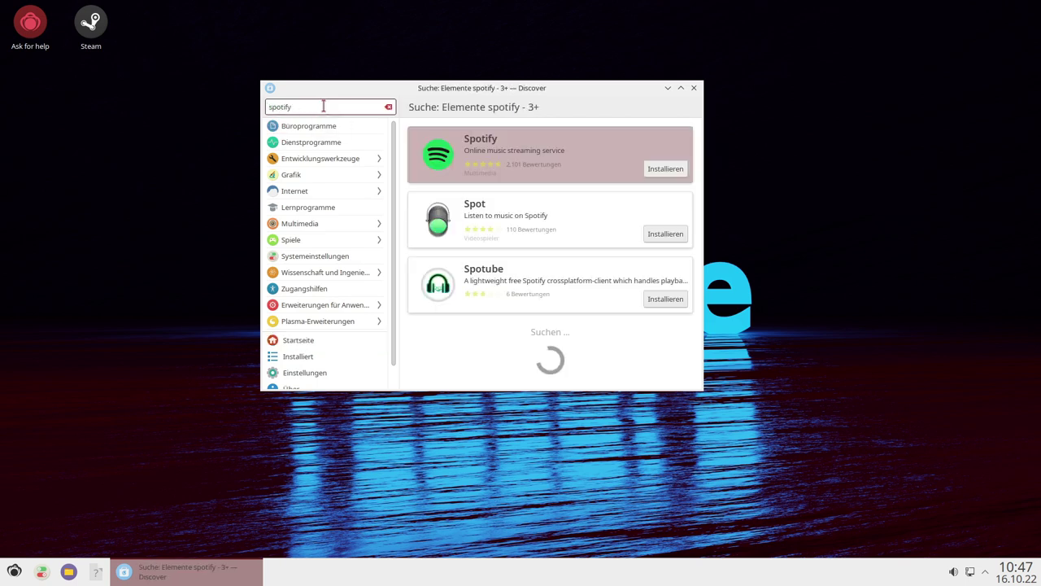
pyautogui.click(525, 162)
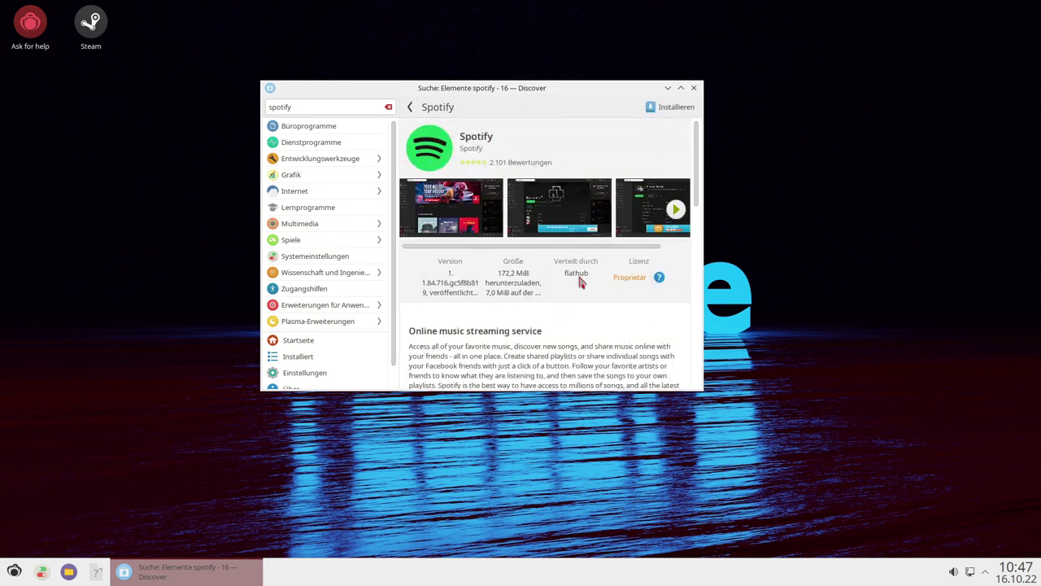
# Review the Spotify description, reviews and permissions in Discover, and install Spotify from Flathub
pyautogui.scroll(-4, 578, 284)
pyautogui.scroll(-5, 578, 277)
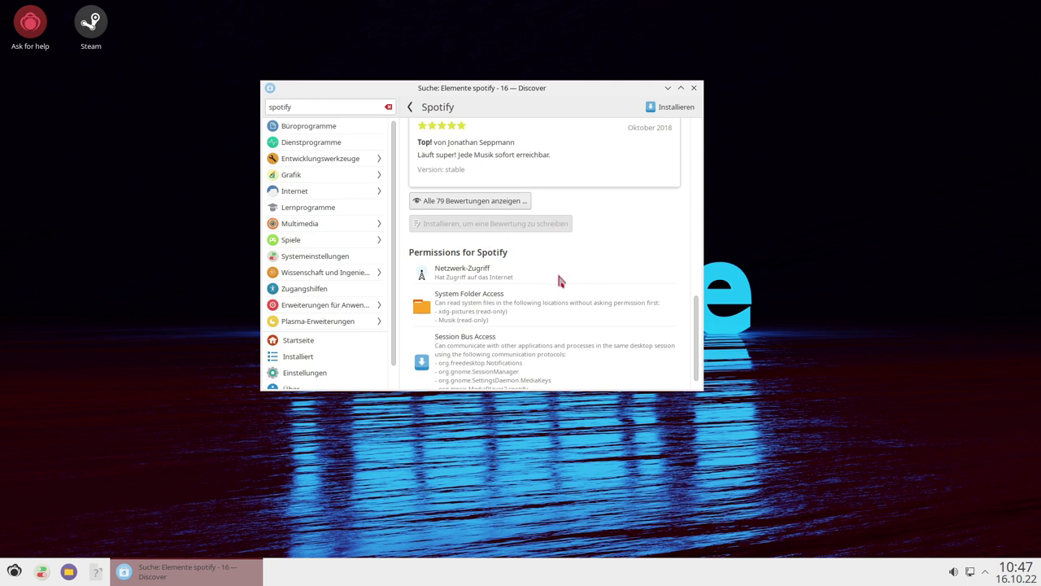
pyautogui.scroll(-1, 558, 282)
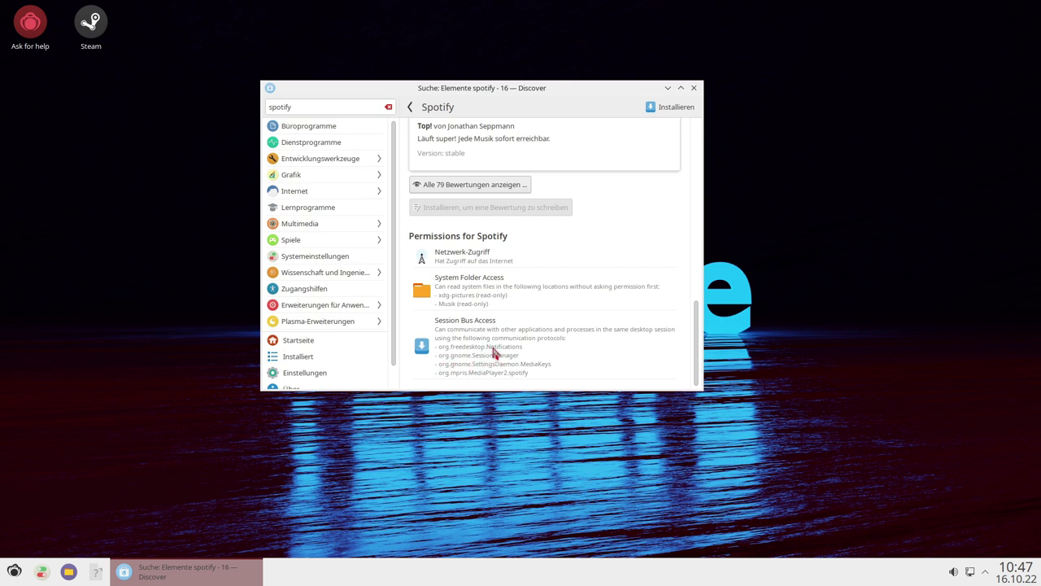
pyautogui.scroll(2, 494, 353)
pyautogui.scroll(10, 541, 321)
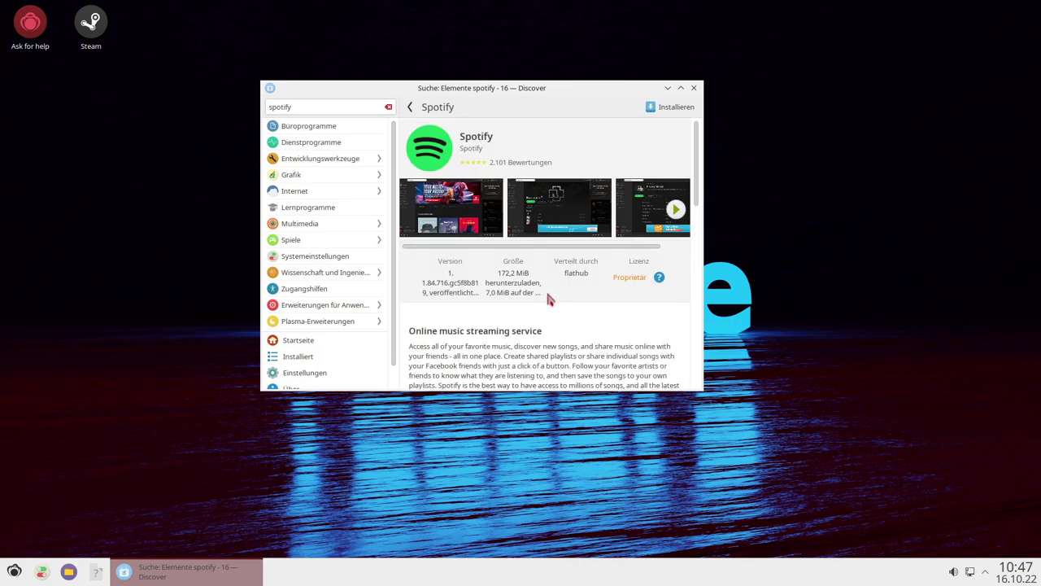
pyautogui.click(672, 113)
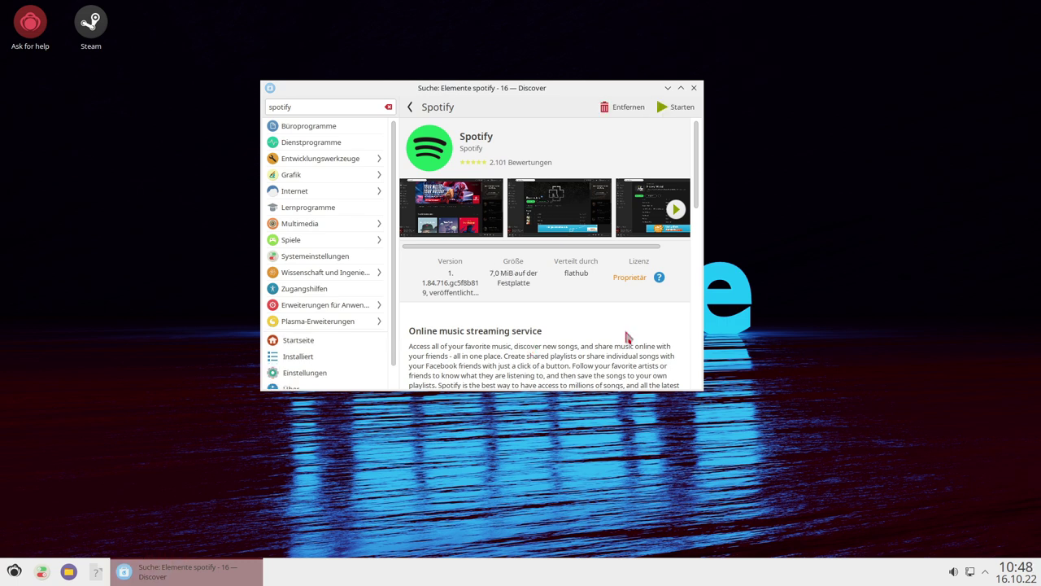
# Check the Multimedia and other application categories for the Spotify launcher
pyautogui.click(18, 574)
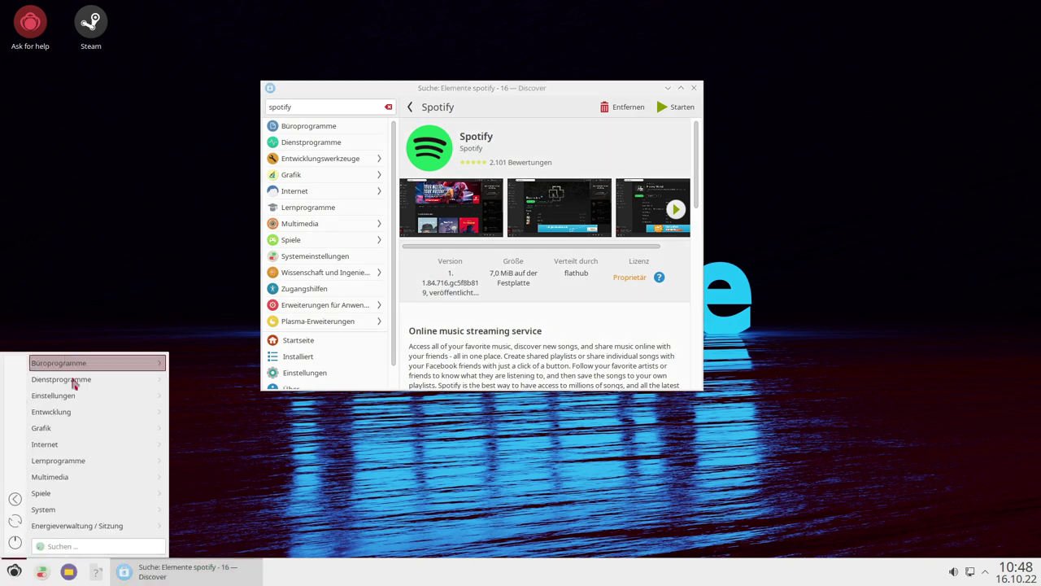
pyautogui.moveTo(79, 481)
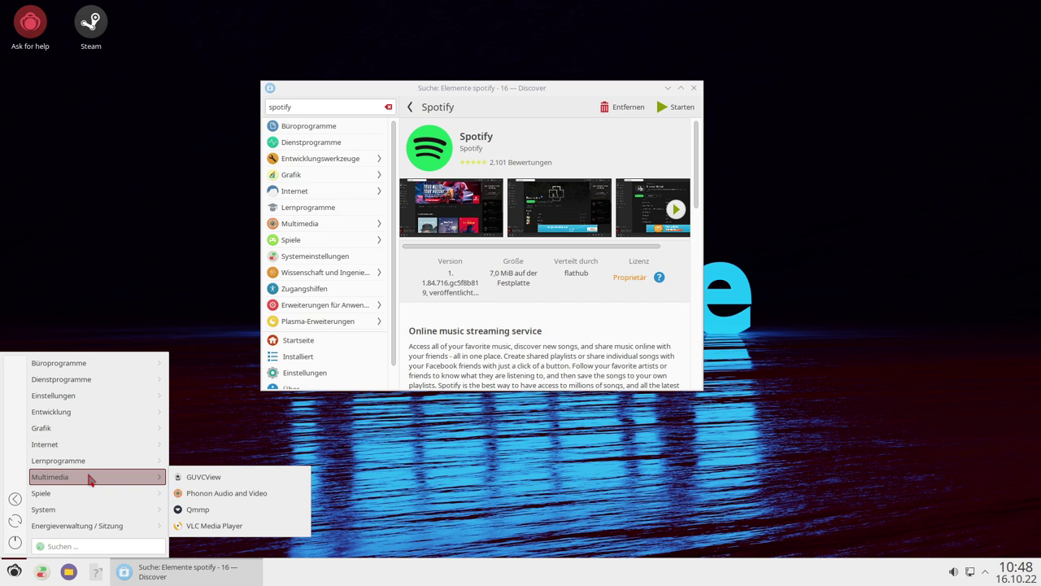
pyautogui.moveTo(81, 515)
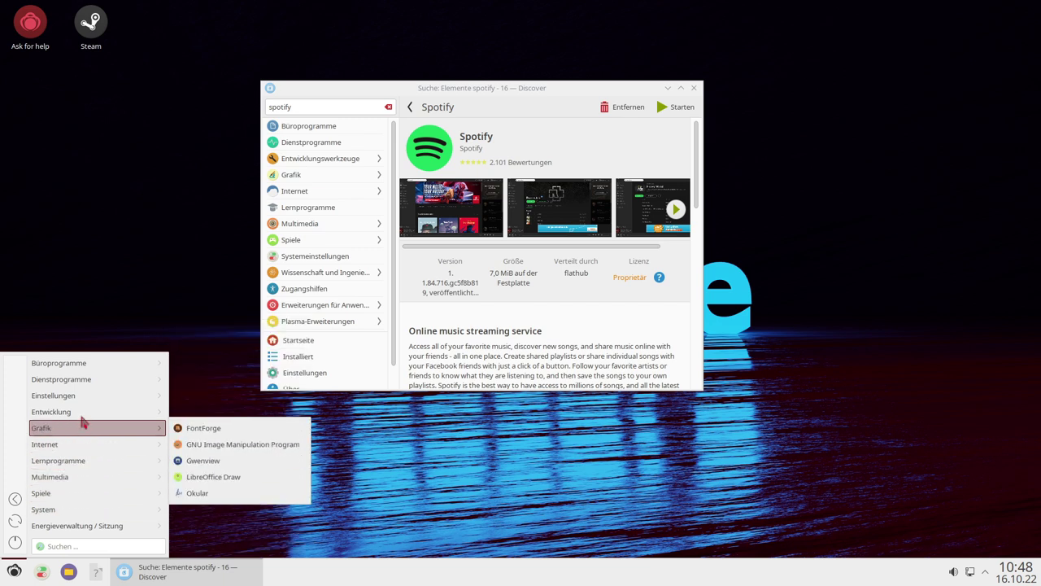
pyautogui.click(12, 574)
# Log out of the desktop session and log back in with the account password
pyautogui.click(11, 574)
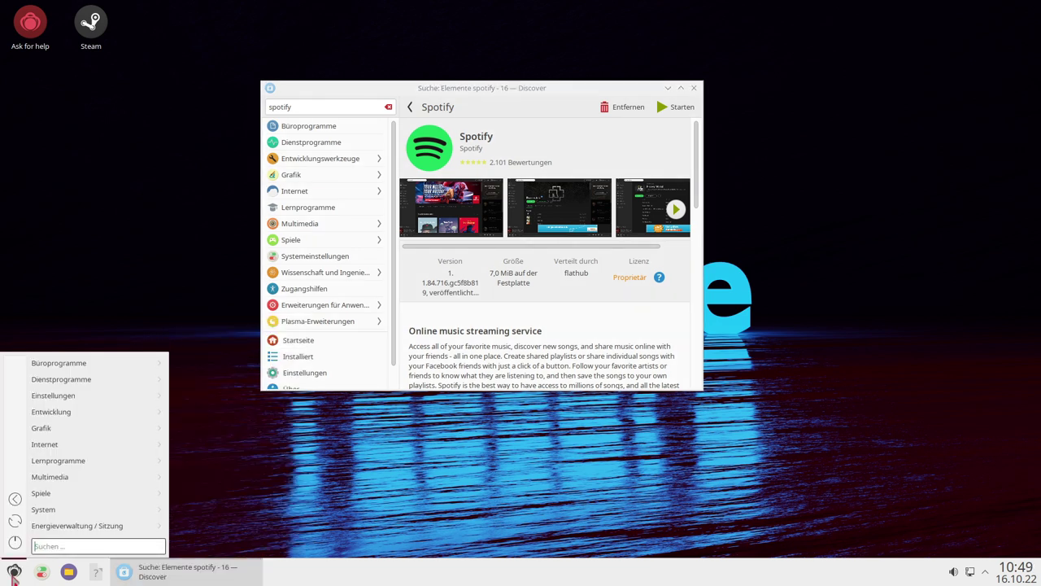
pyautogui.click(19, 506)
pyautogui.click(490, 418)
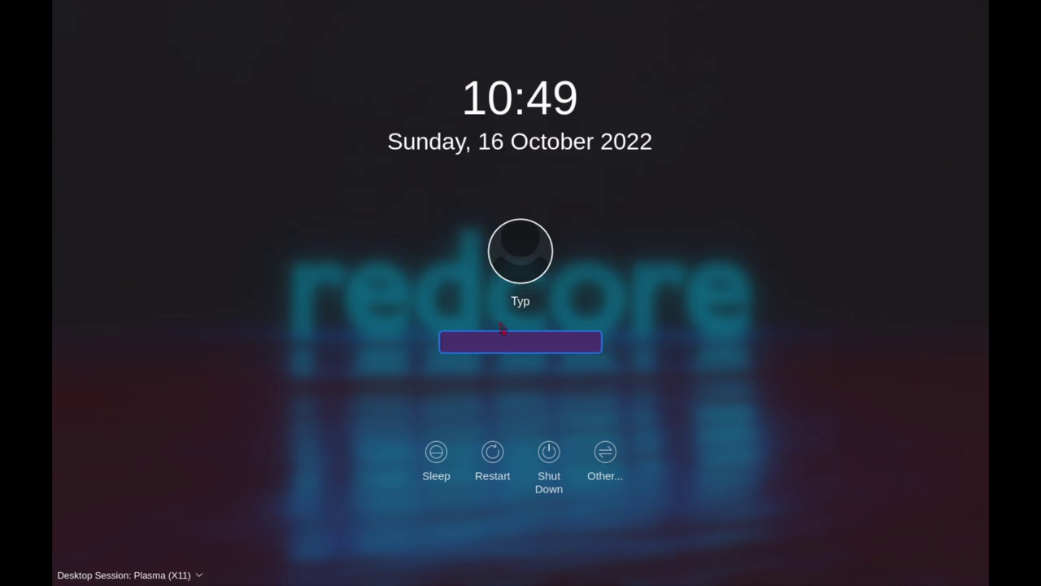
pyautogui.write('•••')
pyautogui.press('Return')
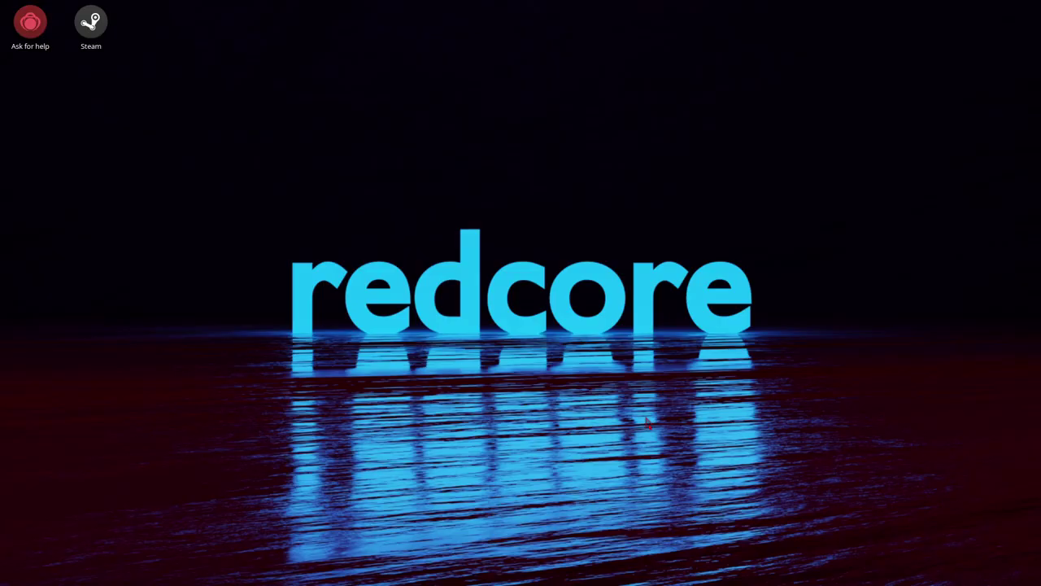
# Start Spotify from the Multimedia applications, bring up its login form and close it
pyautogui.click(14, 571)
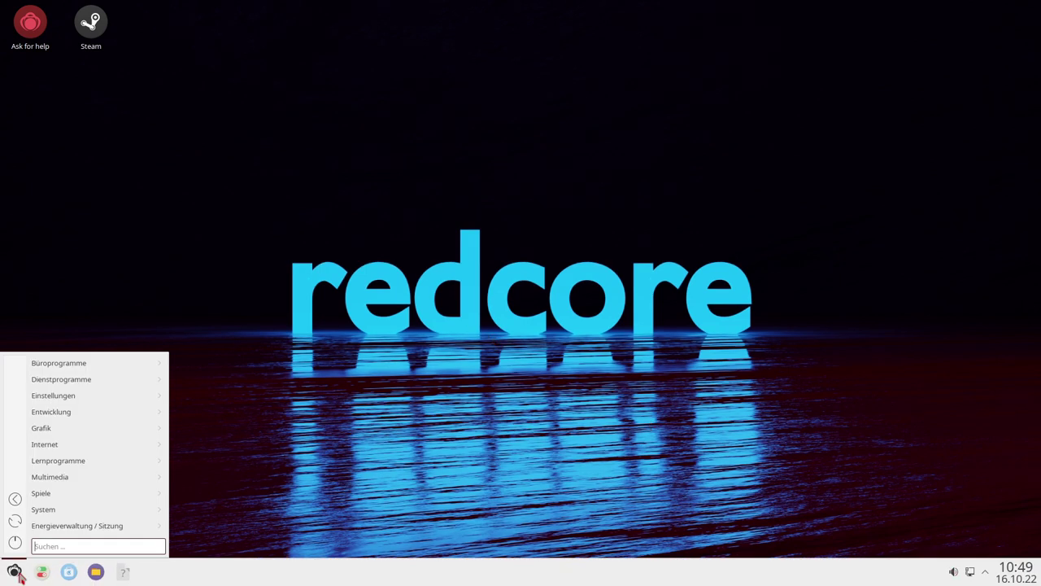
pyautogui.moveTo(63, 485)
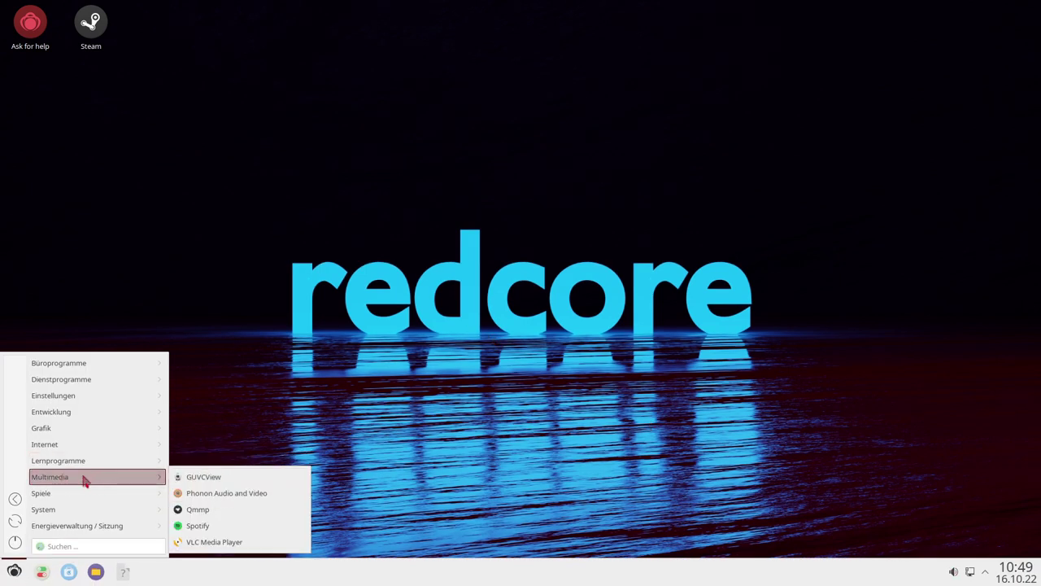
pyautogui.click(193, 526)
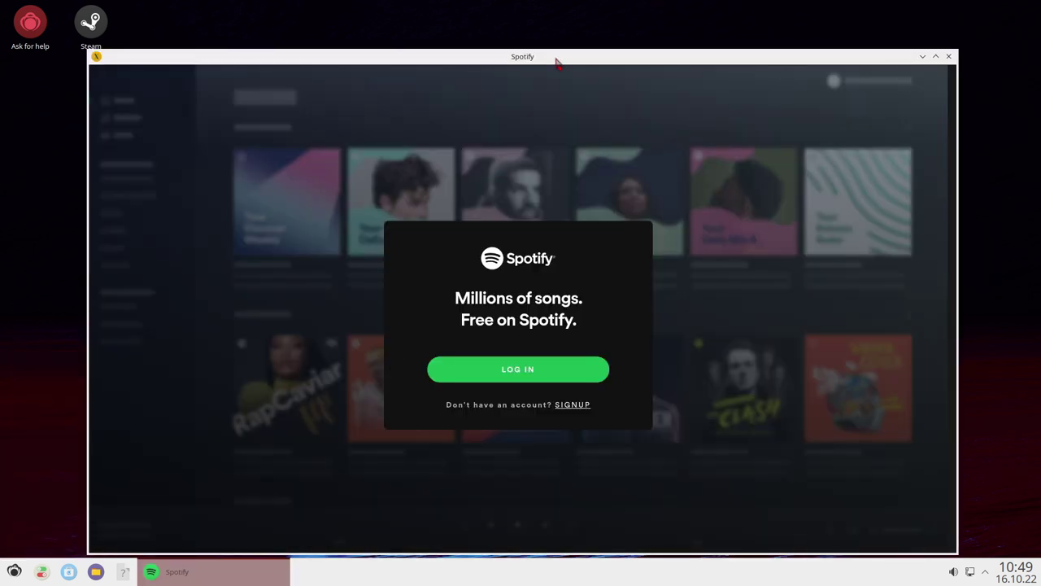
pyautogui.moveTo(558, 63); pyautogui.dragTo(570, 36)
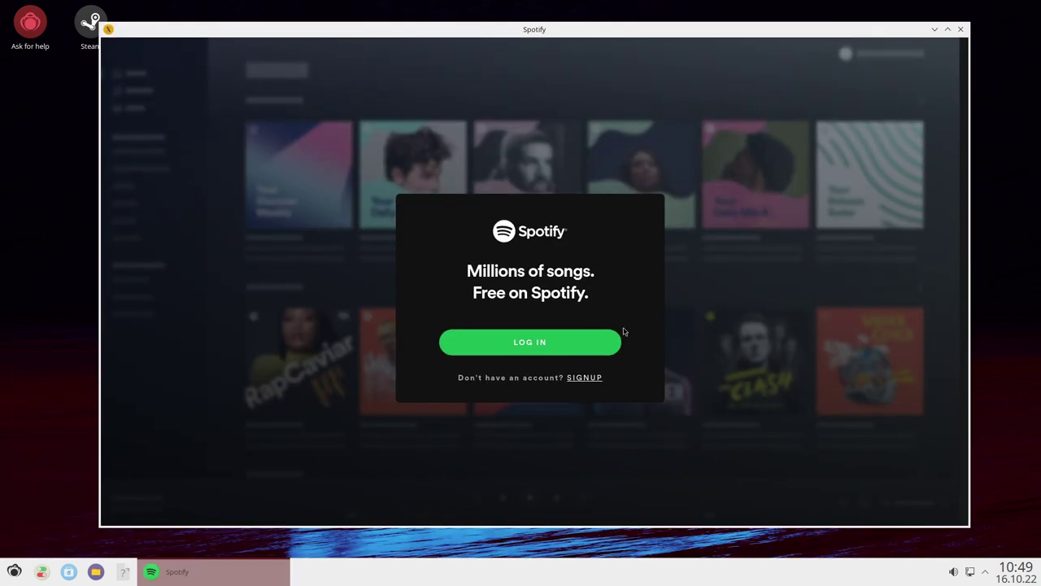
pyautogui.click(551, 347)
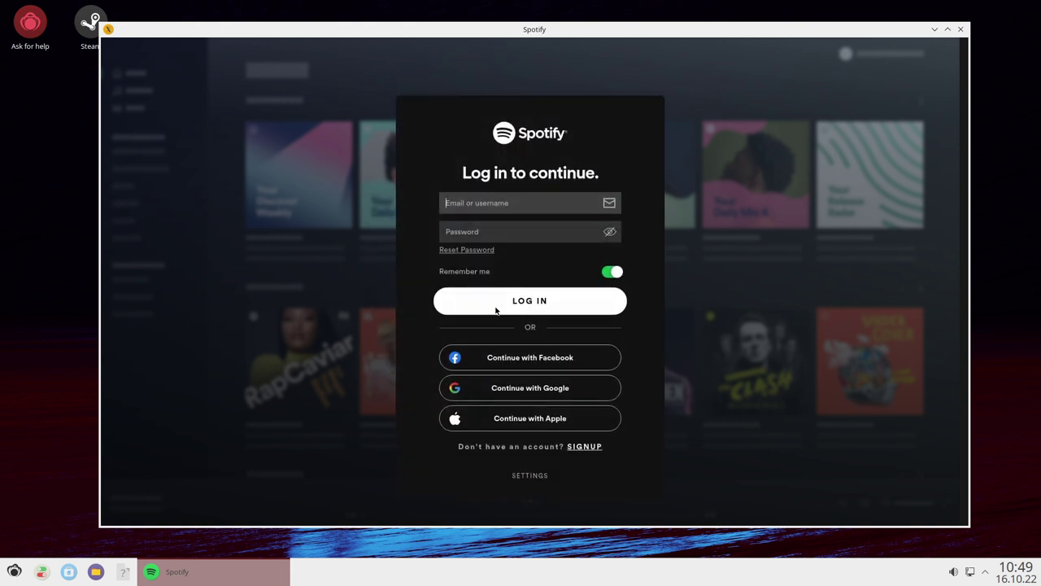
pyautogui.moveTo(876, 34); pyautogui.dragTo(868, 34)
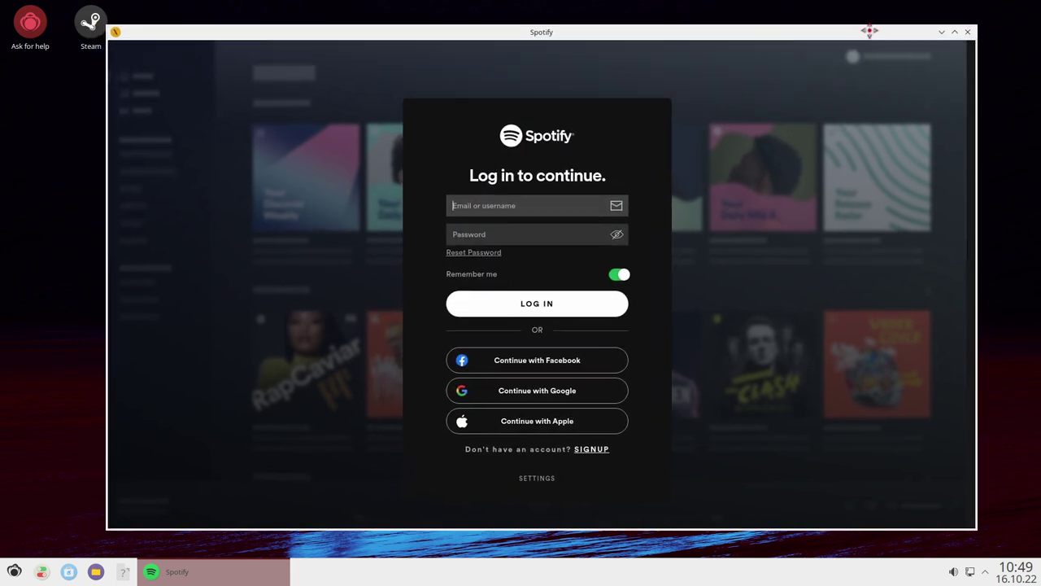
pyautogui.click(967, 32)
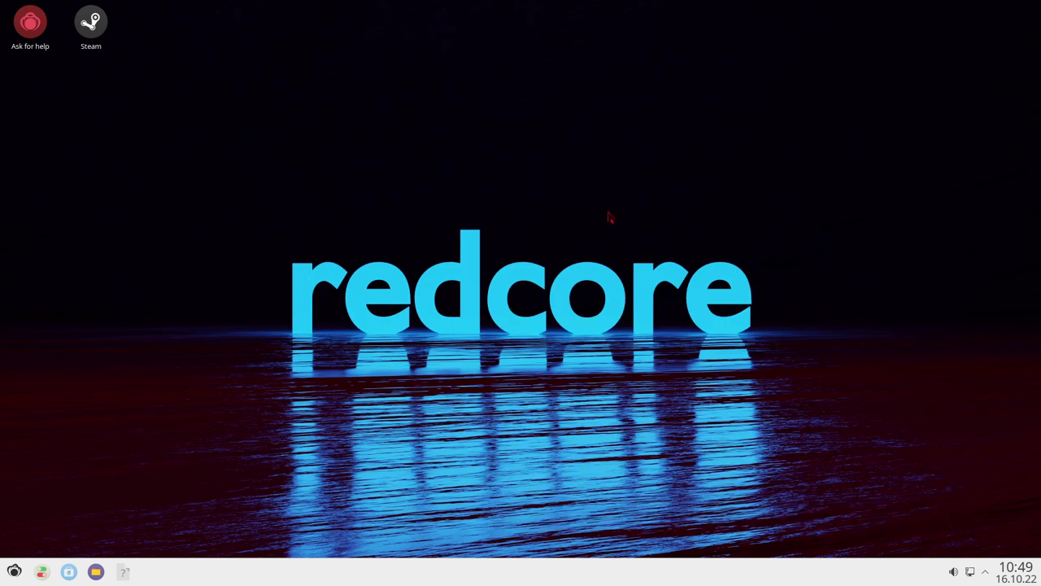
# Start Discover, maximize its window and browse the Büroprogramme category
pyautogui.click(70, 573)
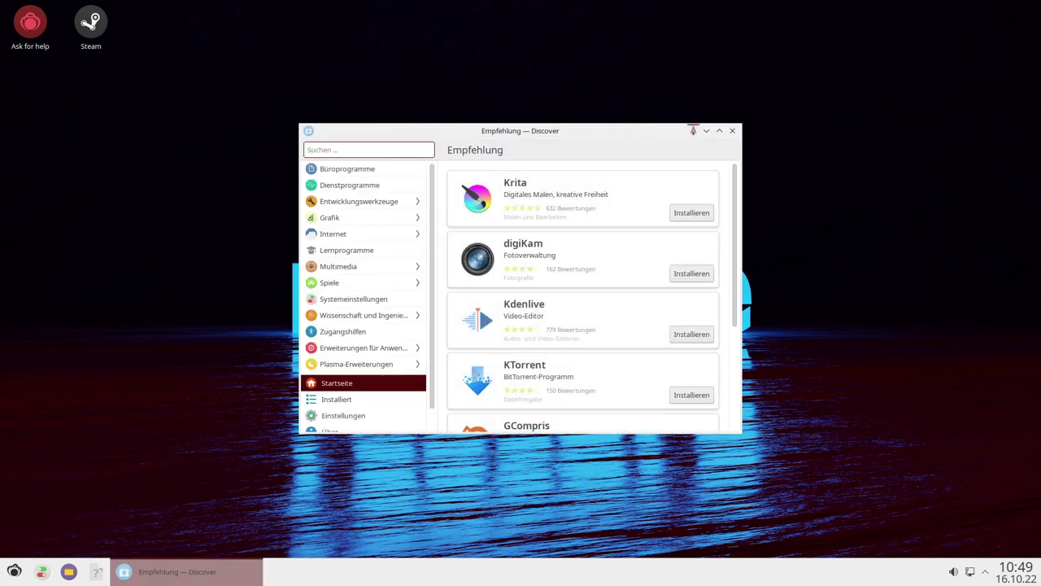
pyautogui.click(719, 130)
pyautogui.click(57, 45)
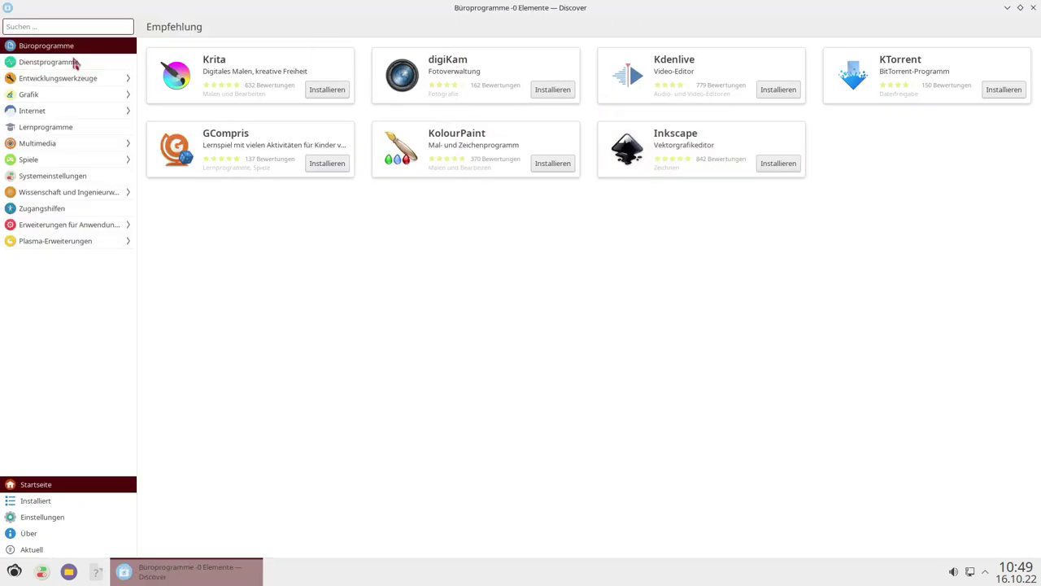
pyautogui.scroll(-2, 383, 396)
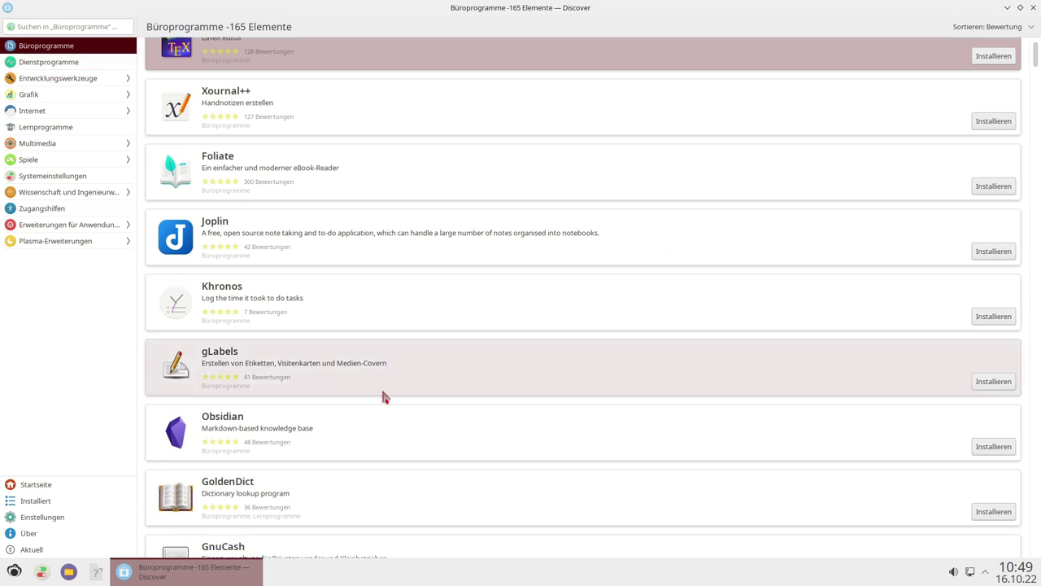
# Check the sorting options, view the Flatpak and firmware sources in Discover's Einstellungen, and close Discover
pyautogui.click(992, 29)
pyautogui.click(993, 29)
pyautogui.click(59, 517)
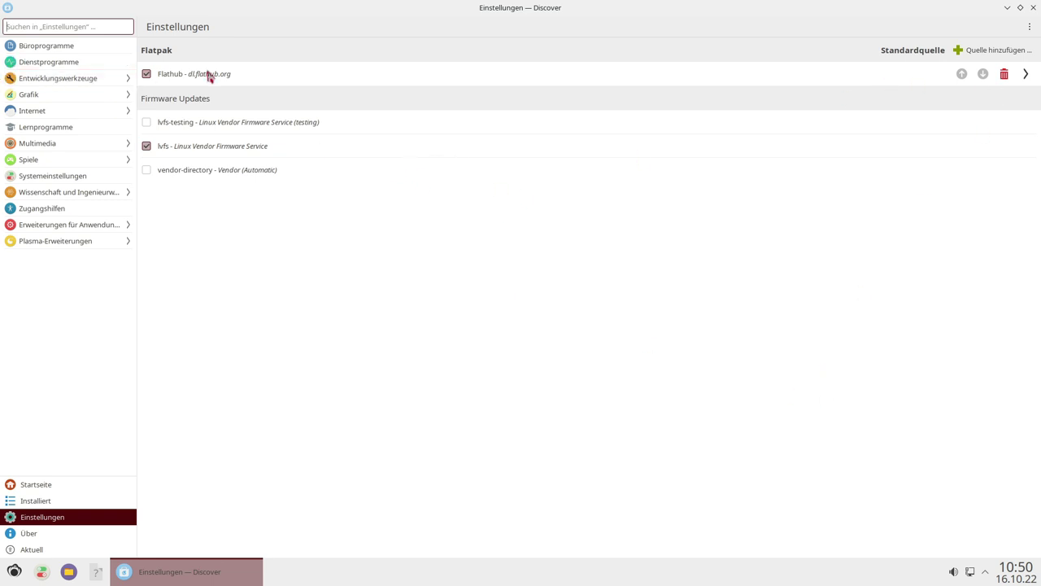
pyautogui.hotkey('alt', 'F4')
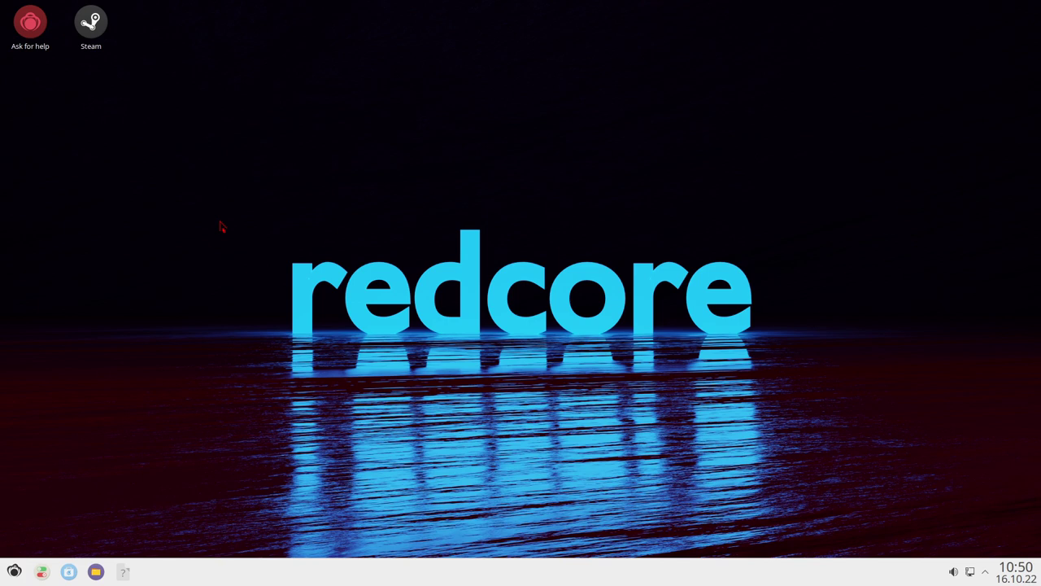
# Open the desktop and wallpaper settings and view the available wallpapers
pyautogui.rightClick(539, 239)
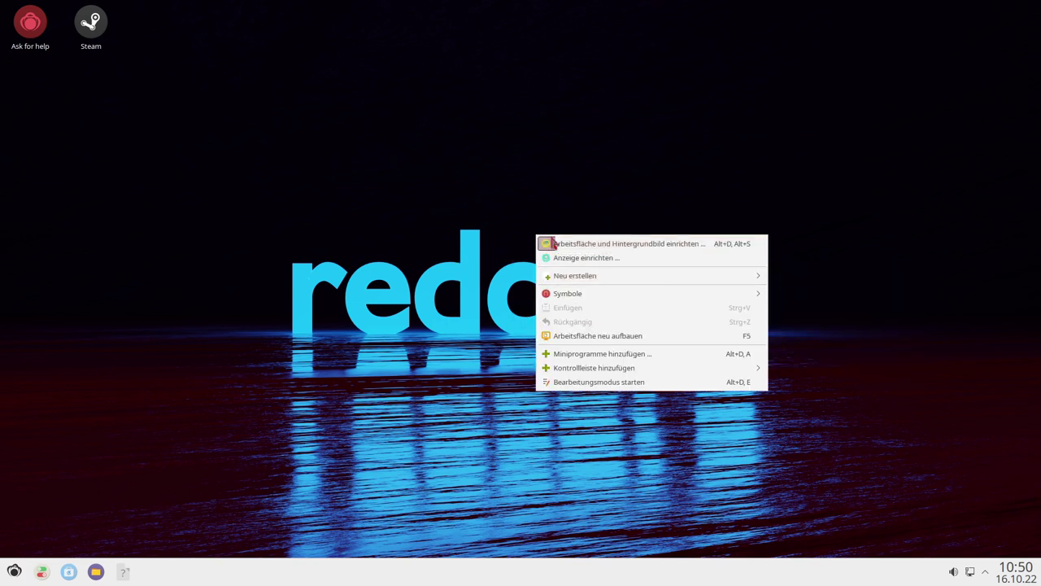
pyautogui.click(382, 288)
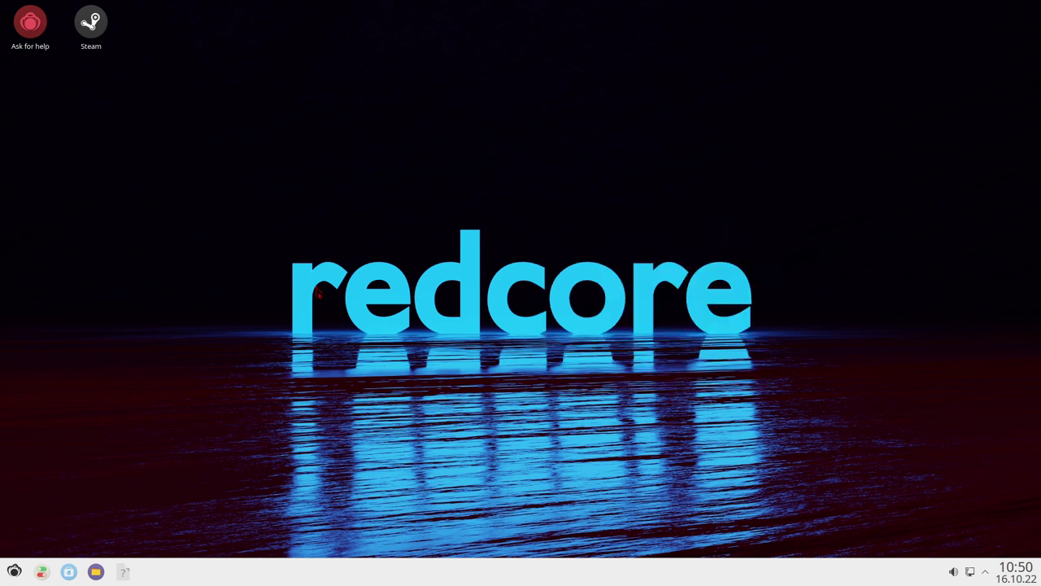
pyautogui.rightClick(500, 221)
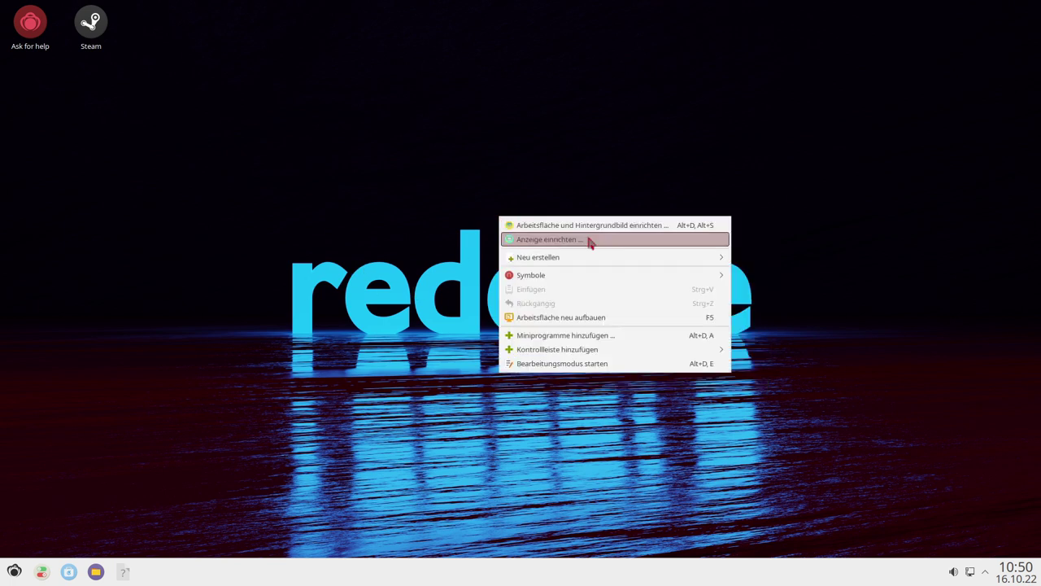
pyautogui.click(600, 229)
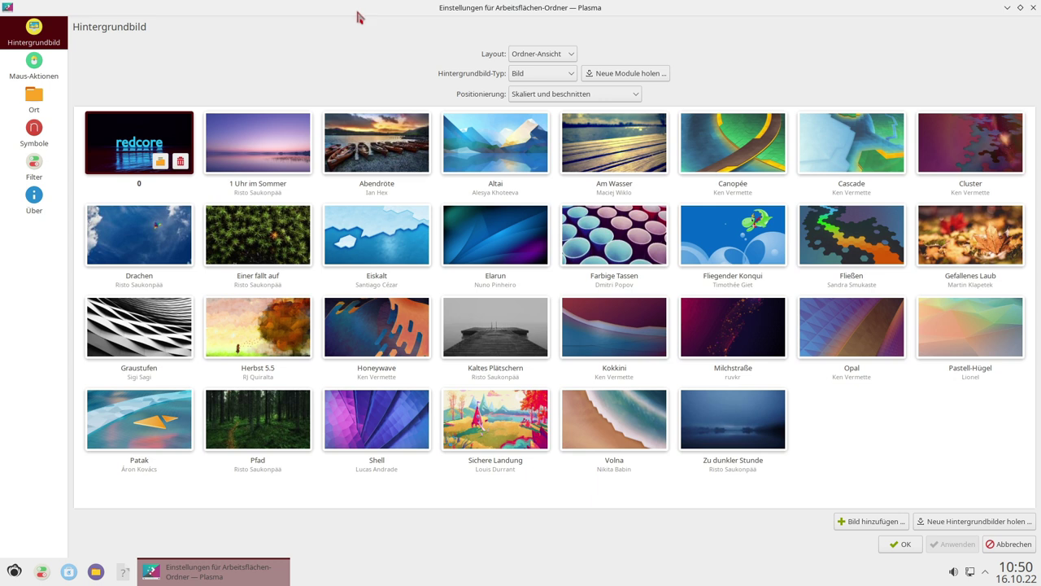
# View the Bilder folder in the dialog for adding a wallpaper image and cancel it
pyautogui.click(864, 525)
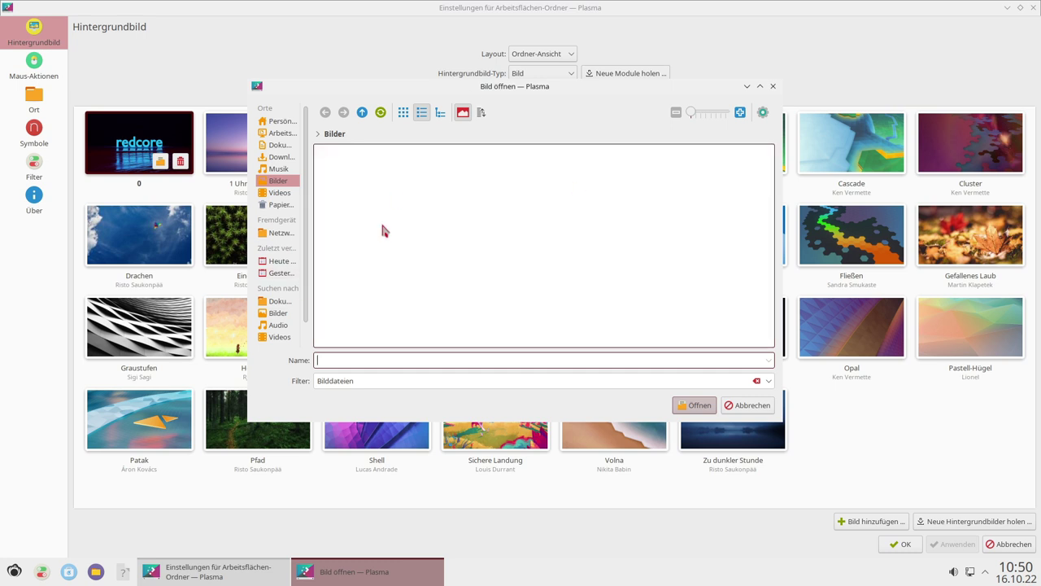
pyautogui.click(431, 204)
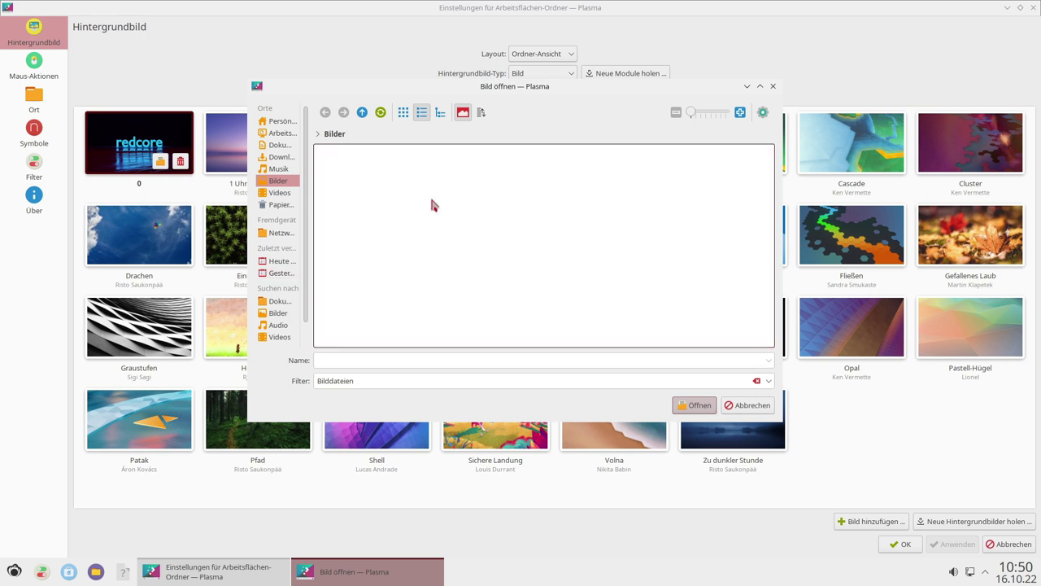
pyautogui.click(747, 405)
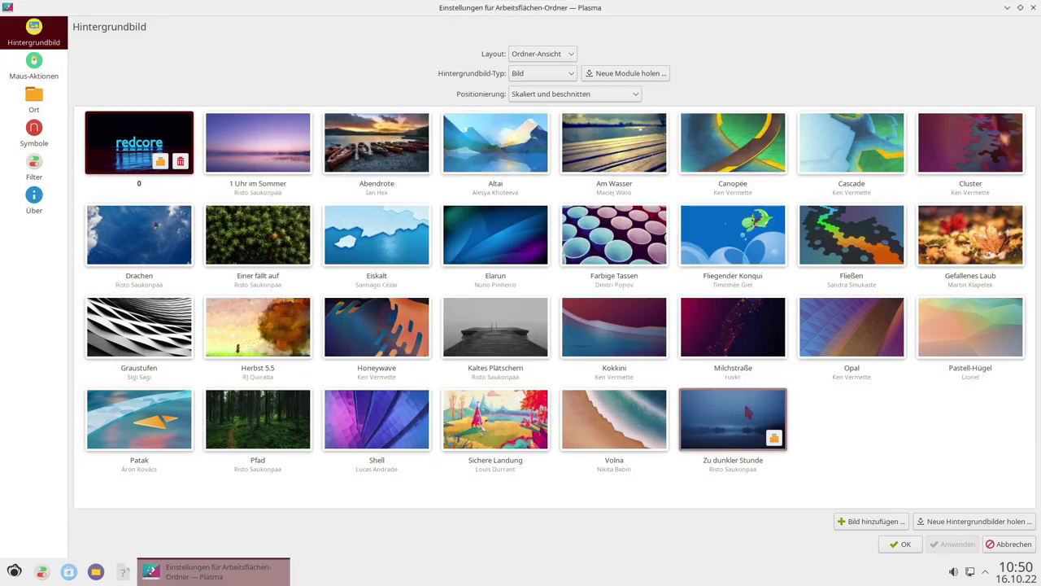
# Open the online wallpaper download dialog, maximize it and browse the offered wallpapers across all categories
pyautogui.click(943, 521)
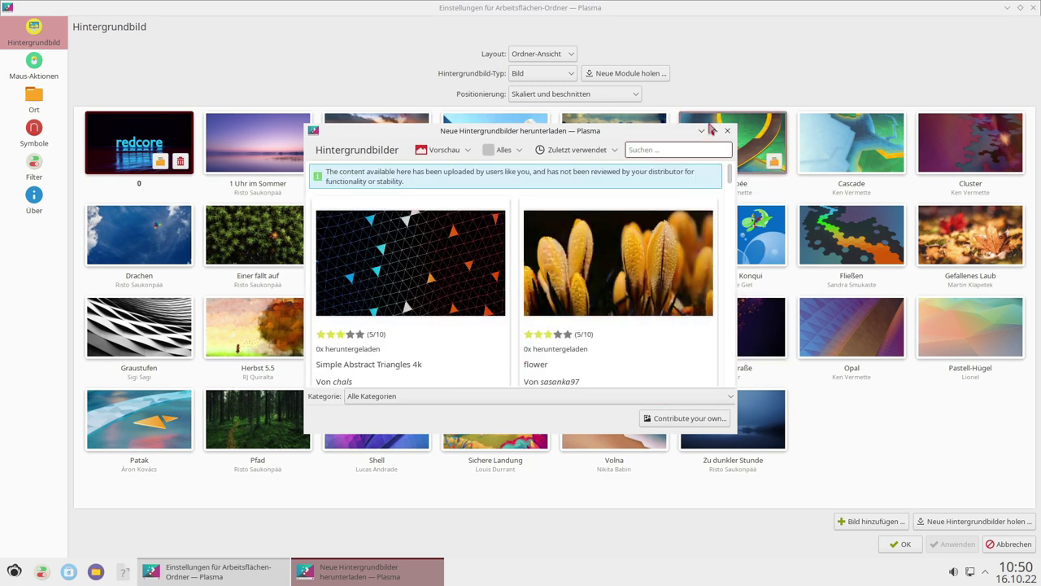
pyautogui.click(715, 132)
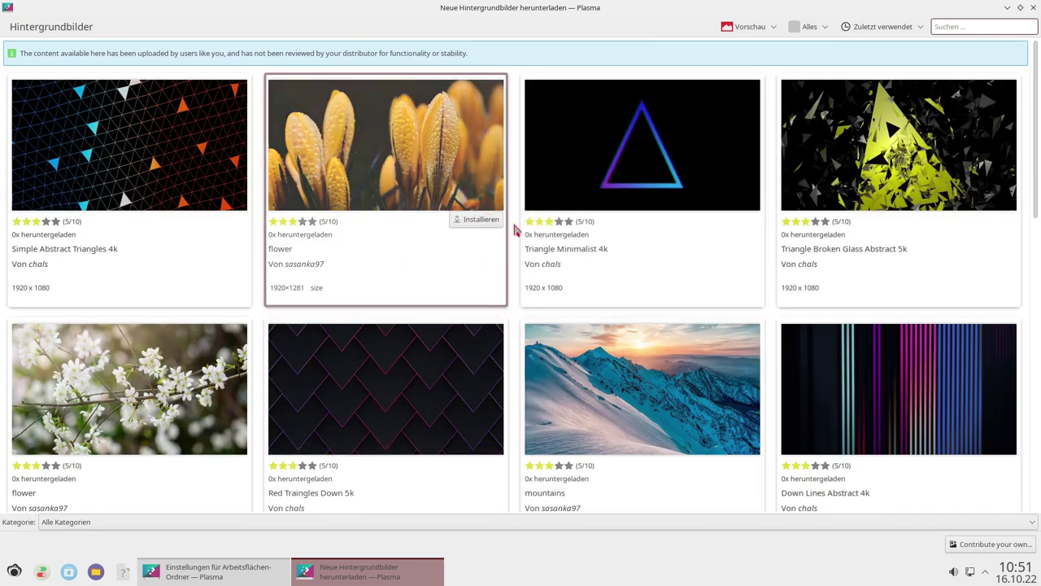
pyautogui.scroll(-3, 513, 228)
pyautogui.scroll(-3, 513, 230)
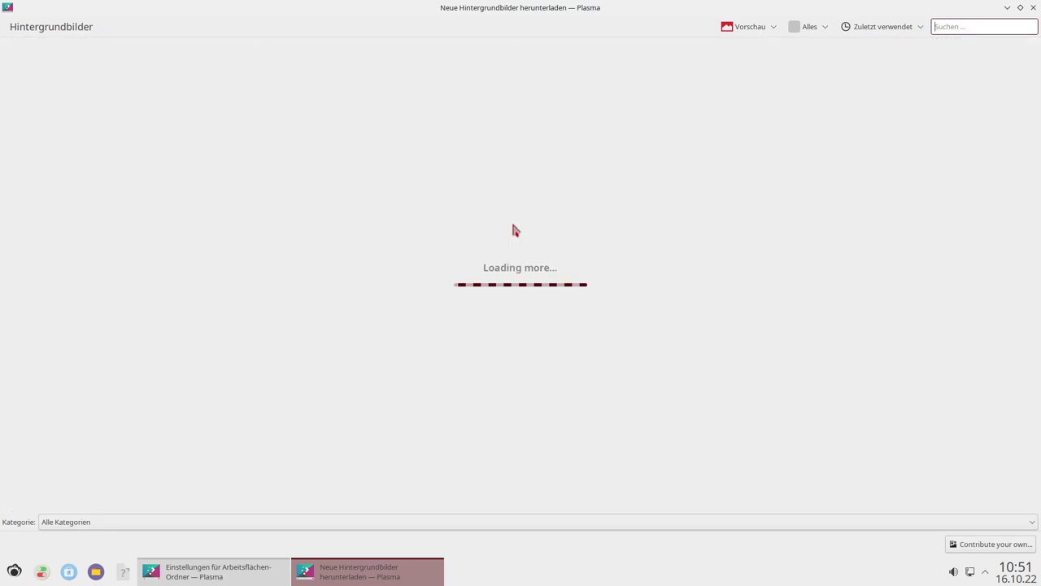
pyautogui.scroll(-6, 536, 235)
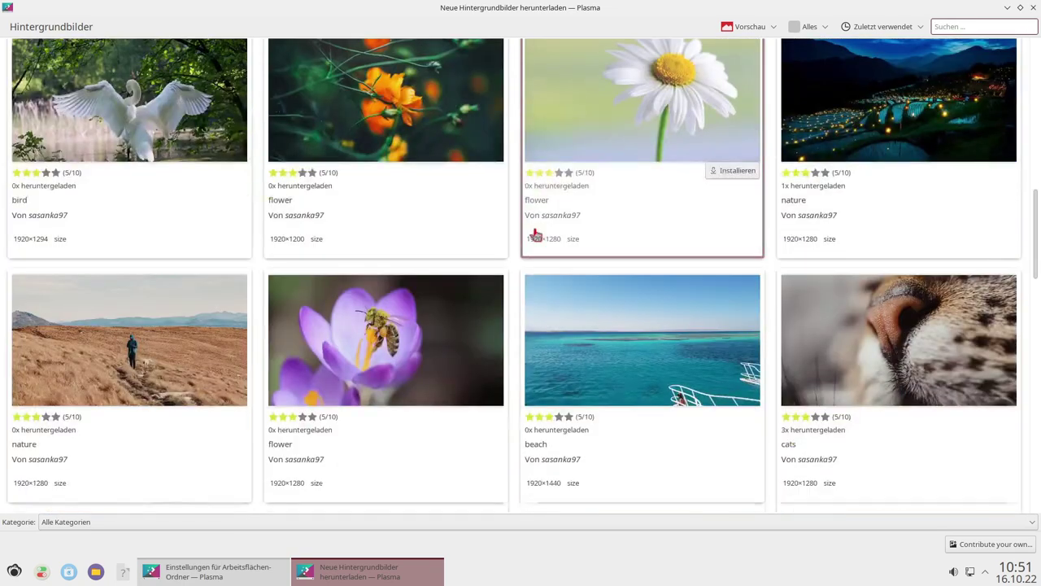
pyautogui.scroll(-5, 536, 235)
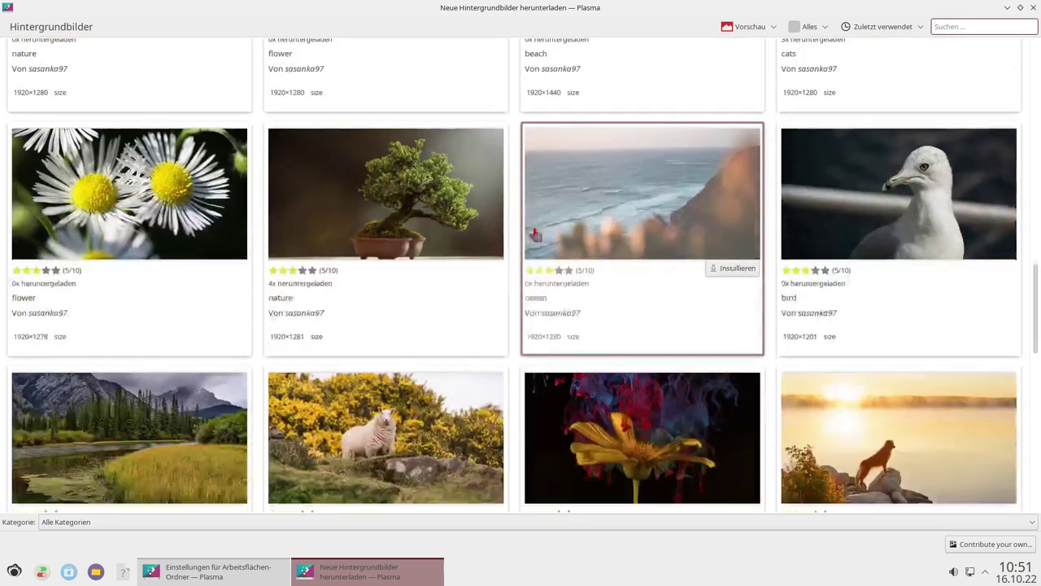
pyautogui.scroll(-2, 536, 235)
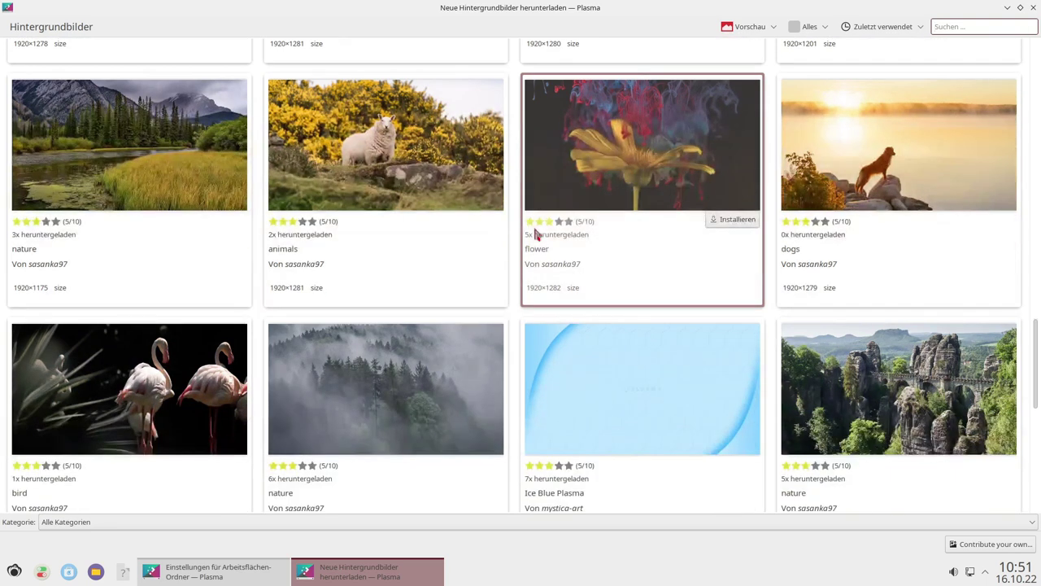
pyautogui.scroll(-2, 534, 234)
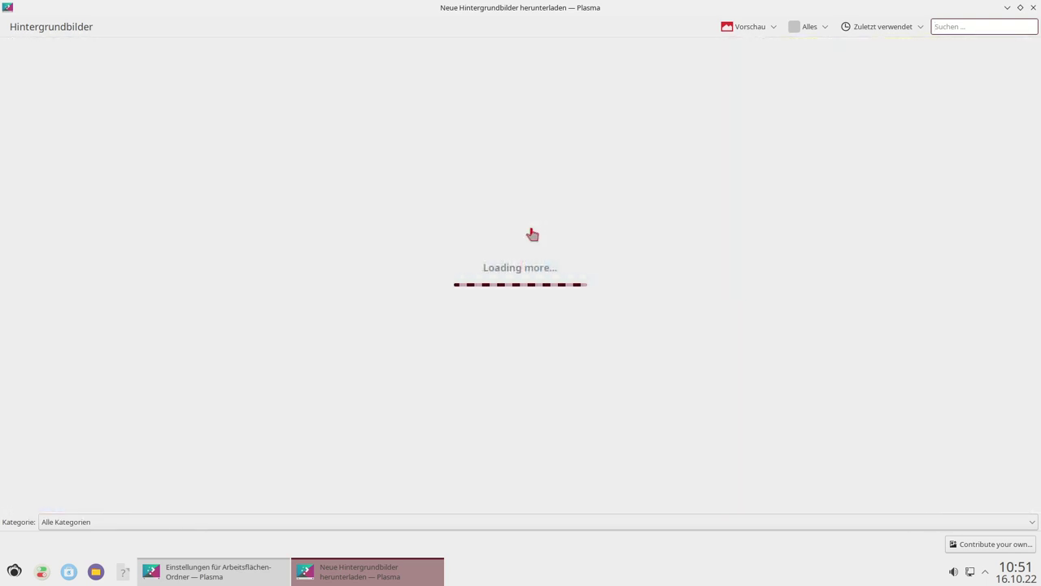
pyautogui.scroll(-5, 452, 232)
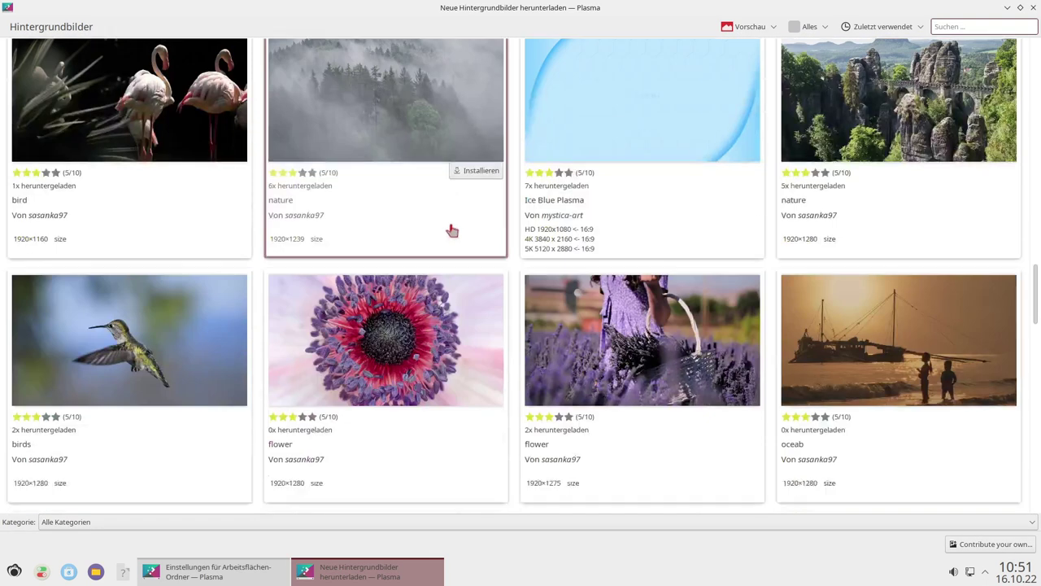
pyautogui.scroll(-2, 450, 227)
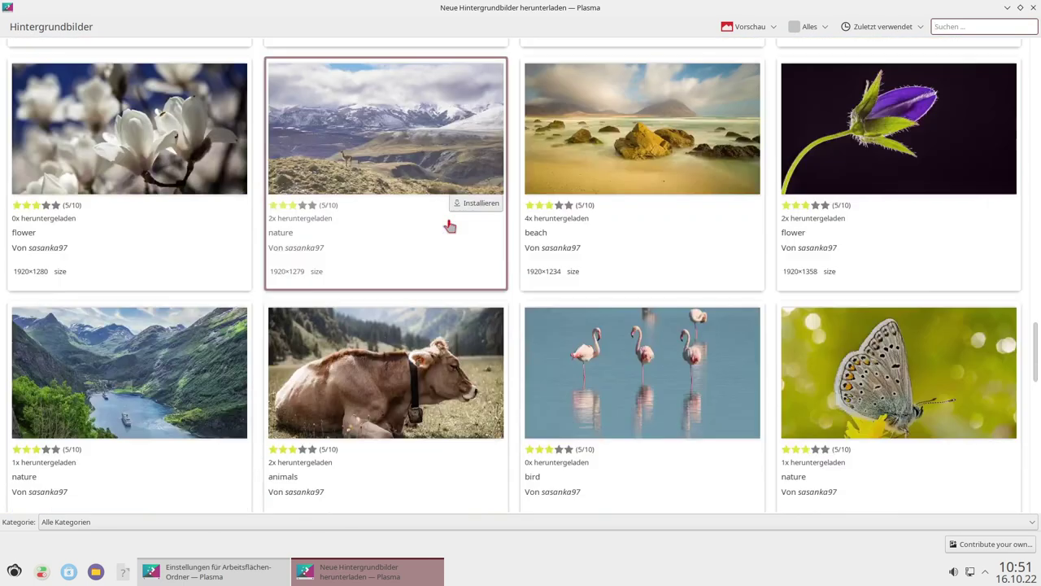
pyautogui.scroll(-6, 450, 227)
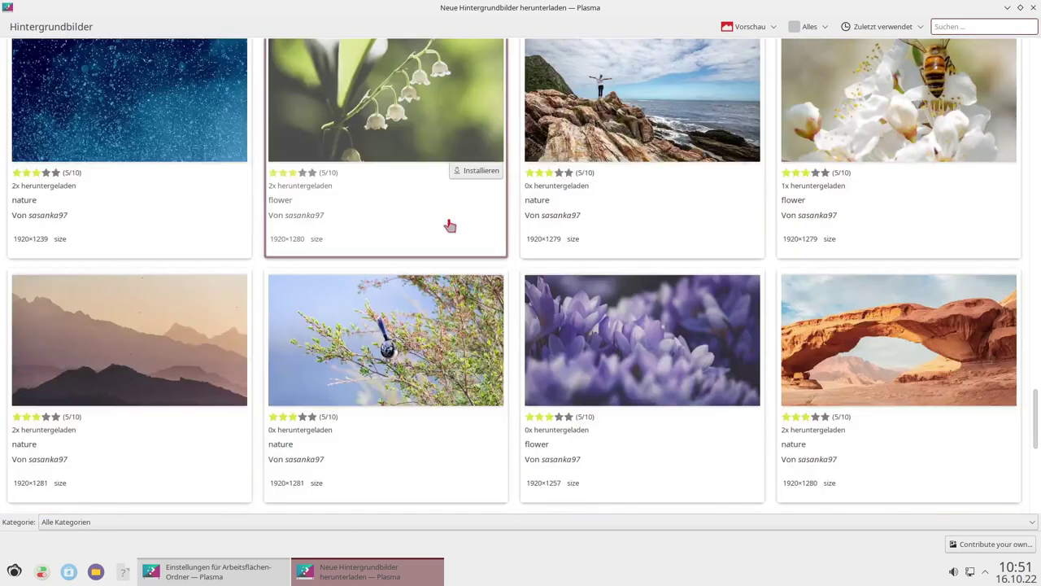
# Filter the wallpapers to the Wallpapers Linux/Tux category and install HD-Red-Linux-hexagon.png from the Red Linux hexagon entry
pyautogui.click(166, 521)
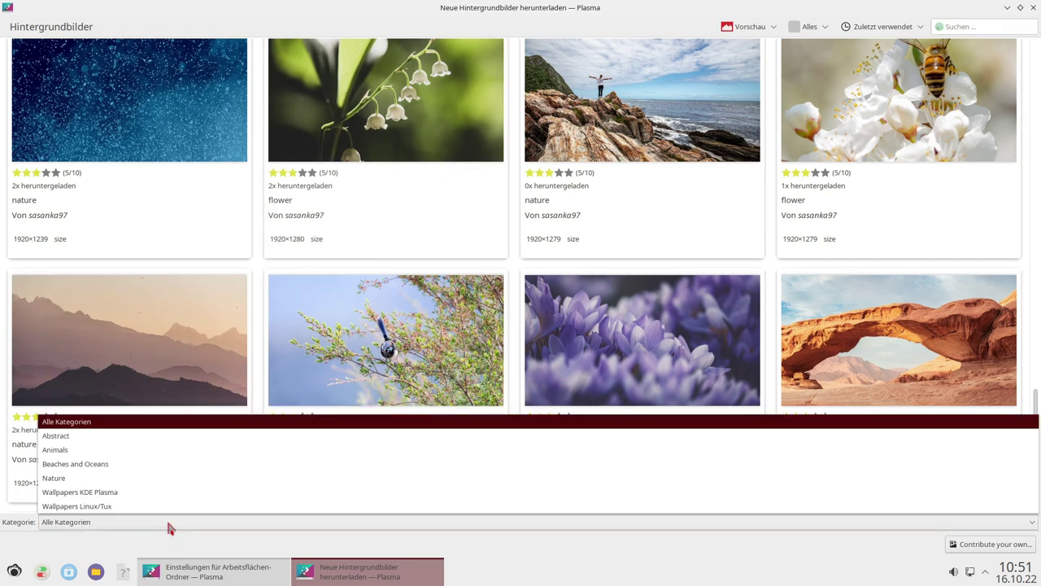
pyautogui.click(120, 506)
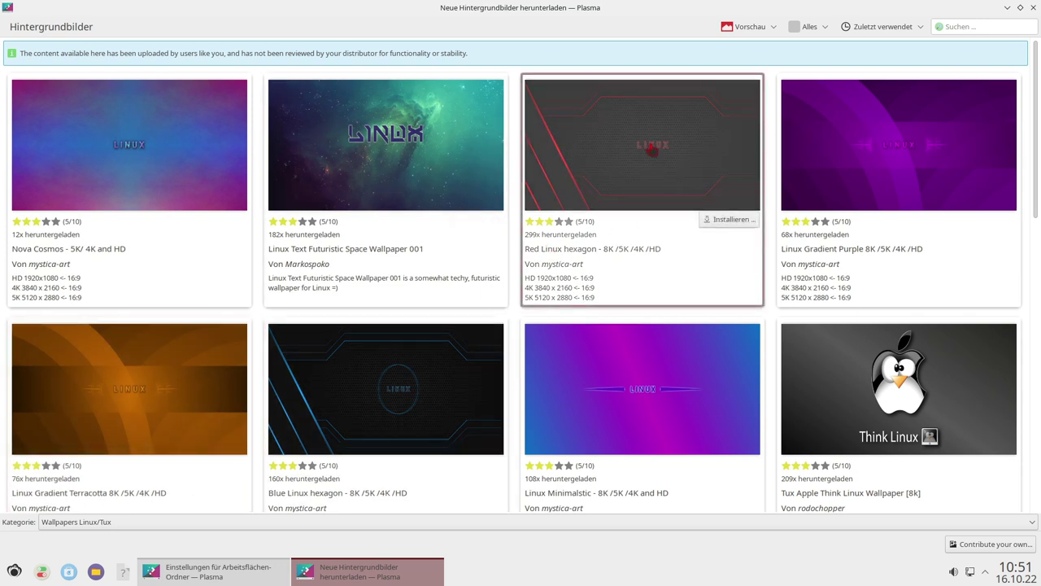
pyautogui.click(732, 223)
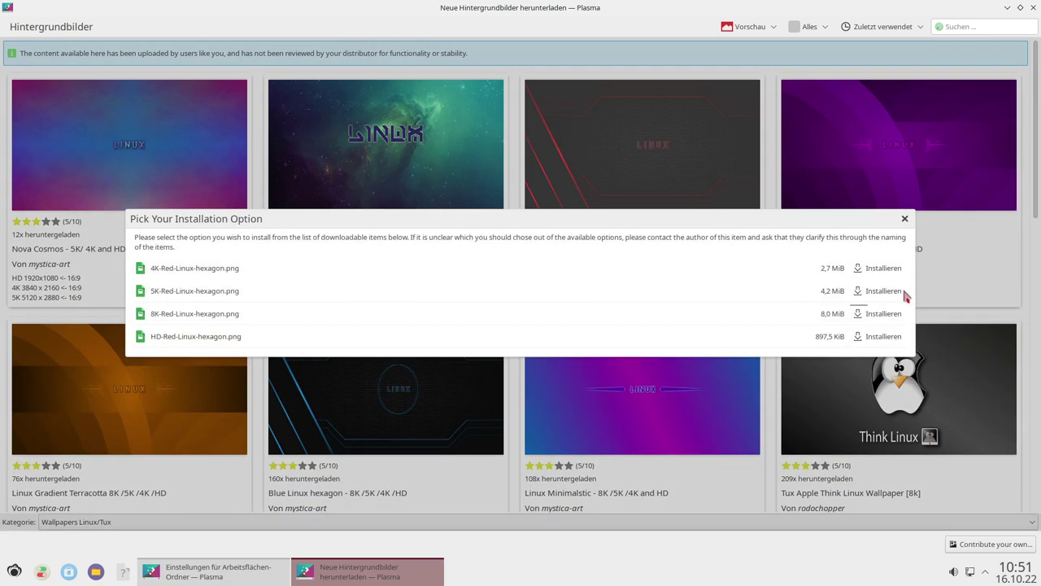
pyautogui.click(904, 294)
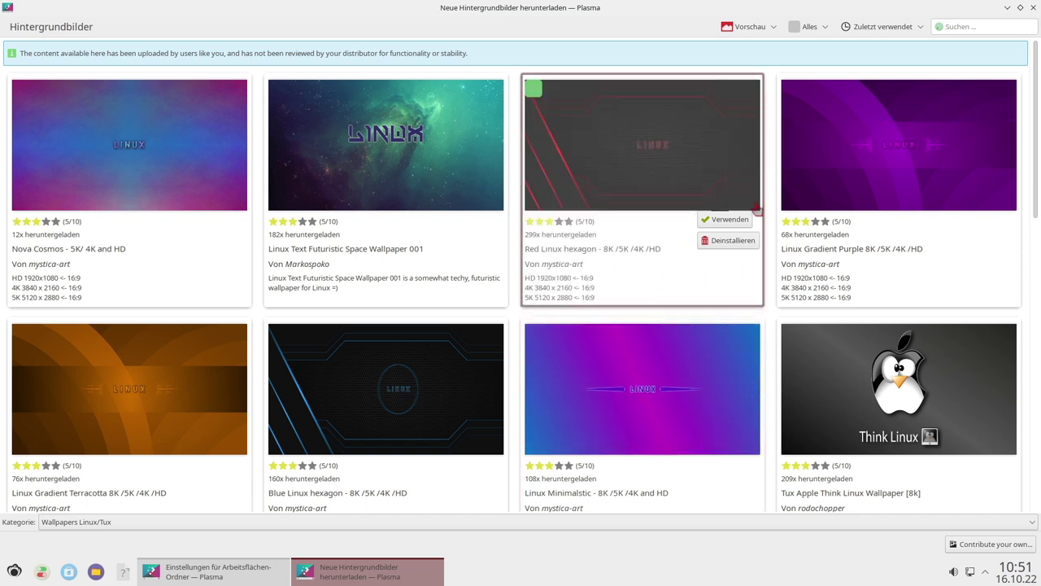
# Apply the installed Red Linux hexagon wallpaper, close the download dialog, check the desktop and close the wallpaper settings
pyautogui.click(724, 220)
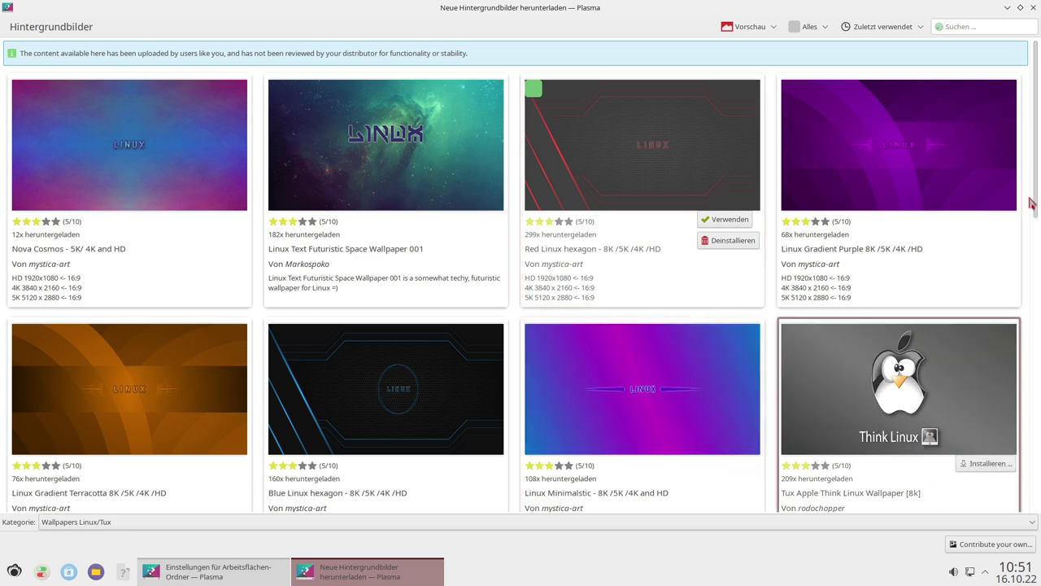
pyautogui.click(1034, 8)
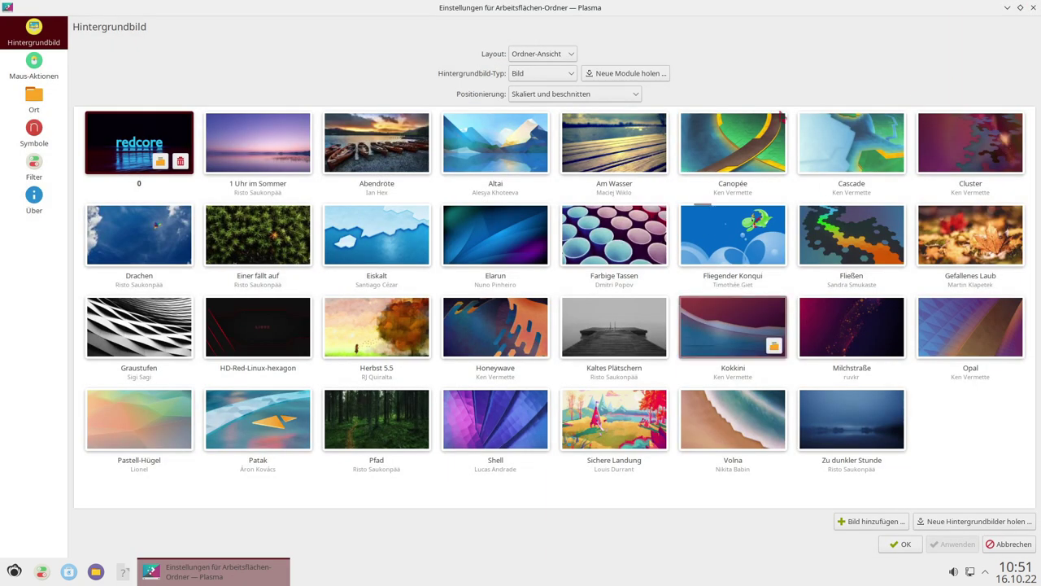
pyautogui.click(1008, 8)
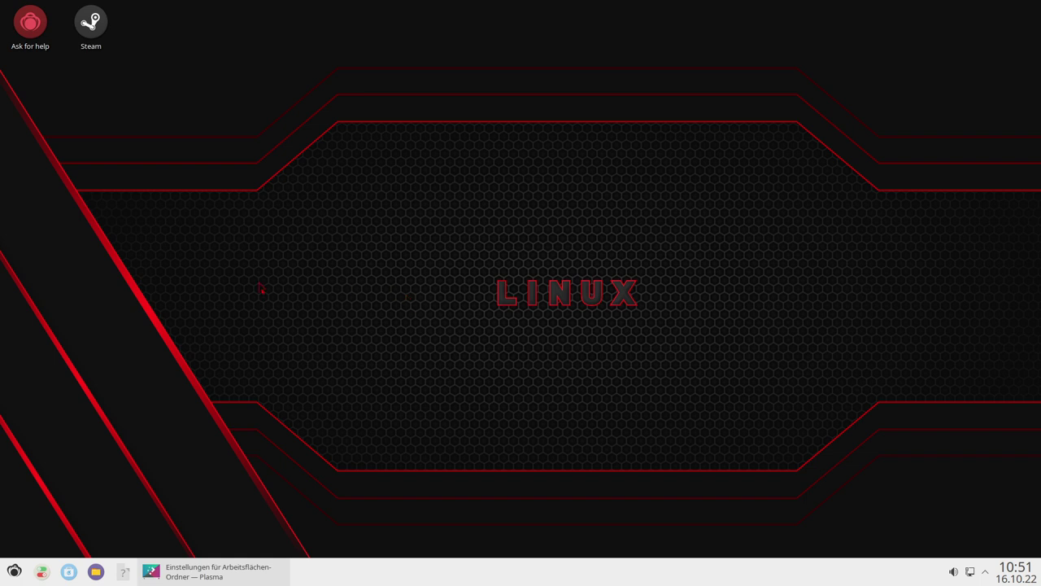
pyautogui.click(277, 571)
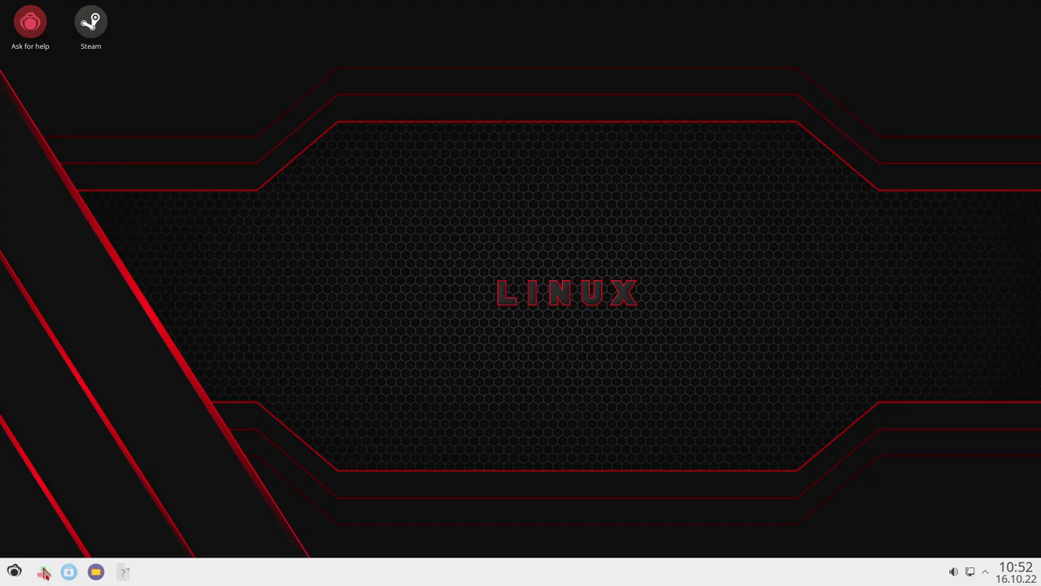
# Open the Erscheinungsbild section of Systemeinstellungen and move its window clear of the application menu area
pyautogui.click(44, 573)
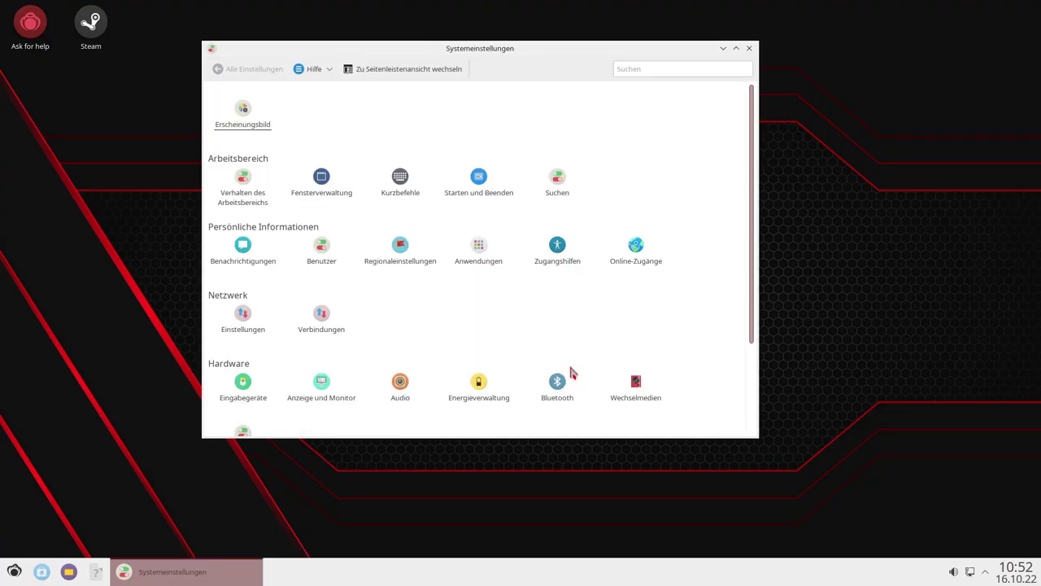
pyautogui.click(262, 128)
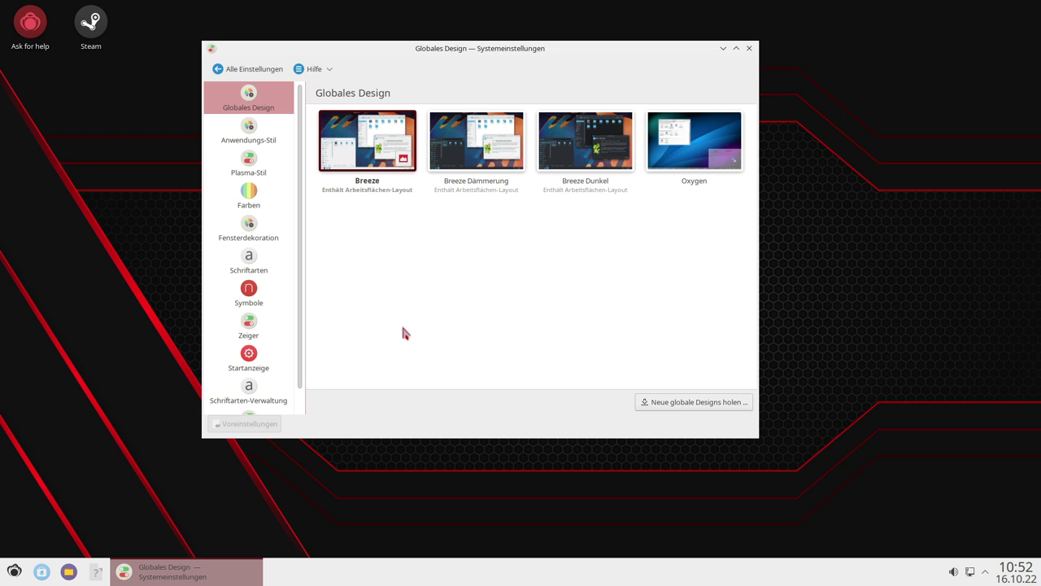
pyautogui.moveTo(498, 49); pyautogui.dragTo(658, 93)
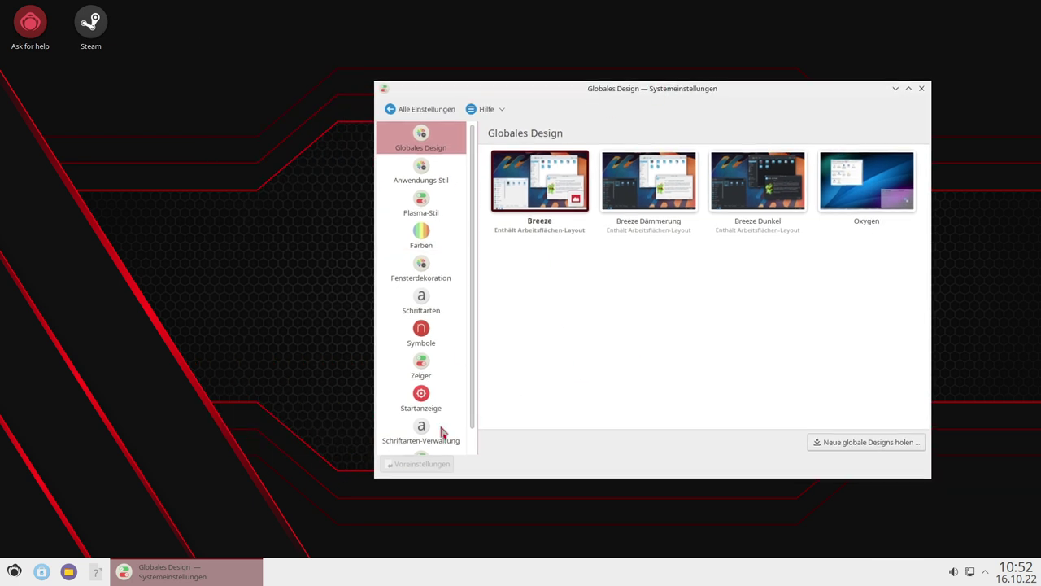
# Examine the cascading application menu, its Internet and Lernprogramme categories, and the launcher's context options
pyautogui.click(14, 571)
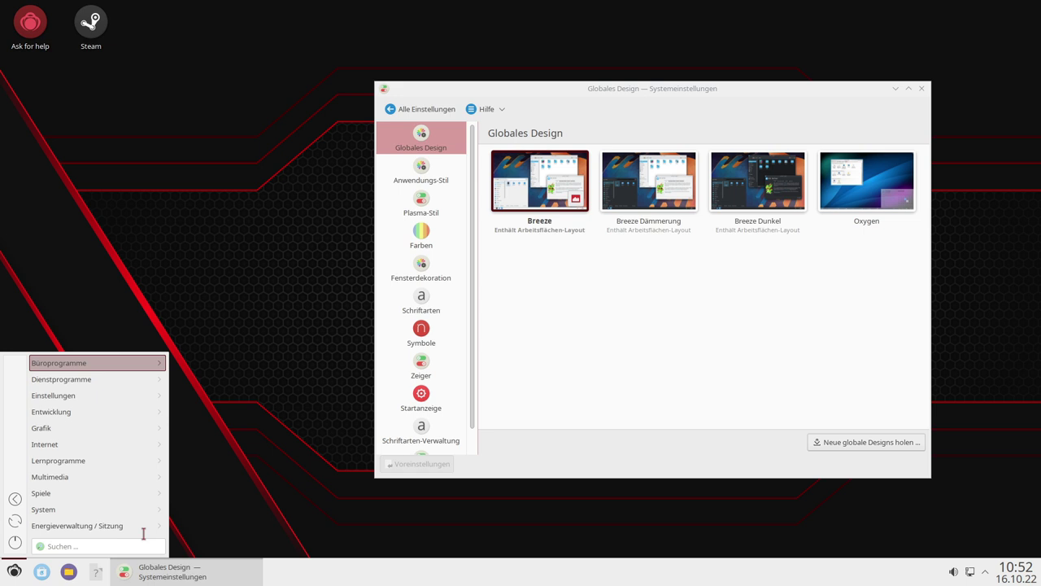
pyautogui.click(644, 370)
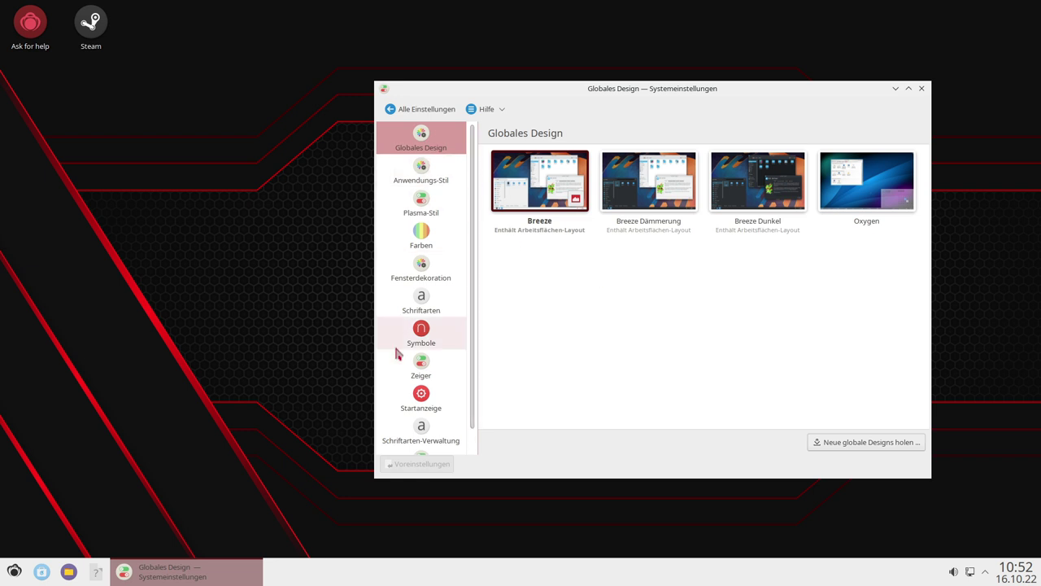
pyautogui.click(14, 571)
pyautogui.moveTo(81, 445)
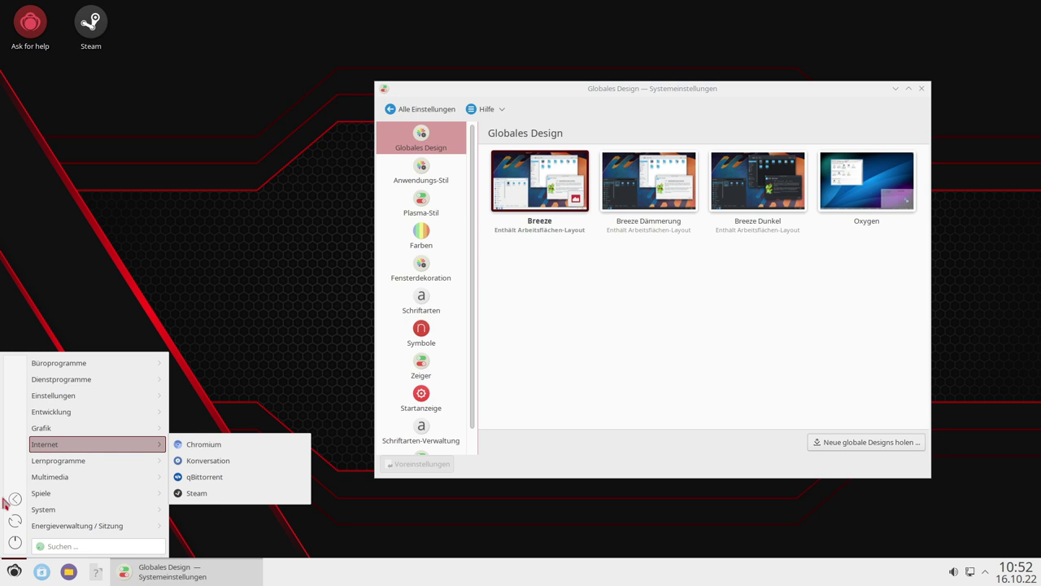
pyautogui.rightClick(13, 572)
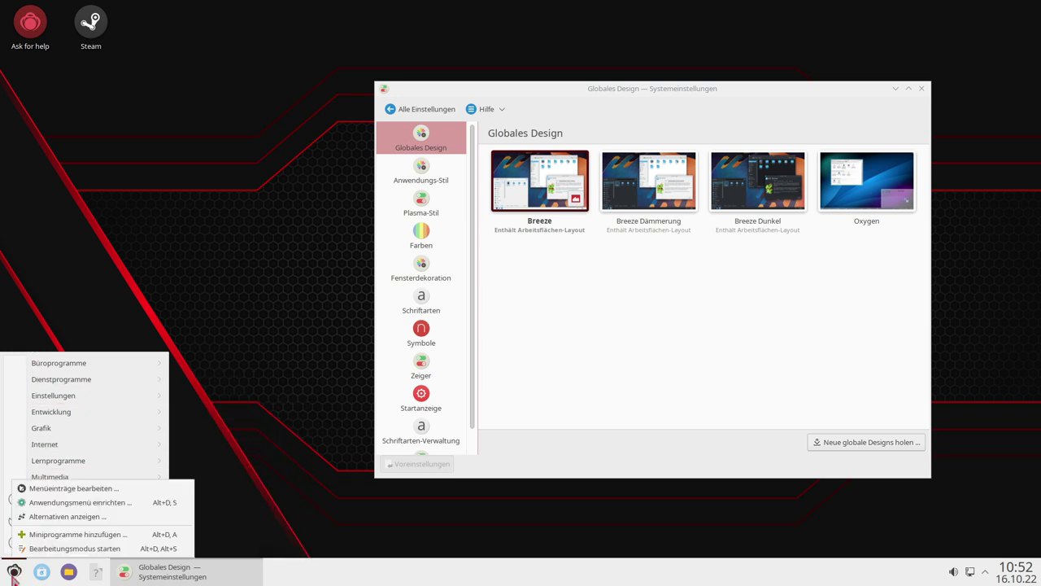
pyautogui.click(14, 572)
pyautogui.click(14, 572)
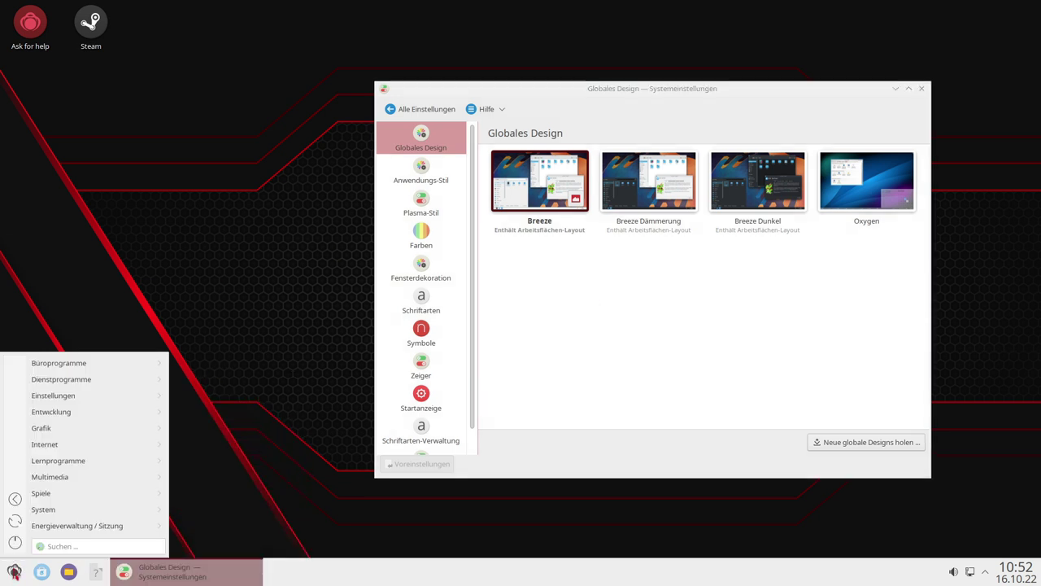
pyautogui.moveTo(128, 400)
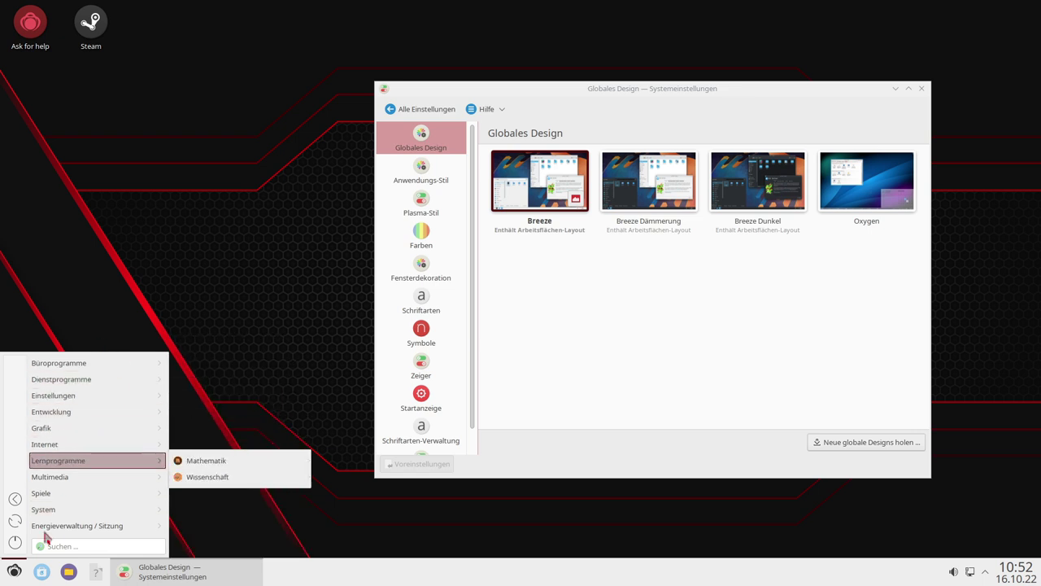
pyautogui.rightClick(14, 571)
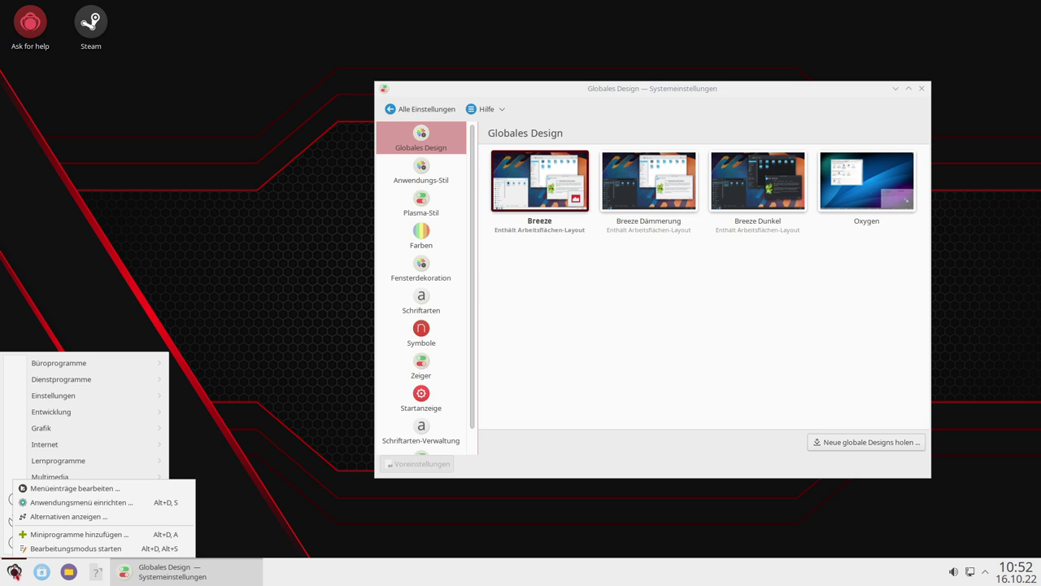
pyautogui.press('Escape')
pyautogui.moveTo(98, 465)
pyautogui.click(204, 476)
pyautogui.press('Escape')
pyautogui.click(263, 393)
# Replace the cascading application menu with the full-screen Anwendungsübersicht launcher alternative
pyautogui.rightClick(13, 570)
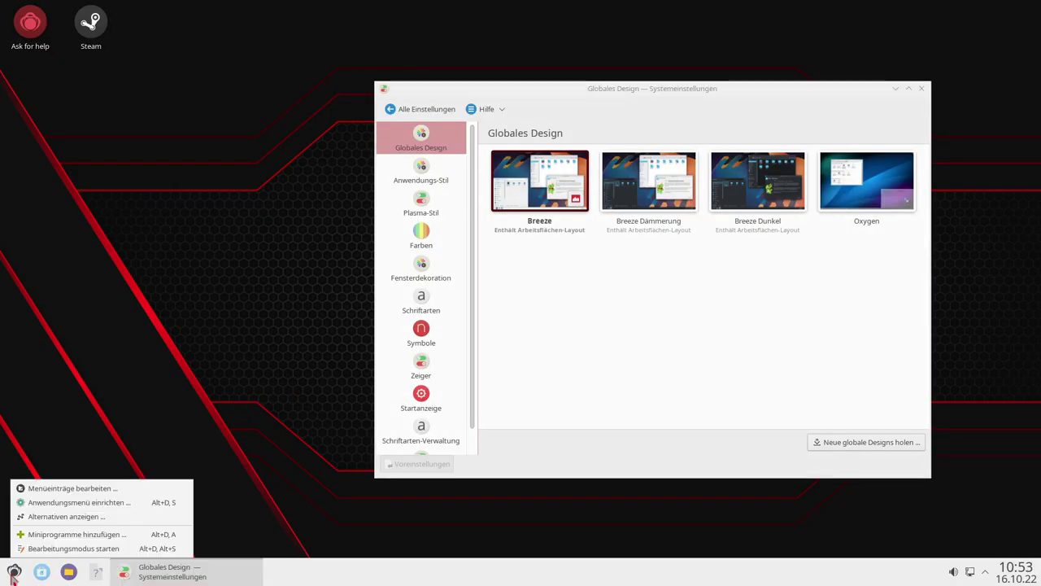
pyautogui.click(62, 517)
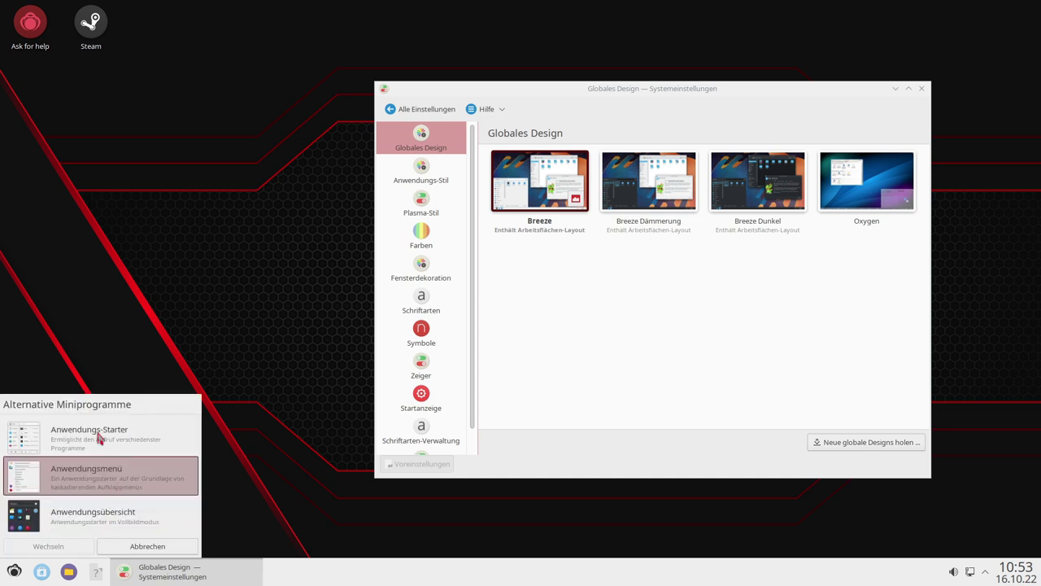
pyautogui.click(70, 526)
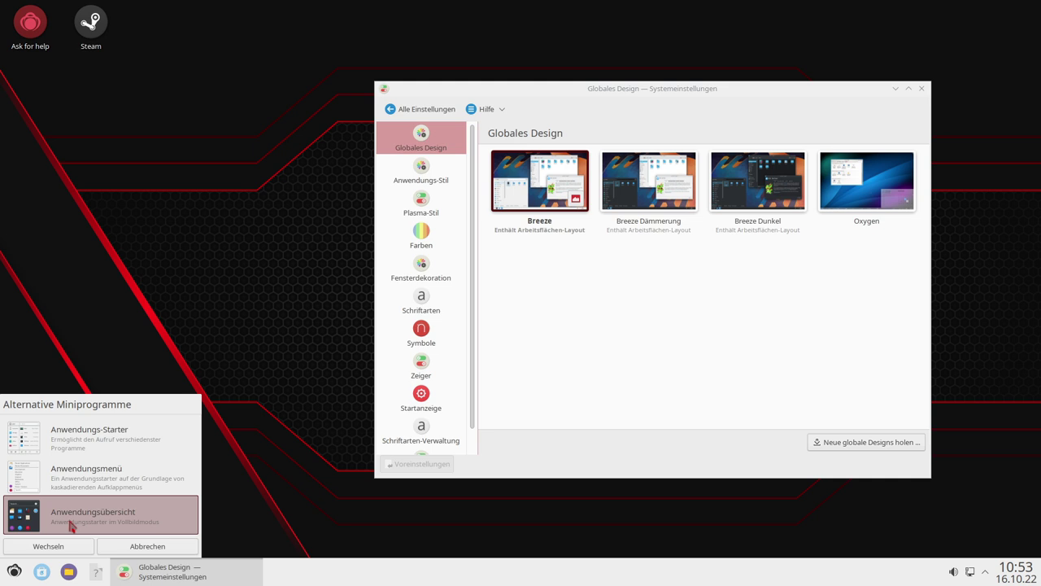
pyautogui.click(80, 545)
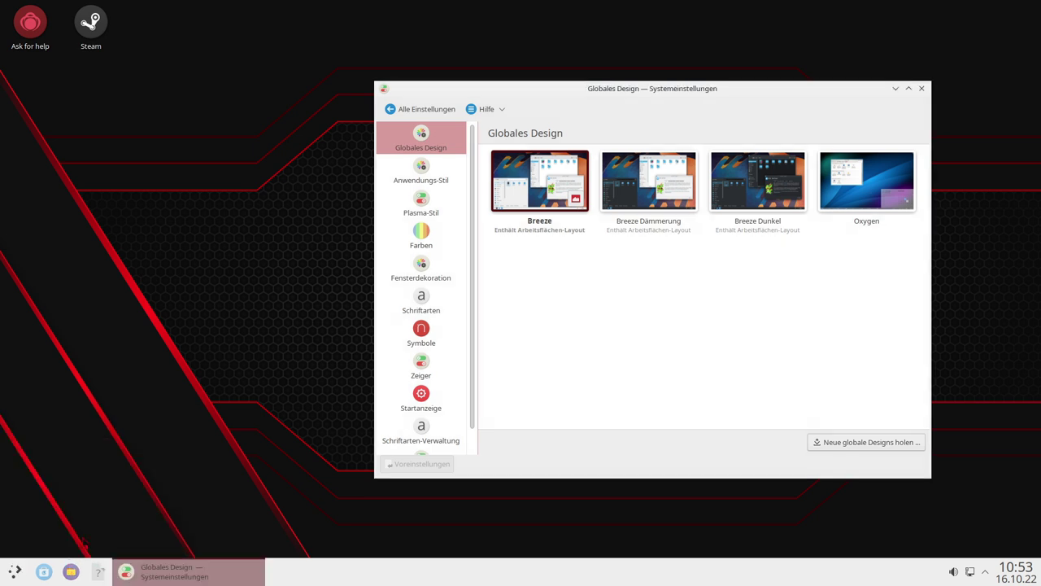
# View the full-screen application launcher and its application categories, including Einstellungen
pyautogui.click(15, 572)
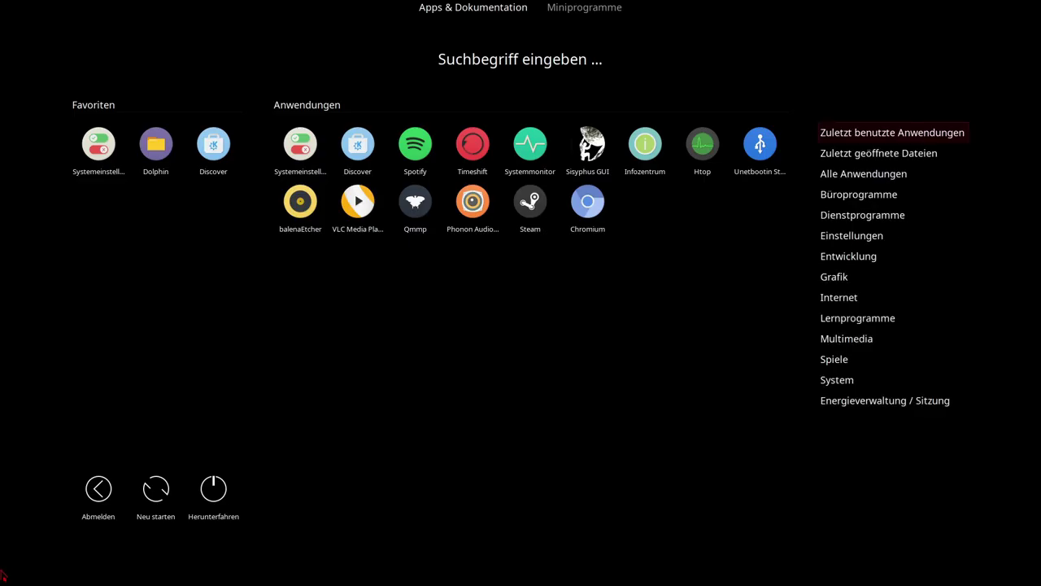
pyautogui.press('Down')
pyautogui.click(98, 144)
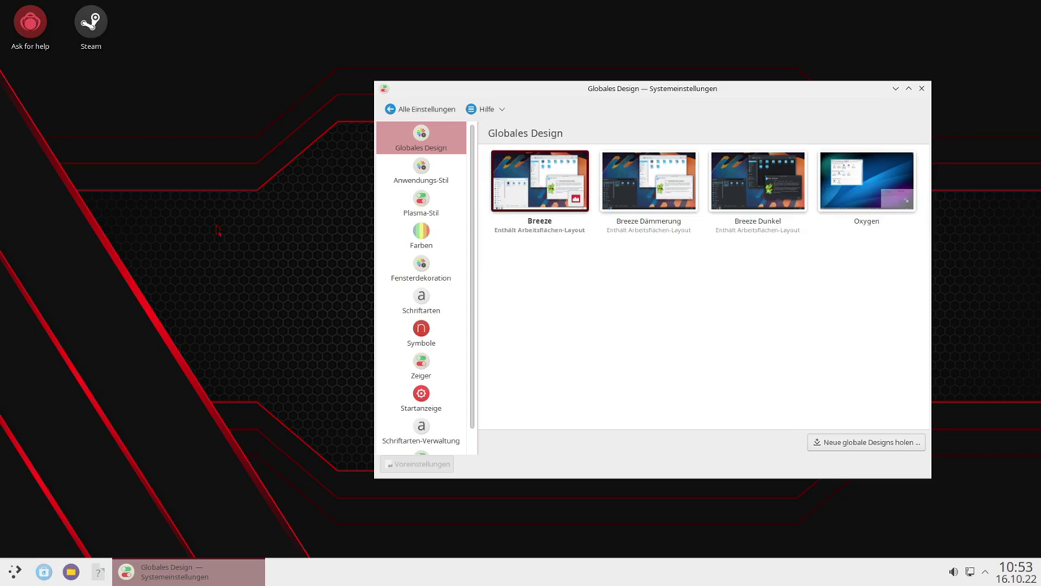
pyautogui.click(14, 572)
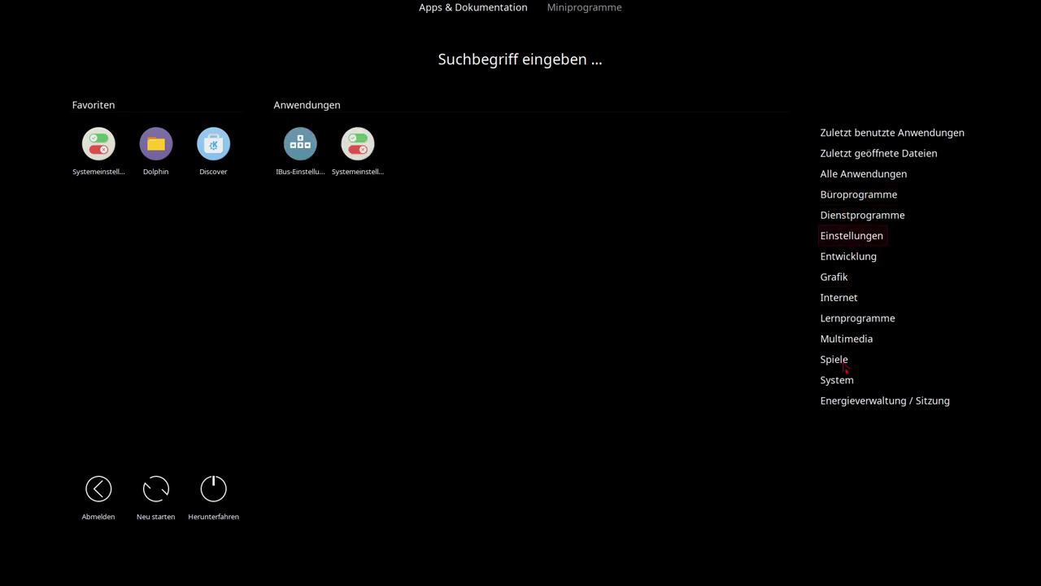
# Close the full-screen launcher and replace it with the Anwendungs-Starter alternative
pyautogui.click(663, 296)
pyautogui.click(17, 573)
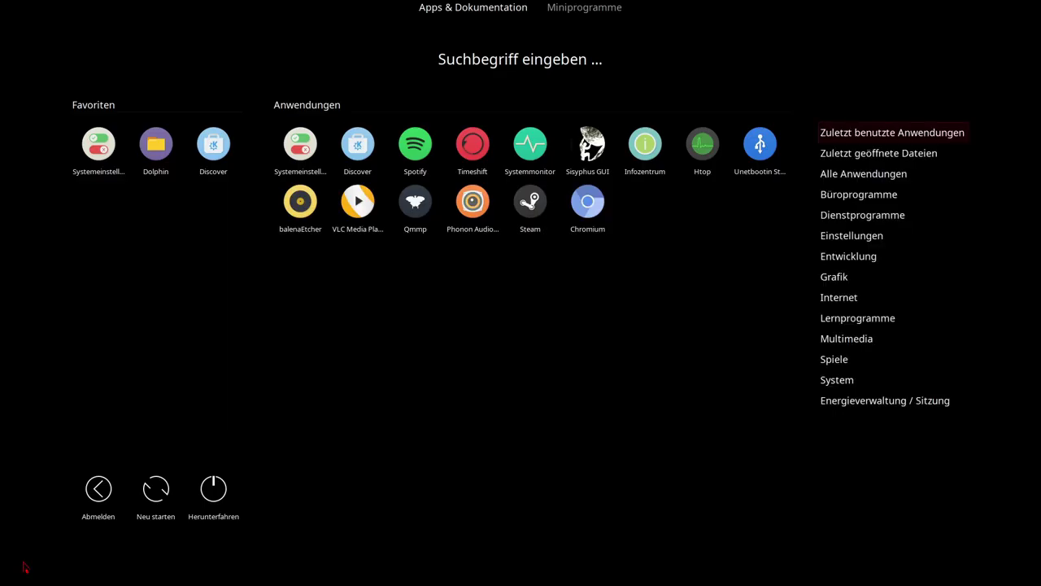
pyautogui.click(688, 329)
pyautogui.rightClick(15, 571)
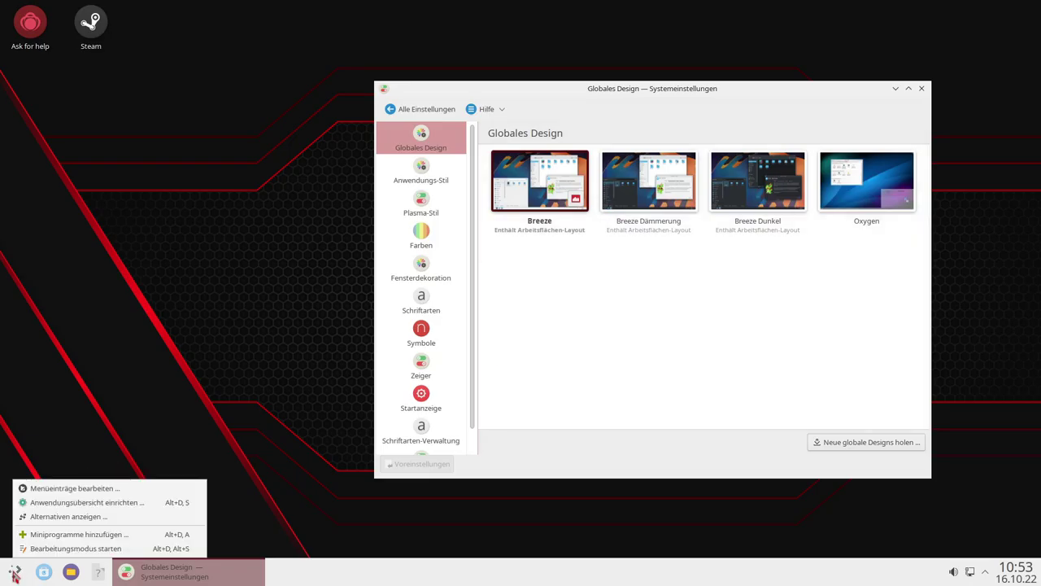
pyautogui.click(48, 512)
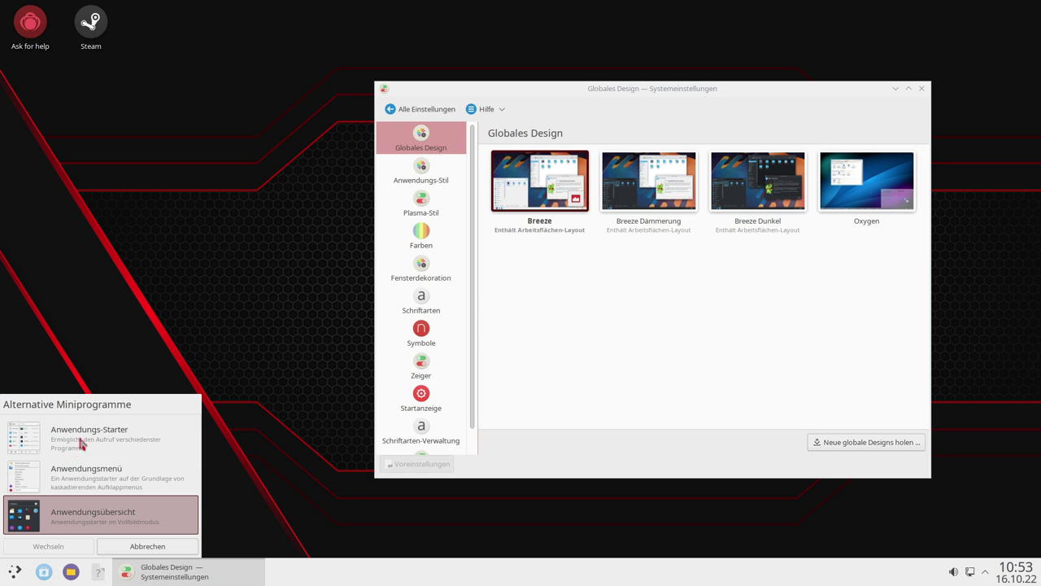
pyautogui.click(81, 443)
pyautogui.click(40, 546)
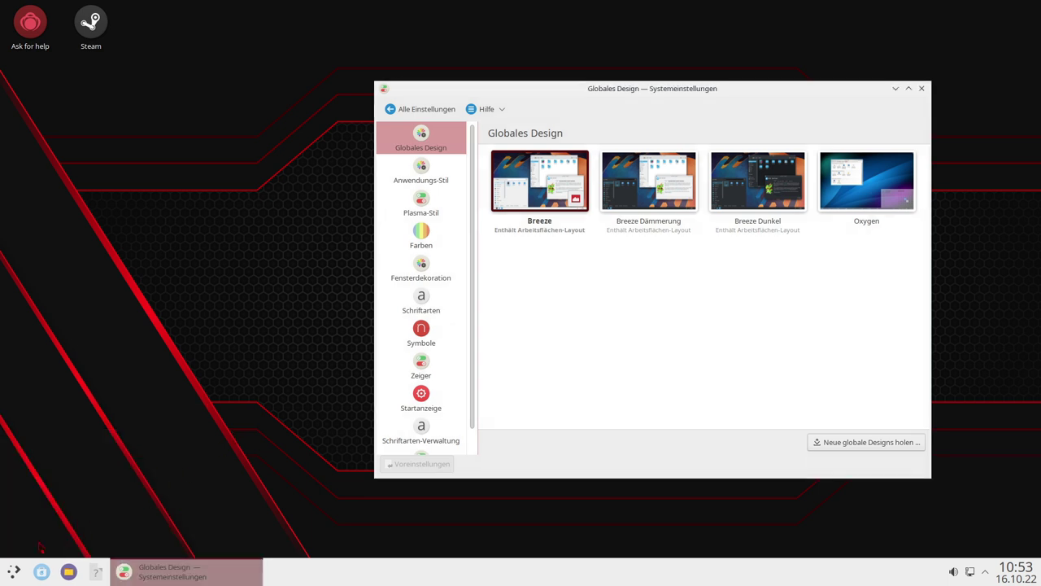
# Open the Anwendungs-Starter and look through its Internet and Alle Anwendungen categories
pyautogui.click(15, 572)
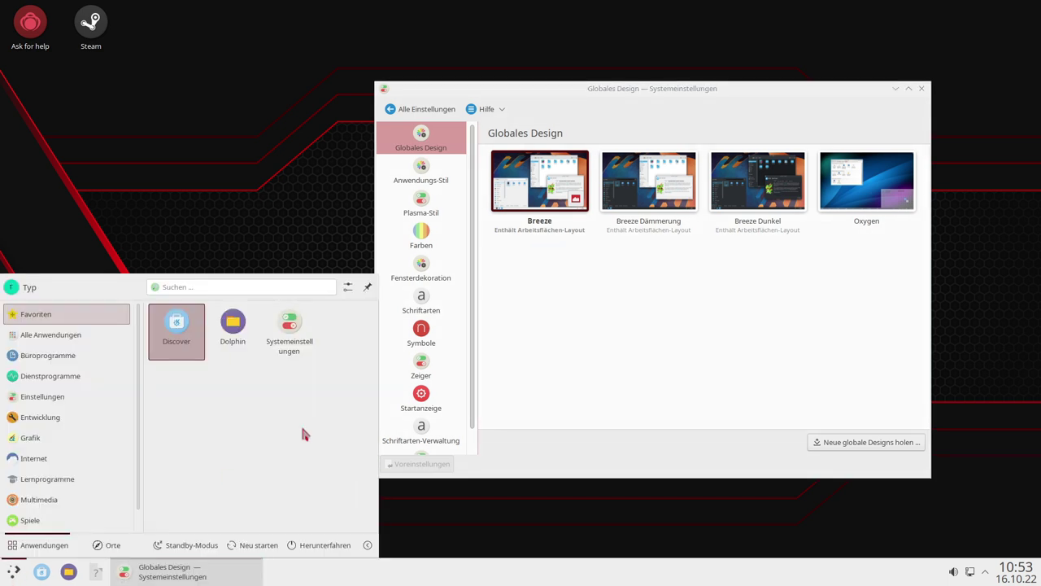
pyautogui.moveTo(53, 431)
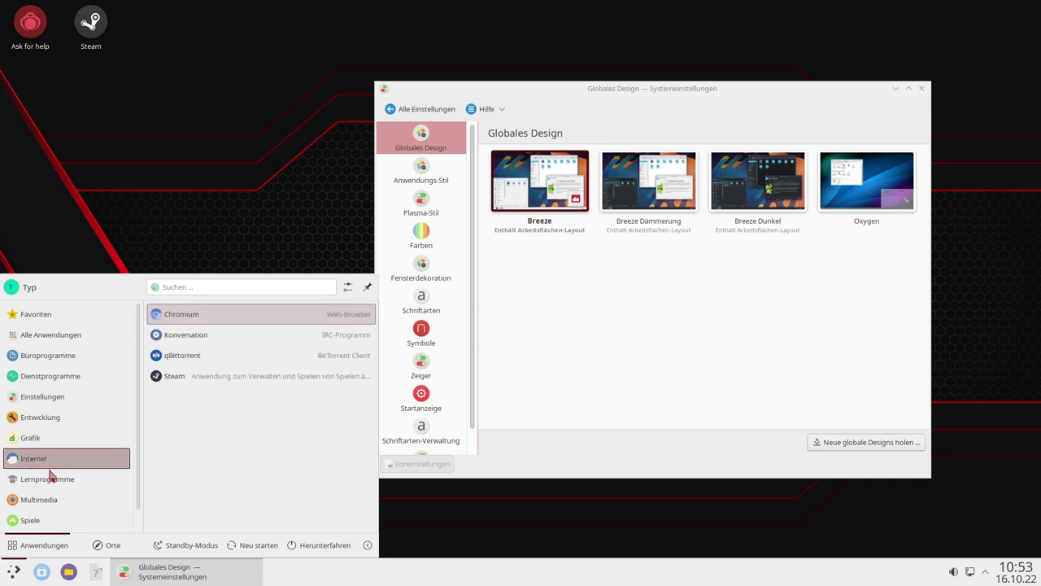
pyautogui.moveTo(114, 328)
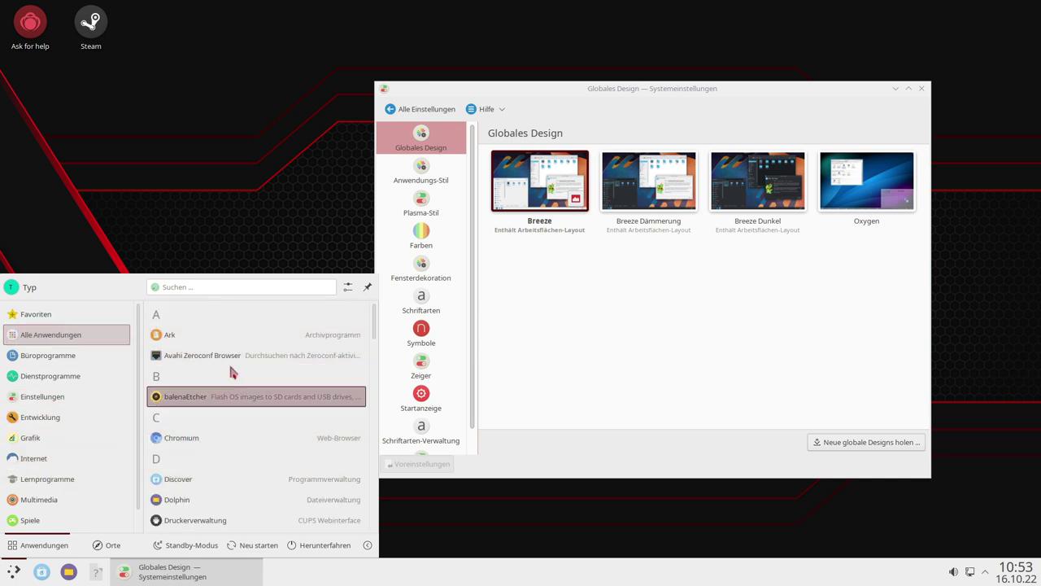
pyautogui.scroll(-3, 281, 366)
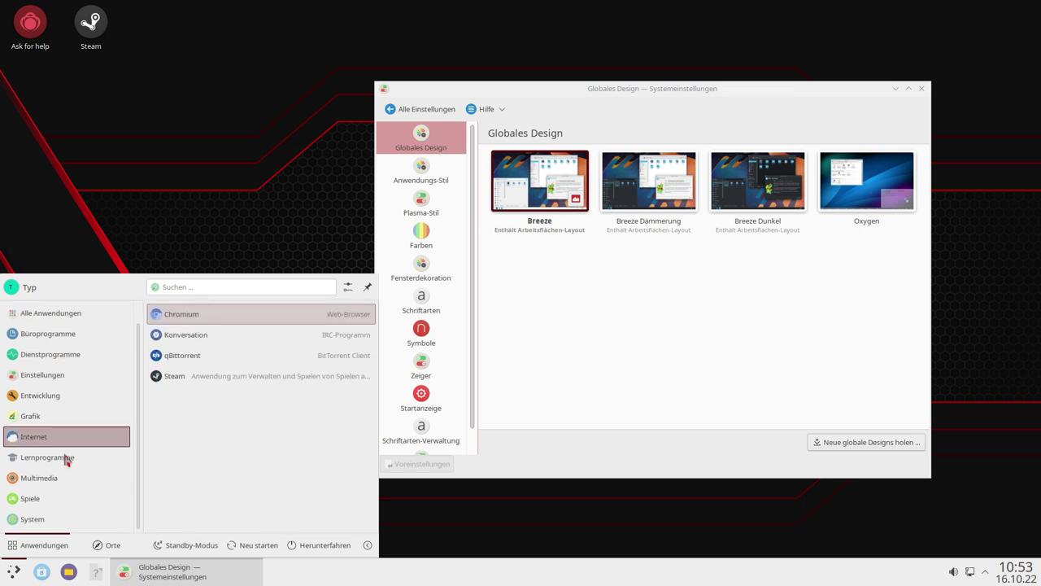
# Switch the launcher back to the cascading Anwendungsmenü and look through its categories, including Energieverwaltung / Sitzung
pyautogui.click(113, 551)
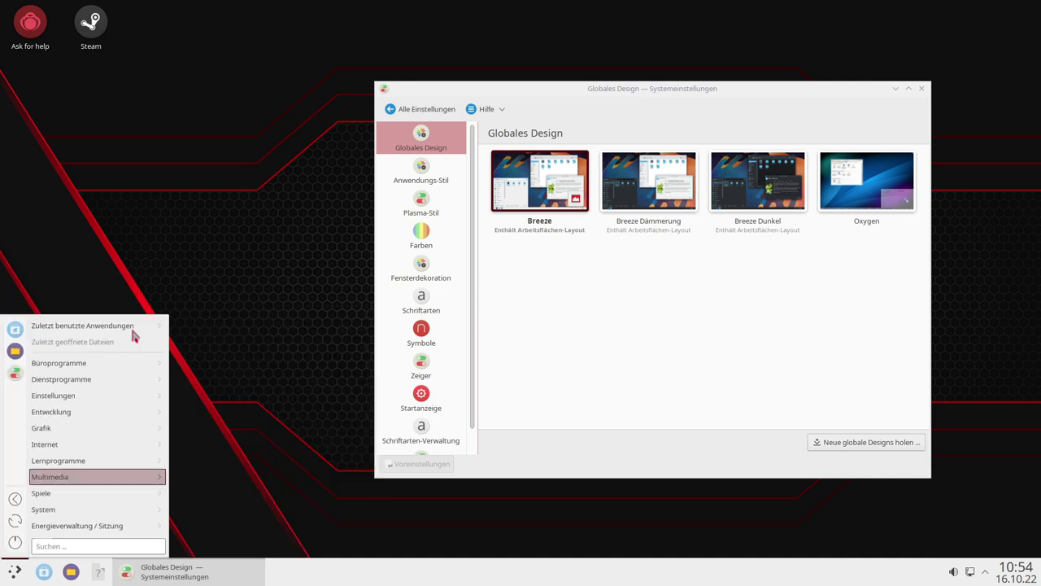
pyautogui.moveTo(95, 449)
pyautogui.moveTo(103, 362)
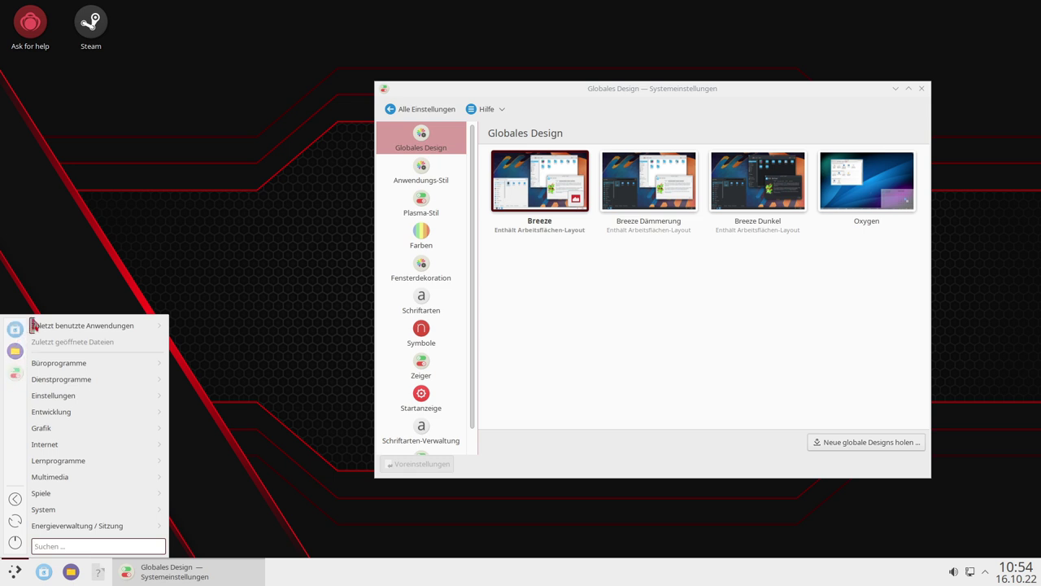
pyautogui.moveTo(52, 413)
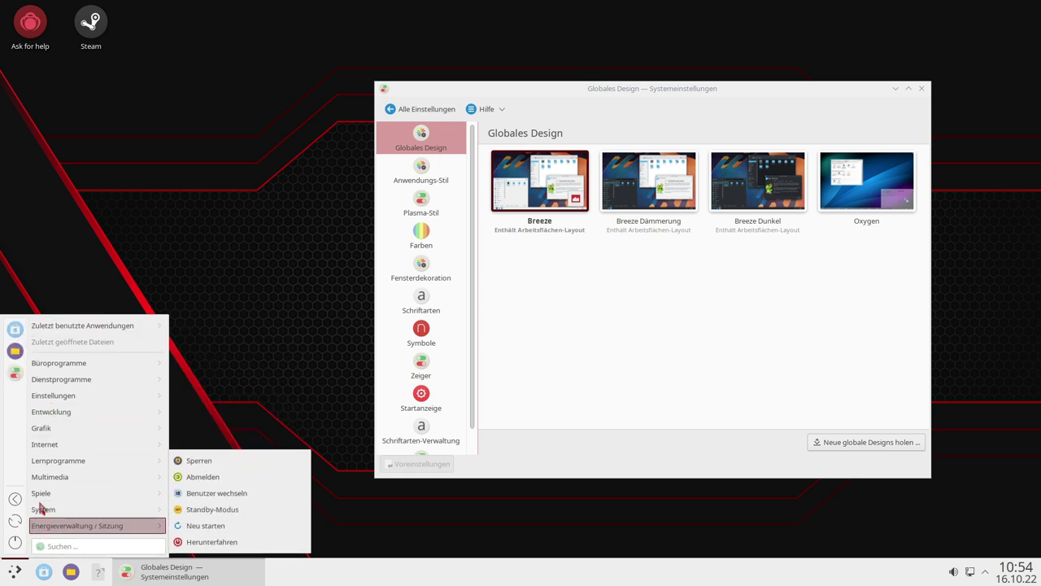
pyautogui.click(11, 568)
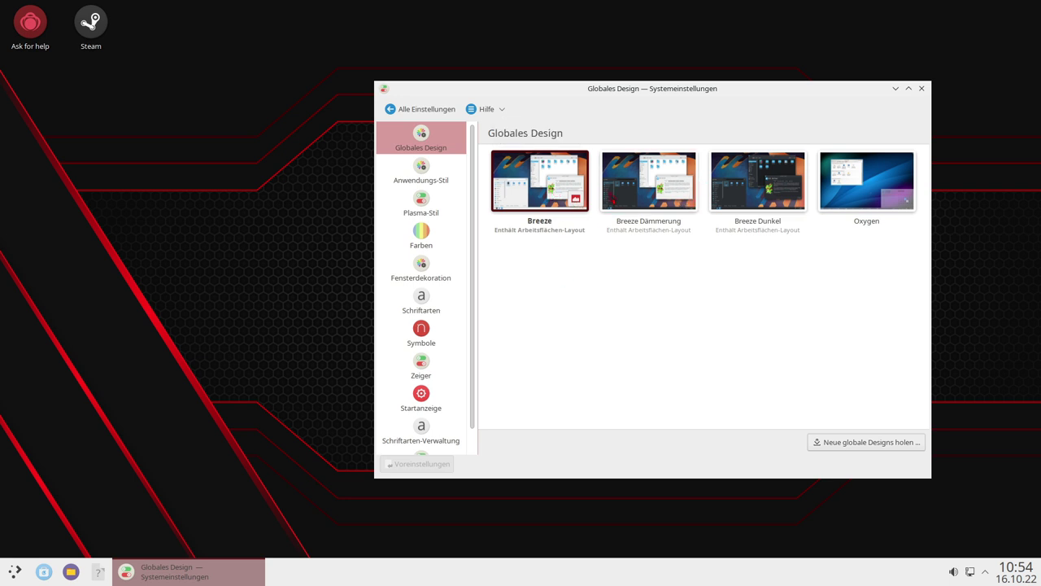
# Apply the Breeze Dunkel global design with only its appearance settings and check the application menu's look
pyautogui.click(757, 181)
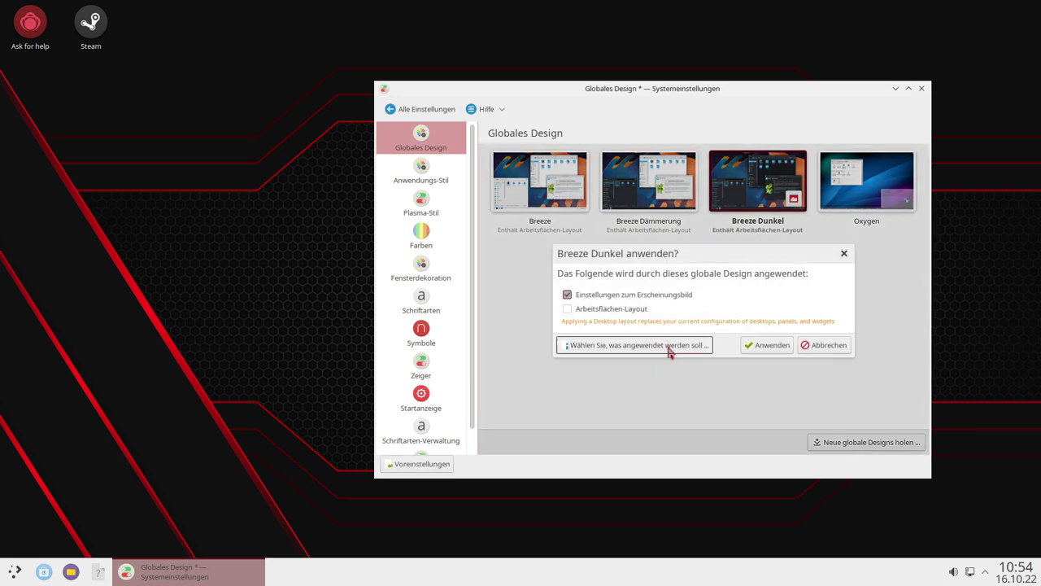
pyautogui.click(760, 345)
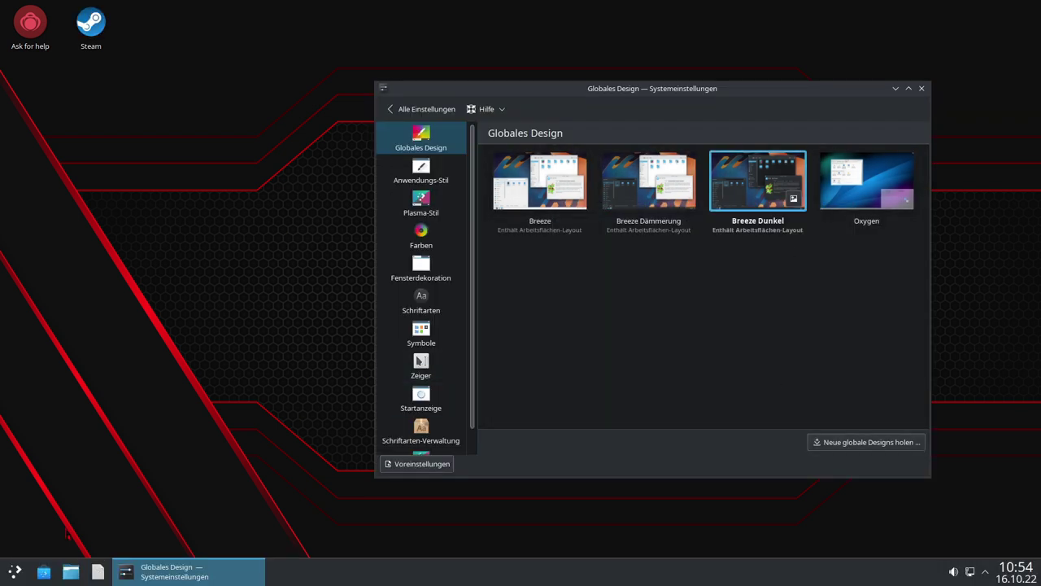
pyautogui.click(14, 572)
pyautogui.moveTo(97, 398)
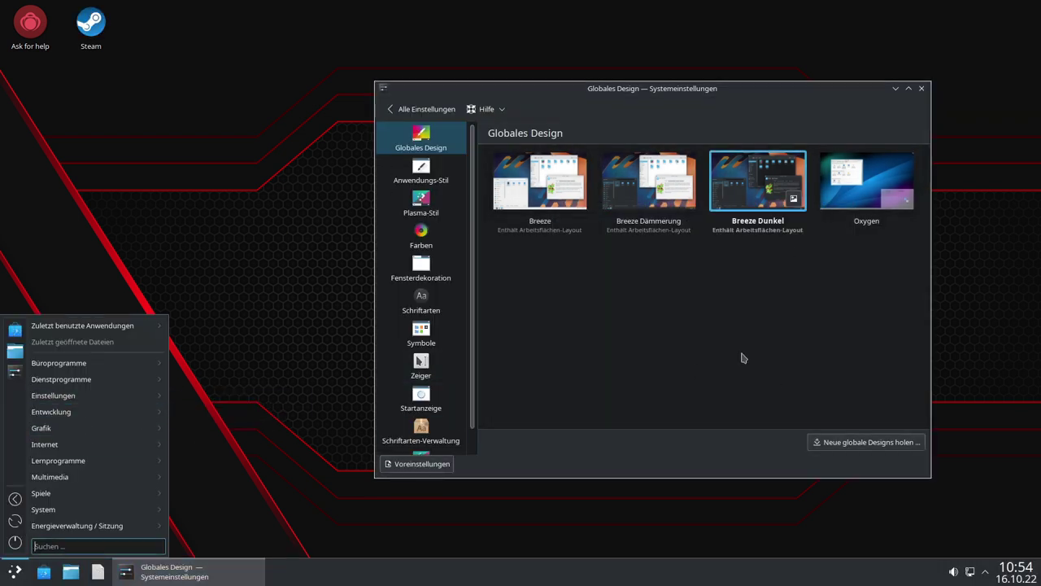
pyautogui.click(737, 355)
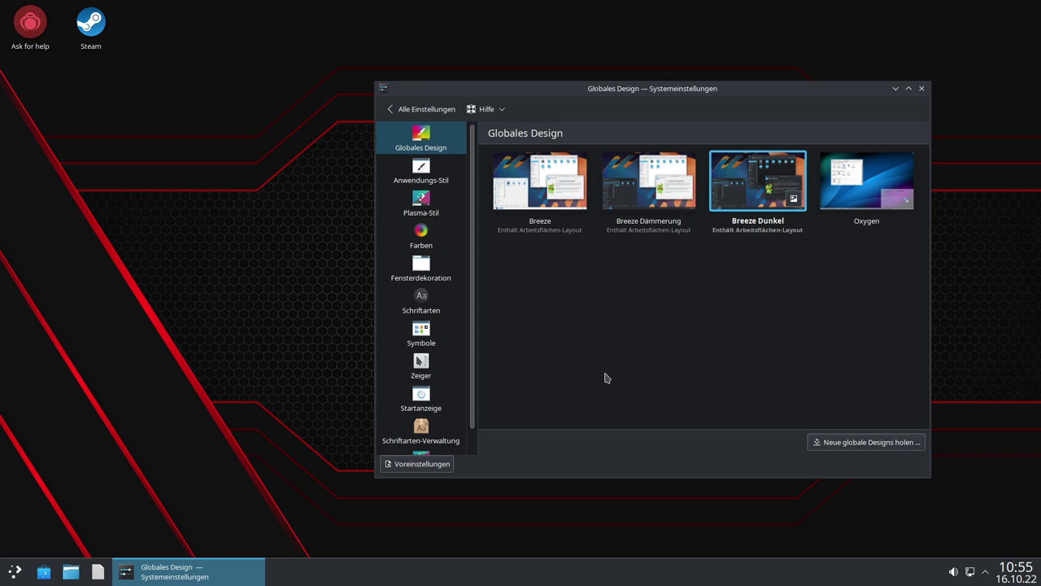
# Browse the downloadable global designs in a maximized window, install and apply Arc Dark KDE, and close the download window
pyautogui.moveTo(688, 92); pyautogui.dragTo(644, 89)
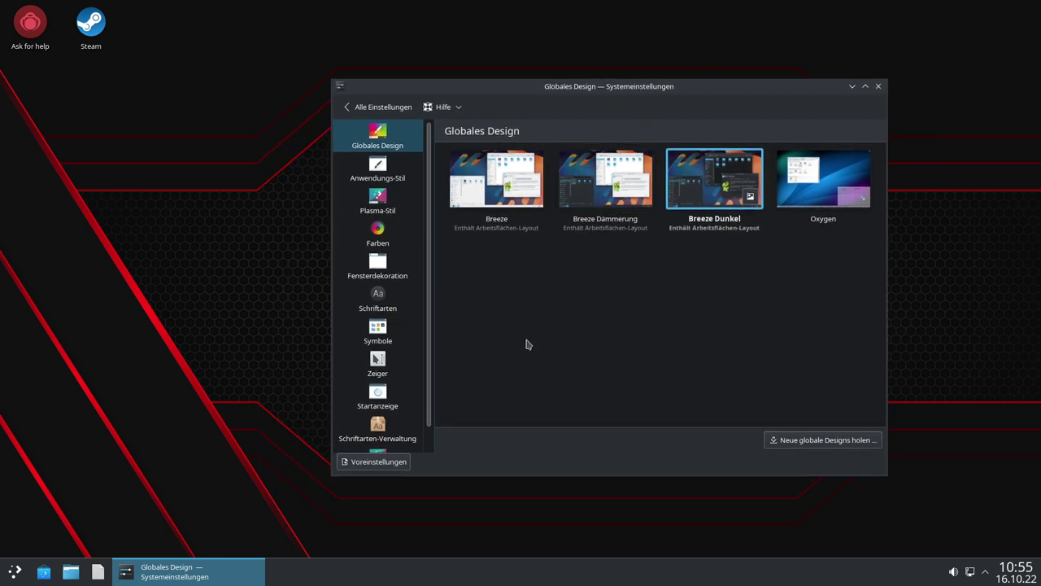
pyautogui.click(801, 440)
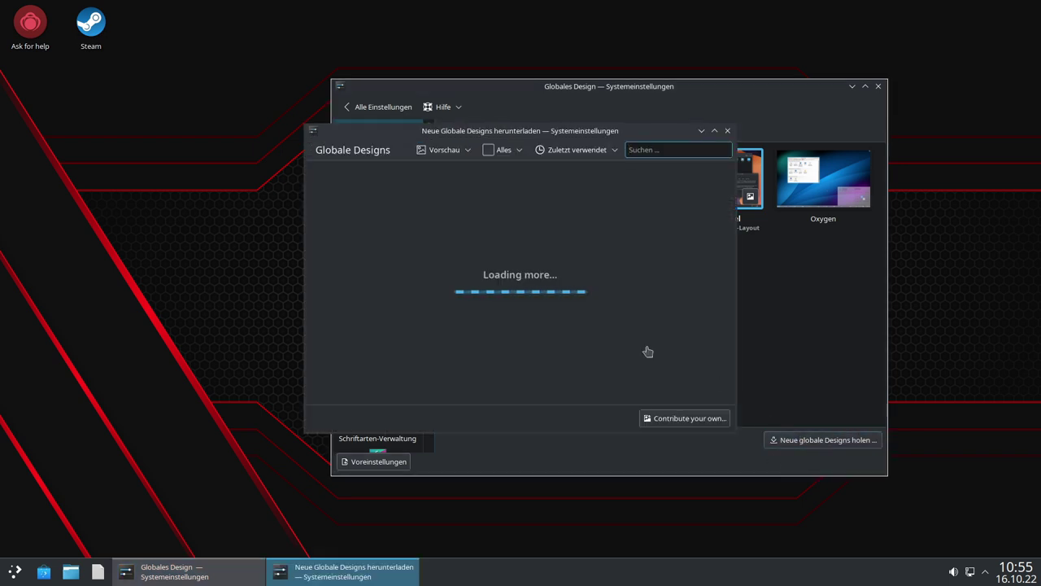
pyautogui.click(715, 131)
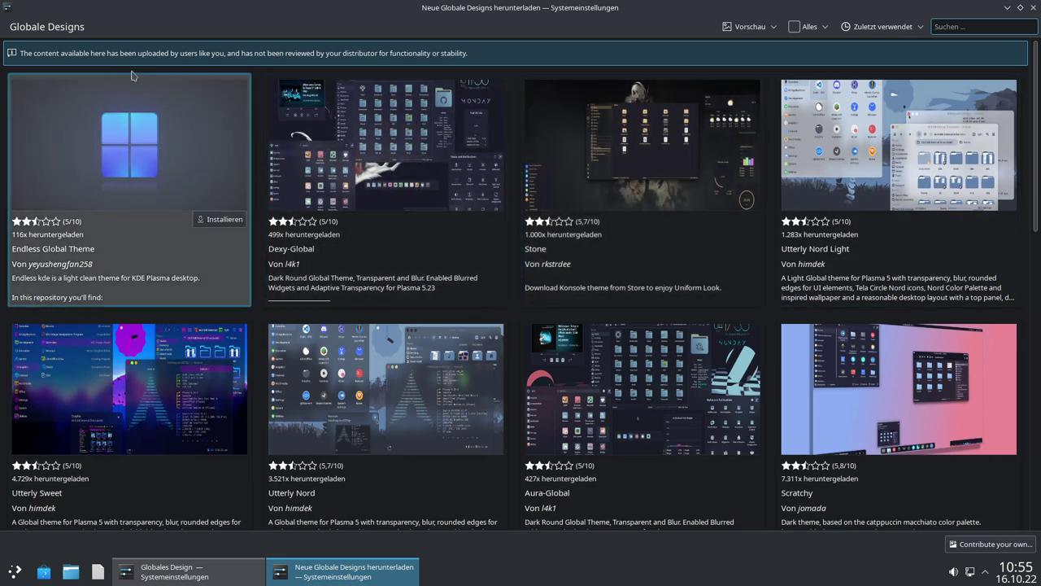
pyautogui.scroll(-1, 606, 335)
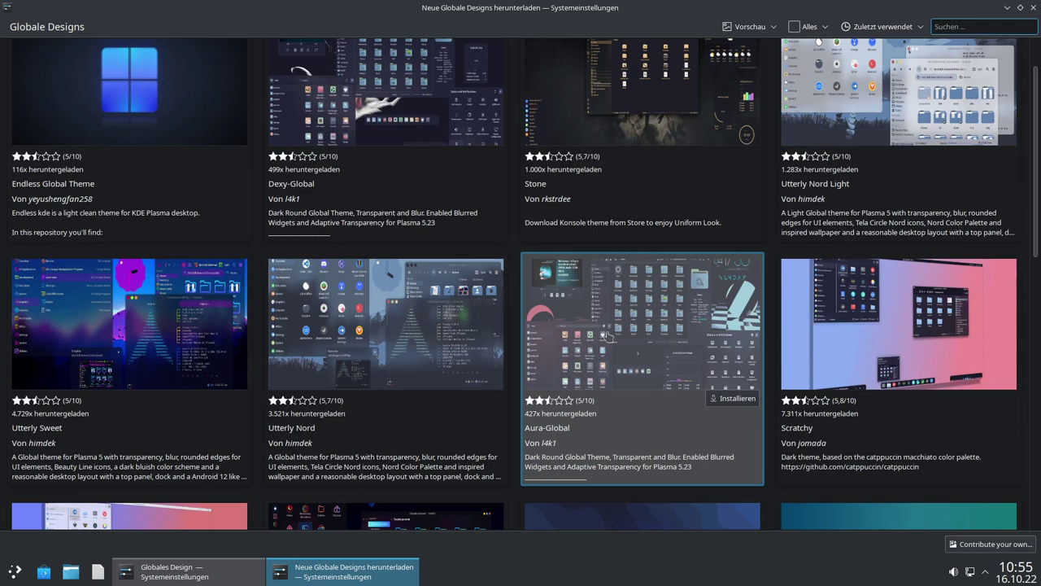
pyautogui.scroll(-2, 633, 335)
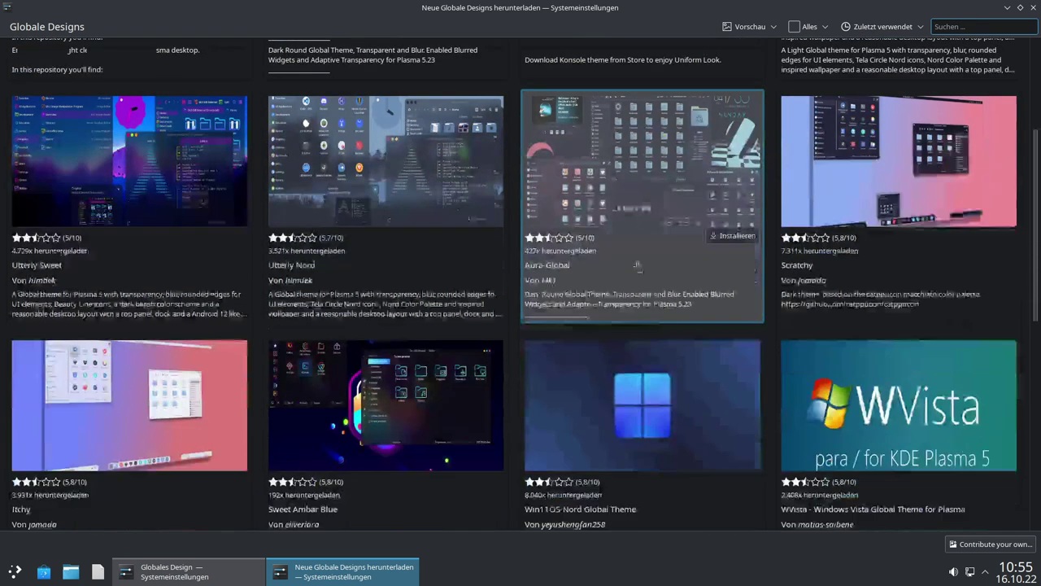
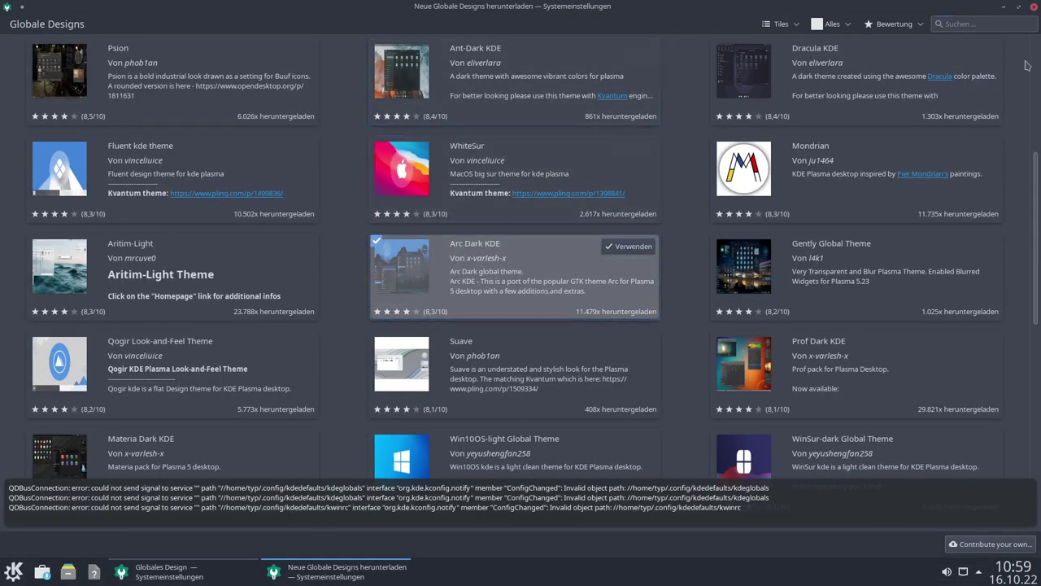
pyautogui.click(1033, 6)
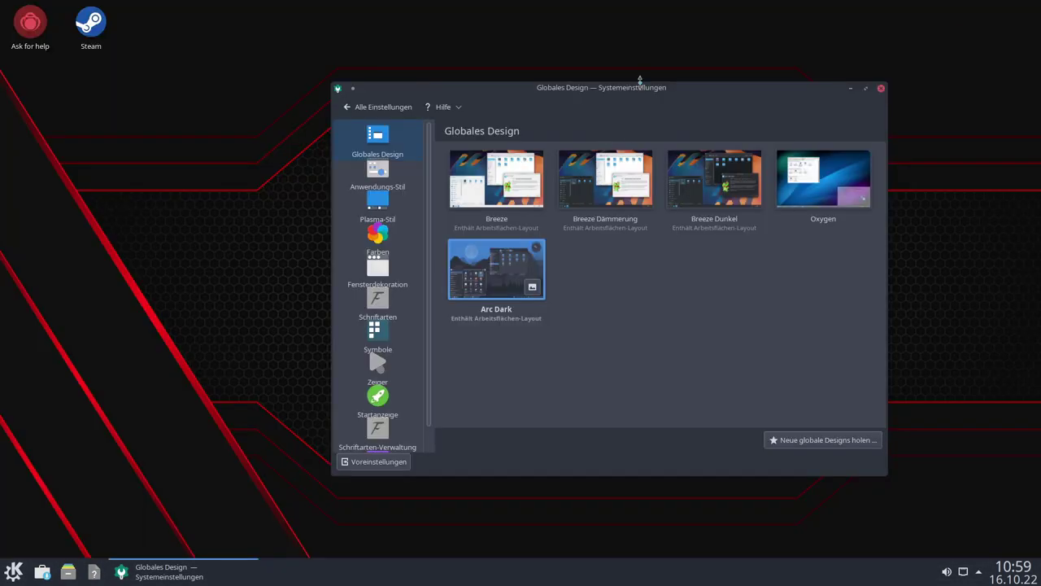
# Move the Systemeinstellungen window aside and examine the application menu's Einstellungen, Grafik and Multimedia categories in the new design
pyautogui.moveTo(640, 86); pyautogui.dragTo(609, 86)
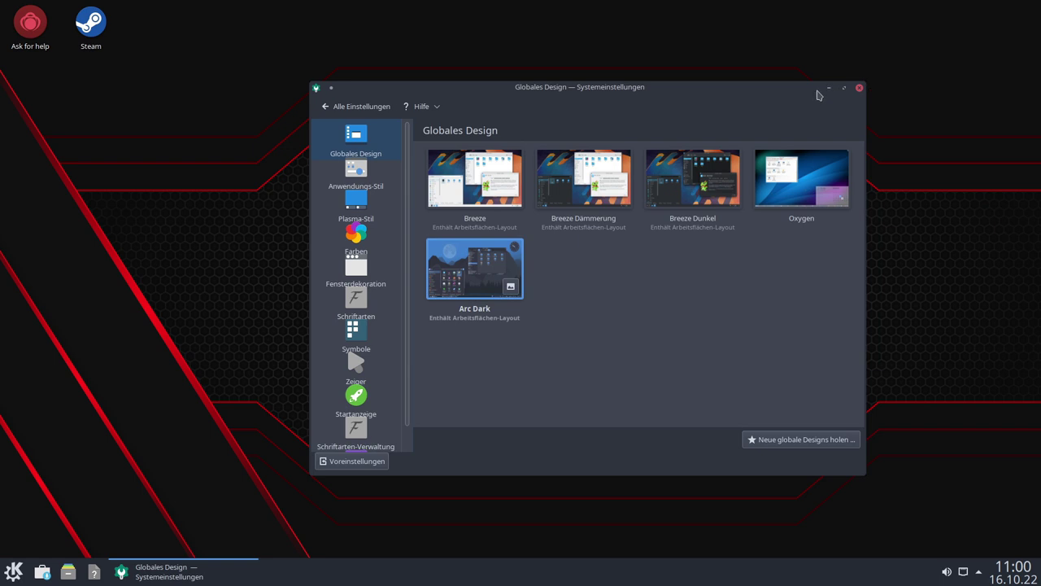
pyautogui.click(98, 480)
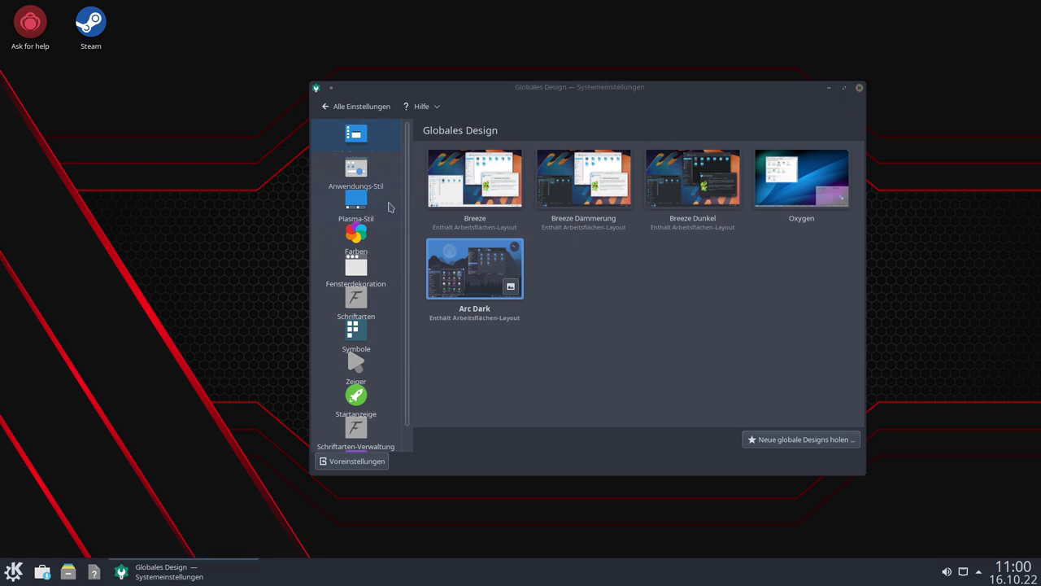
pyautogui.click(13, 571)
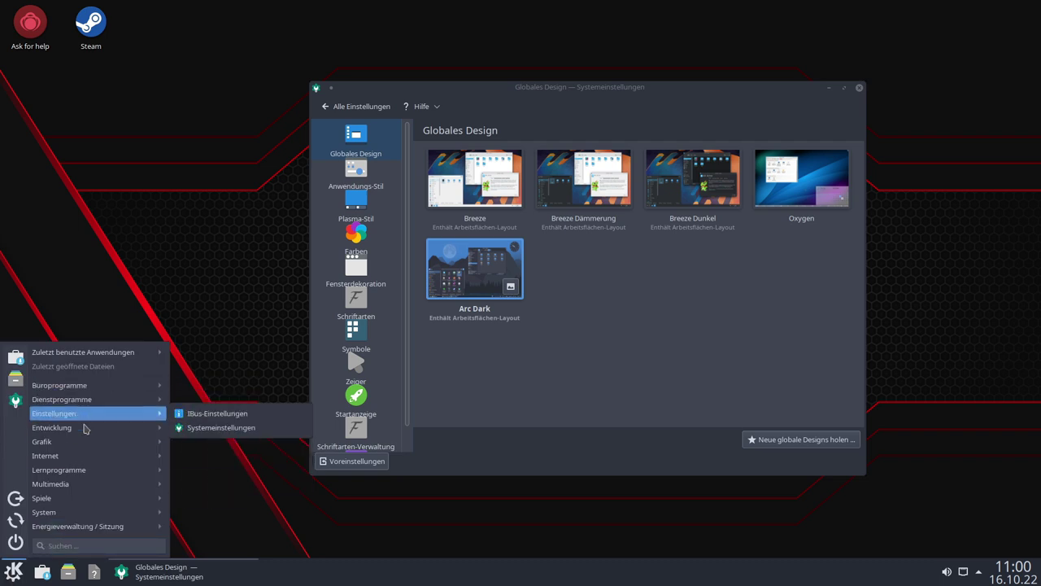
pyautogui.moveTo(104, 415)
pyautogui.moveTo(111, 449)
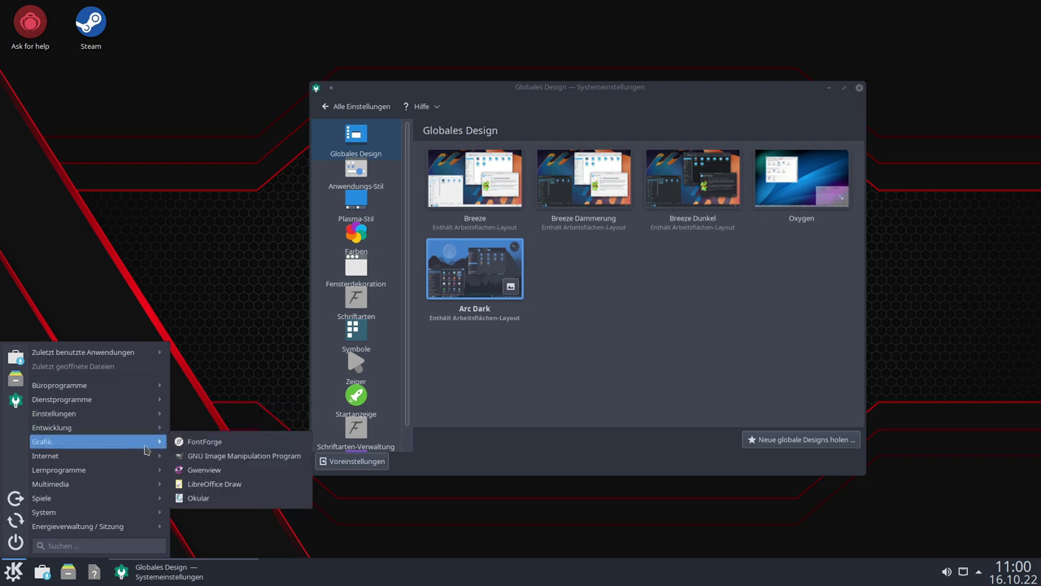
pyautogui.moveTo(90, 469)
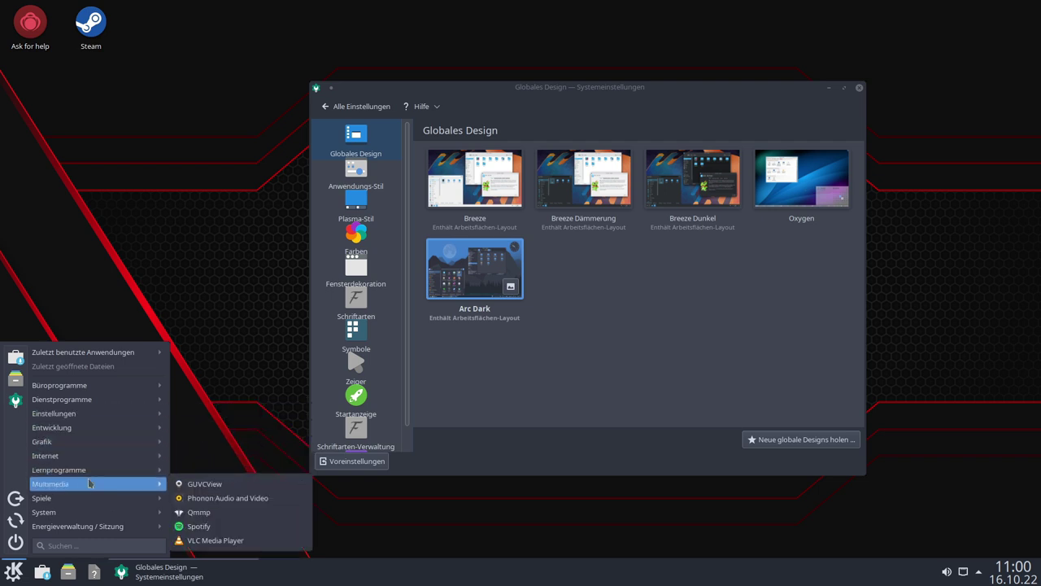
pyautogui.moveTo(90, 499)
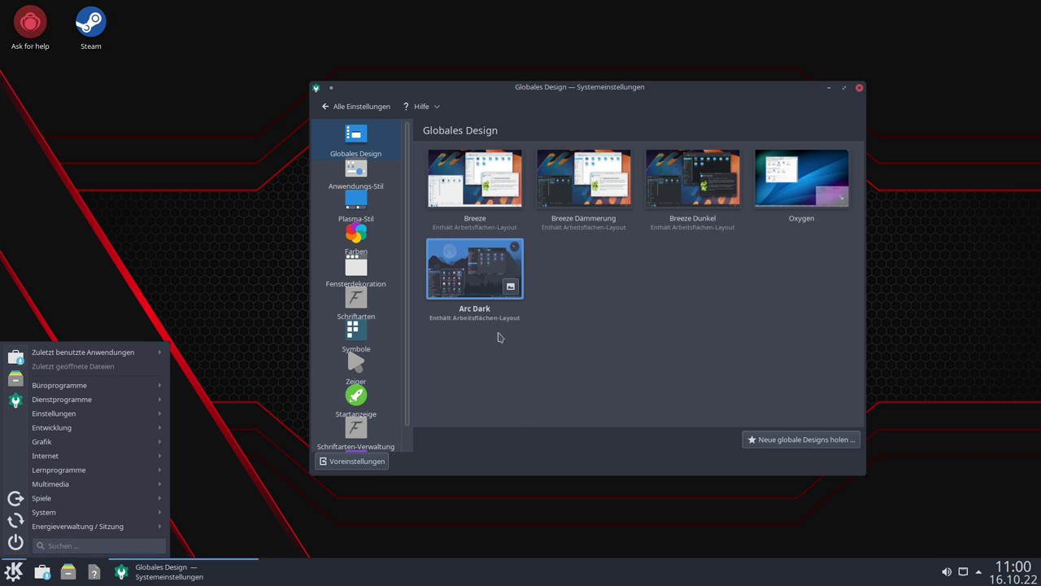
# Apply the Papirus icon theme in the Symbole section of Systemeinstellungen
pyautogui.click(361, 340)
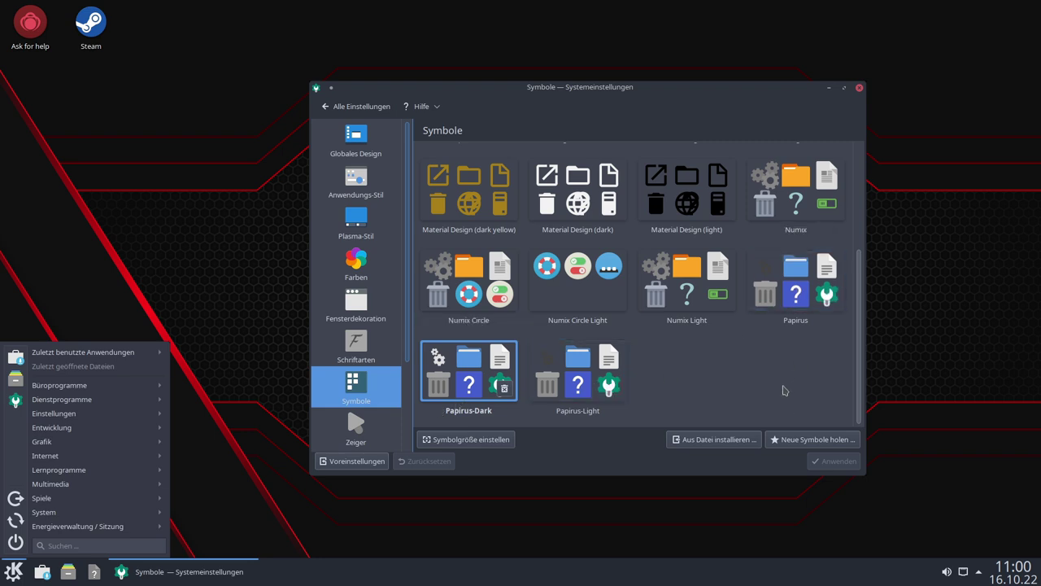
pyautogui.click(802, 293)
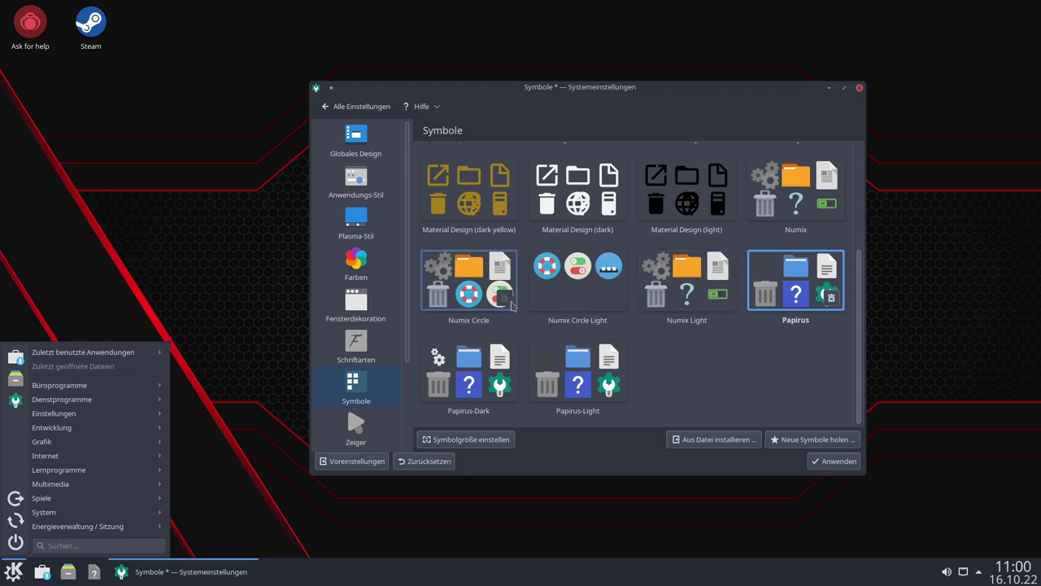
pyautogui.click(832, 464)
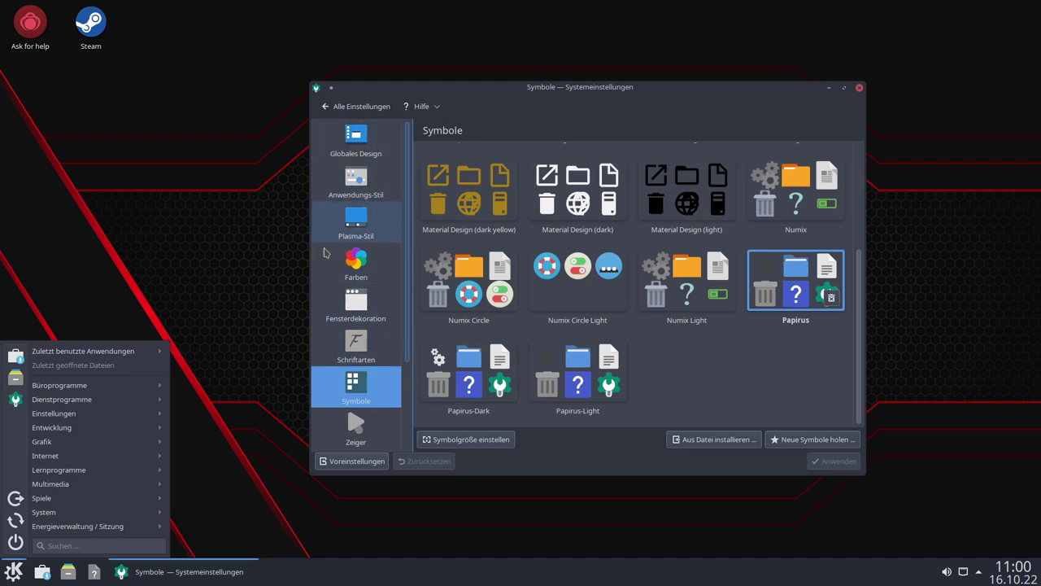
# Close Systemeinstellungen and open the application menu on the cleared desktop to check its icons
pyautogui.moveTo(69, 443)
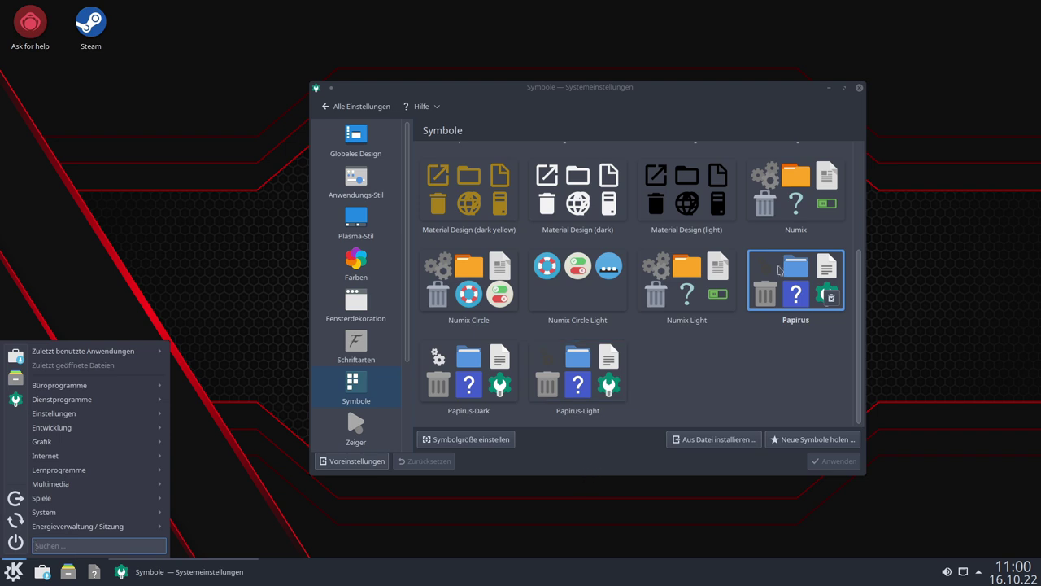
pyautogui.click(860, 91)
pyautogui.click(499, 258)
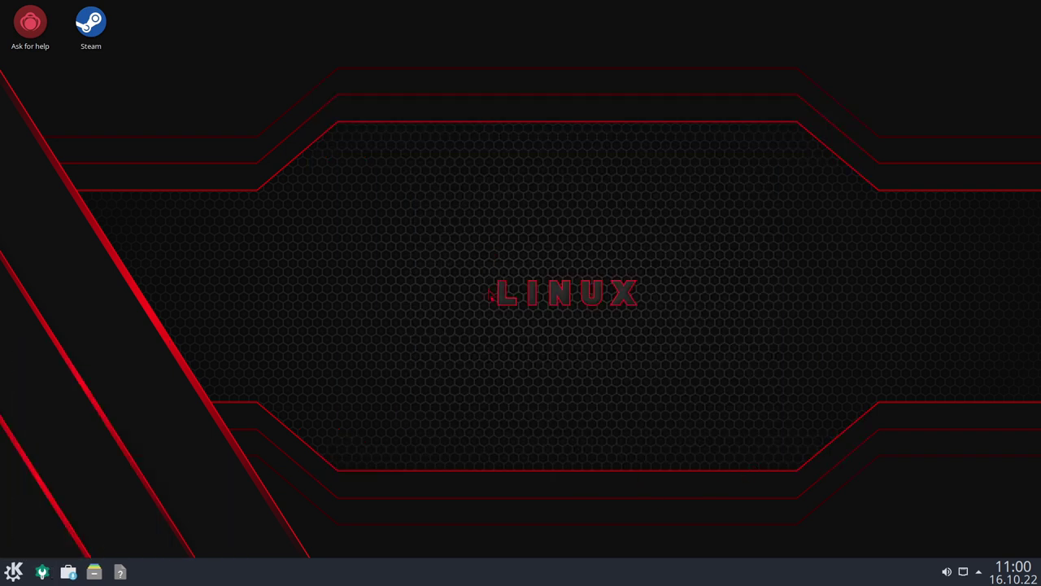
pyautogui.click(14, 571)
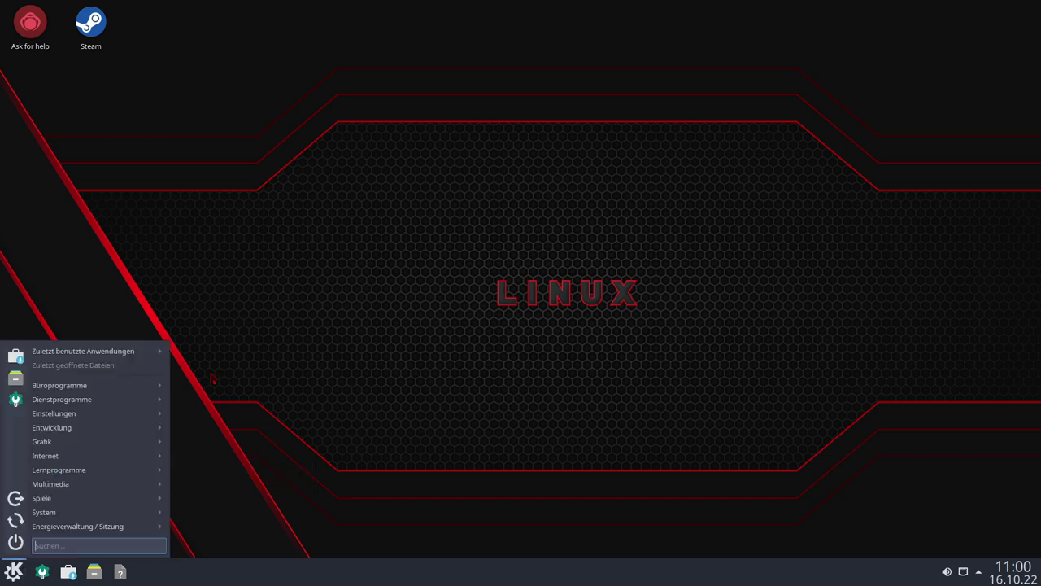
# Examine the System category of the application menu in the new icon theme and close the menu
pyautogui.click(460, 343)
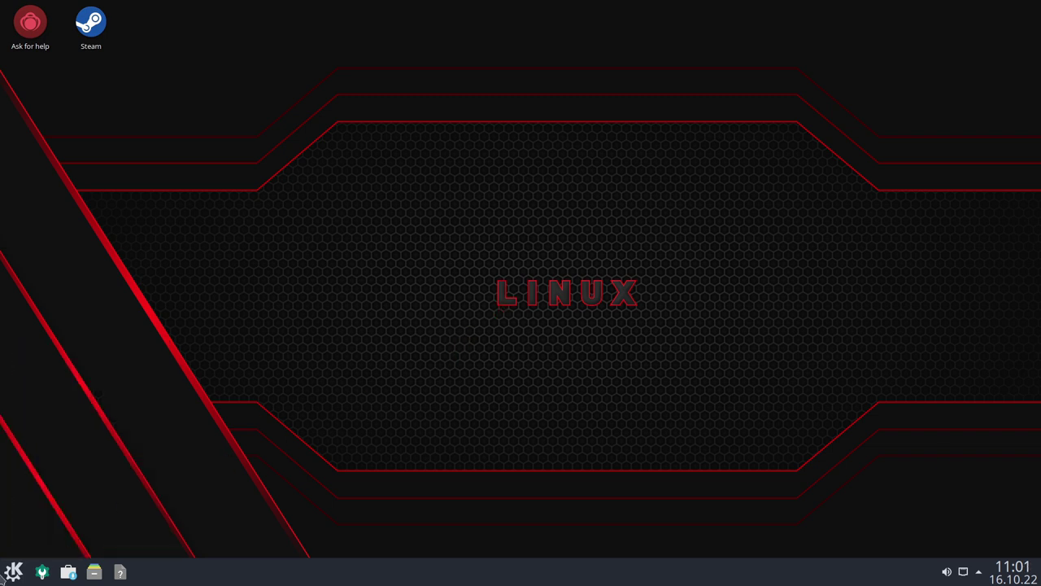
pyautogui.click(13, 572)
pyautogui.moveTo(54, 515)
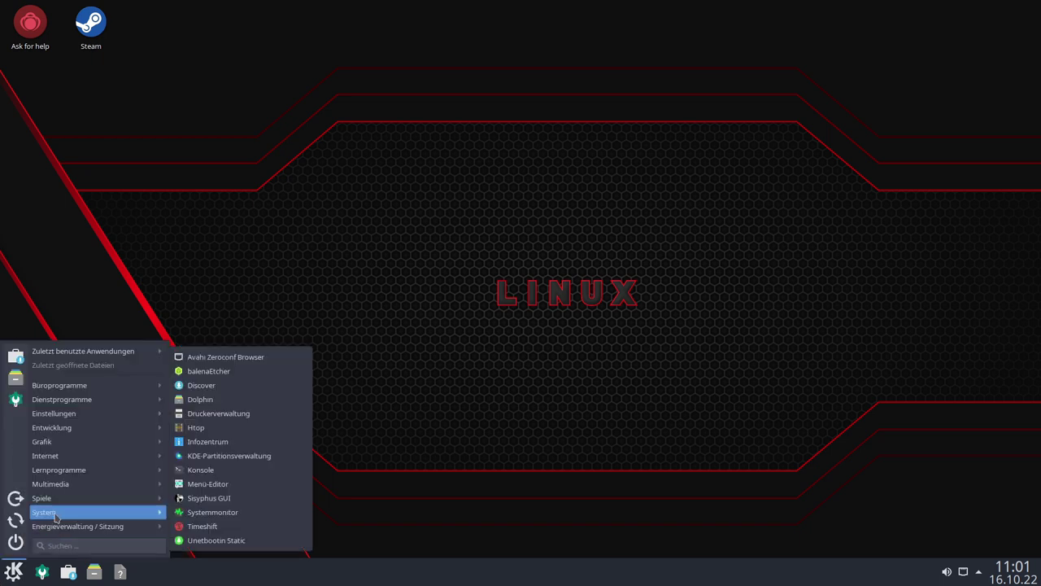
pyautogui.click(329, 470)
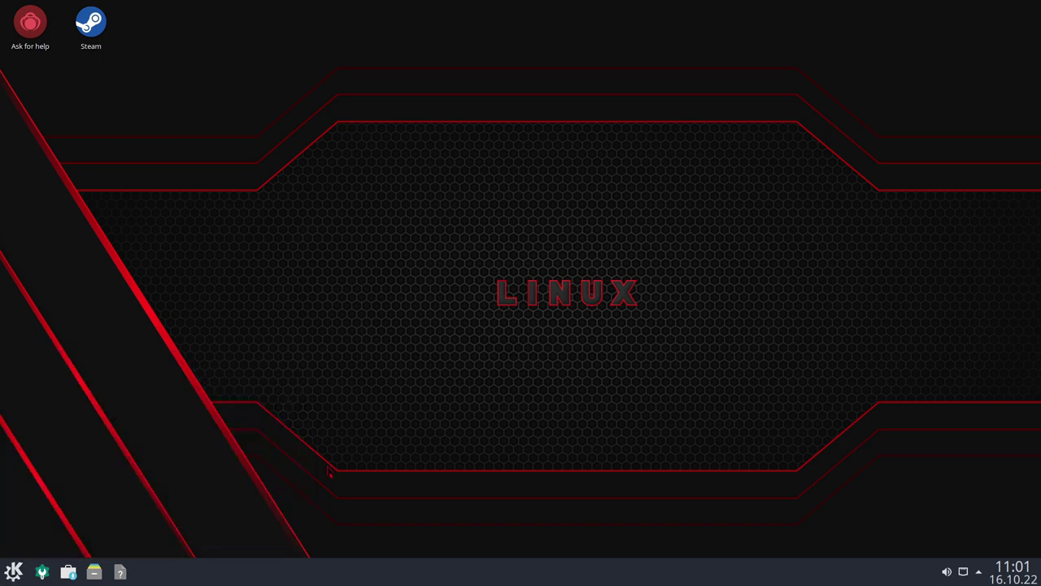
# Open a Konsole terminal, maximize its window and enlarge the terminal text for readability
pyautogui.moveTo(611, 117); pyautogui.dragTo(632, 113)
pyautogui.hotkey('ctrl', '+')
pyautogui.hotkey('ctrl', '+')
pyautogui.hotkey('ctrl', '+')
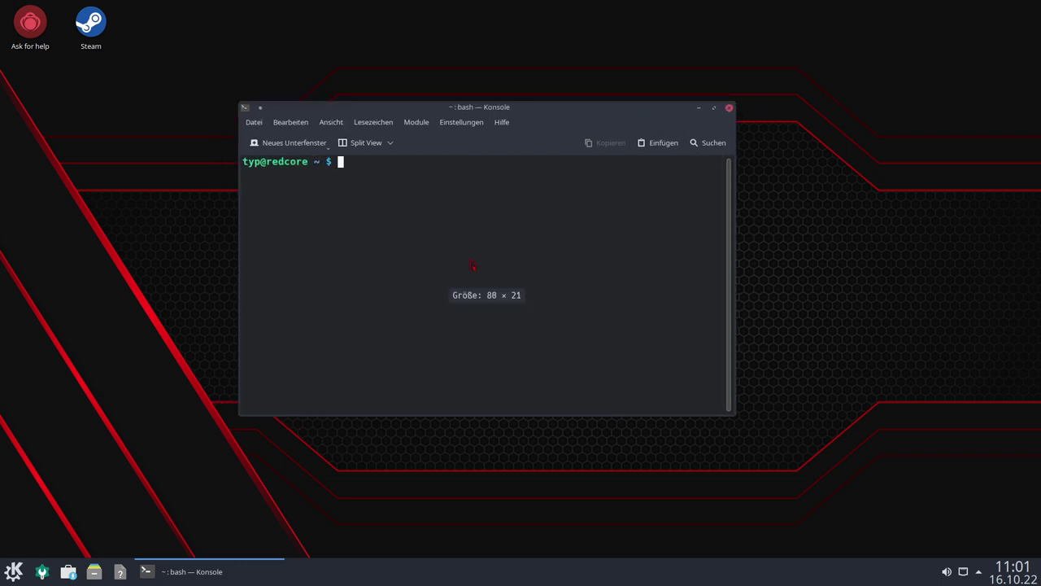
pyautogui.click(714, 108)
pyautogui.hotkey('ctrl', '+')
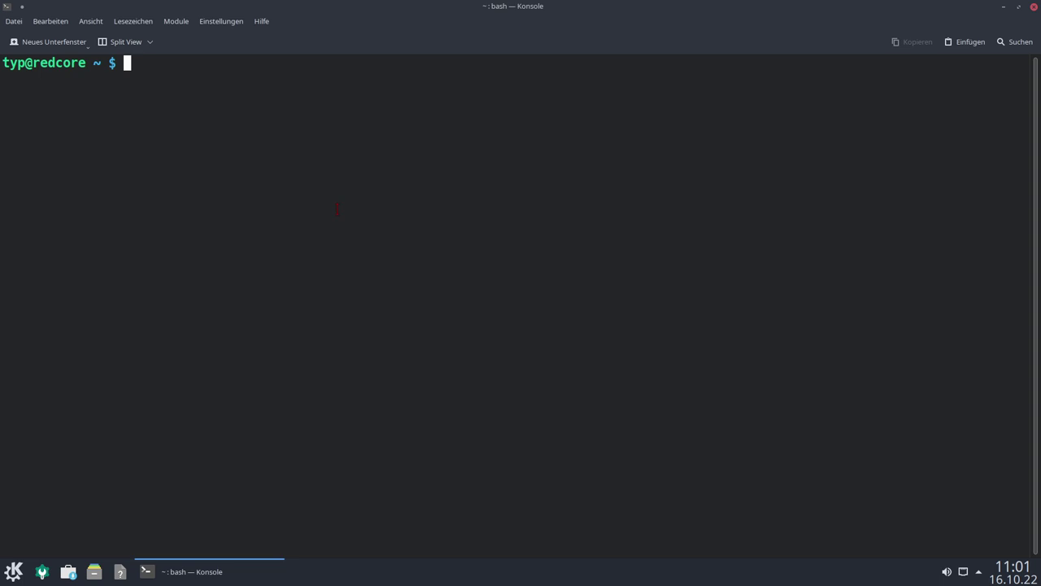
# Try to install Firefox from the terminal as the regular user with "sisyphus install firefox-bin"
pyautogui.write('sisyphus')
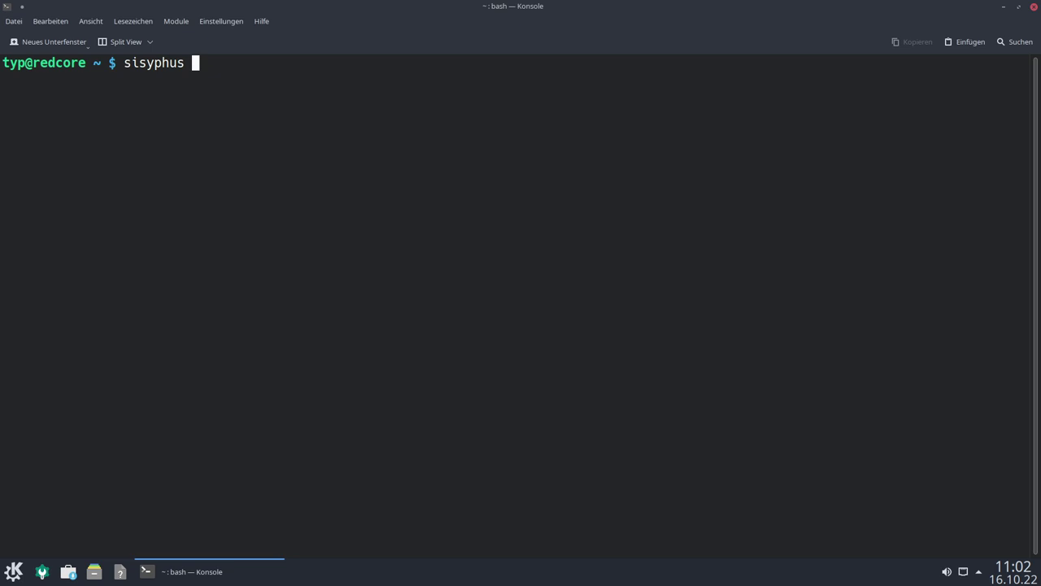
pyautogui.write('install firefo')
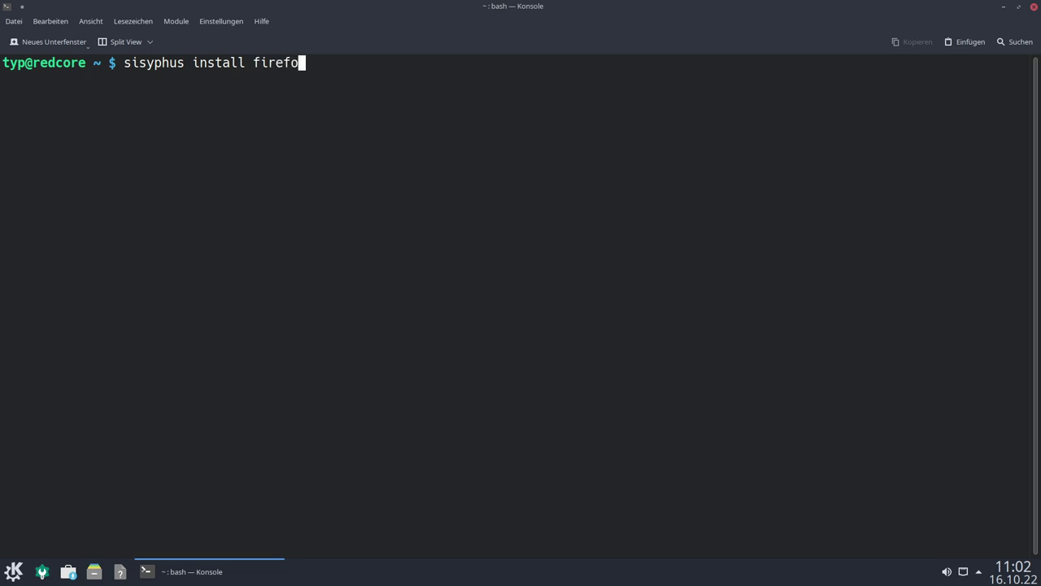
pyautogui.write('x-bin')
pyautogui.press('Return')
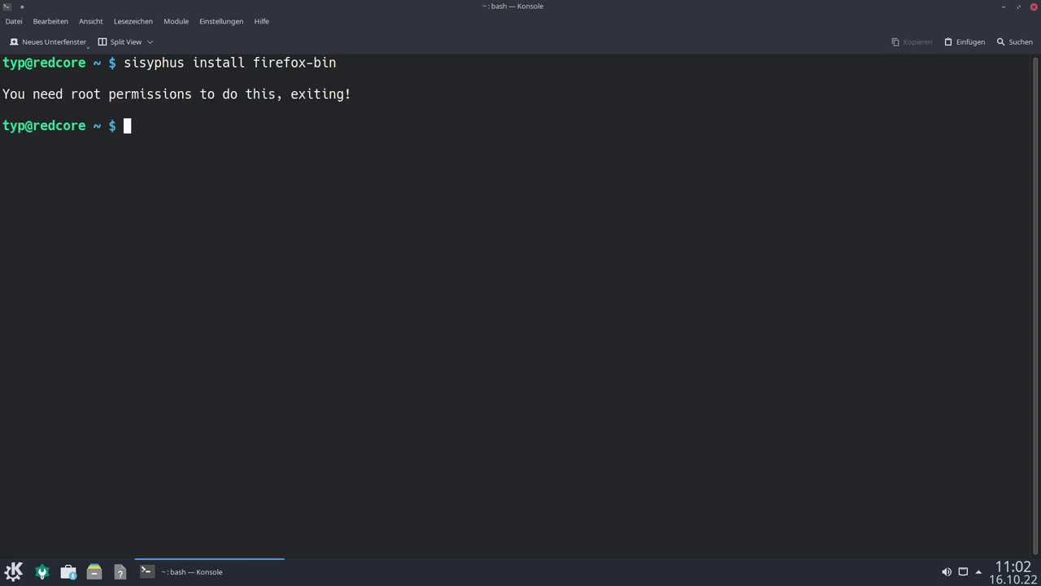
# Try the same Firefox installation with elevated rights by running "sudo sisyphus install firefox-bin"
pyautogui.press('Up')
pyautogui.press('Home')
pyautogui.write('sudo')
pyautogui.press('Return')
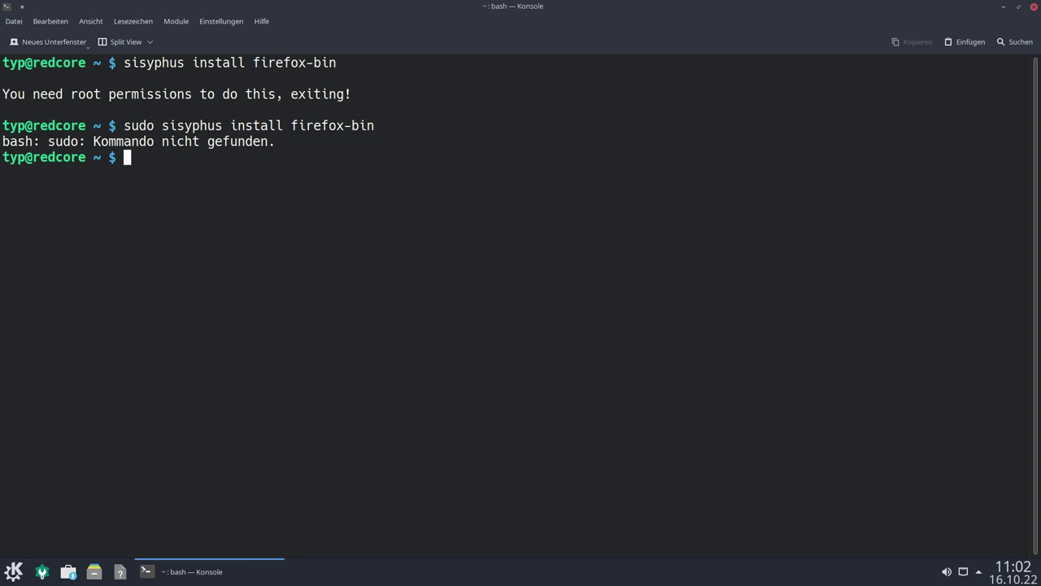
# Run the bare commands doas and sudo to check whether either privilege tool is available
pyautogui.write('doas')
pyautogui.press('Return')
pyautogui.write('sudo')
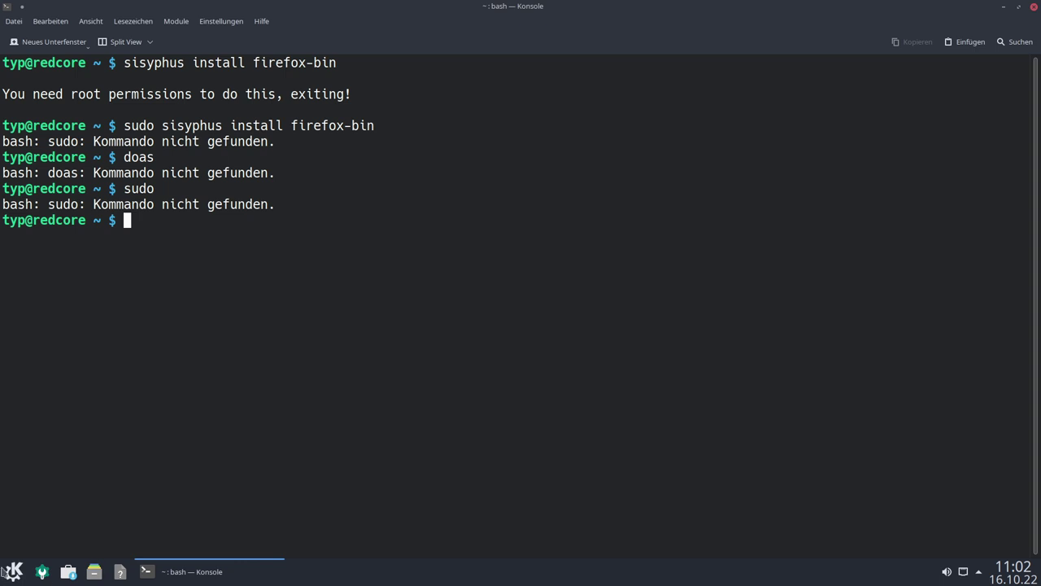
# Launch Sisyphus GUI from the System category and authenticate with the root password
pyautogui.click(13, 571)
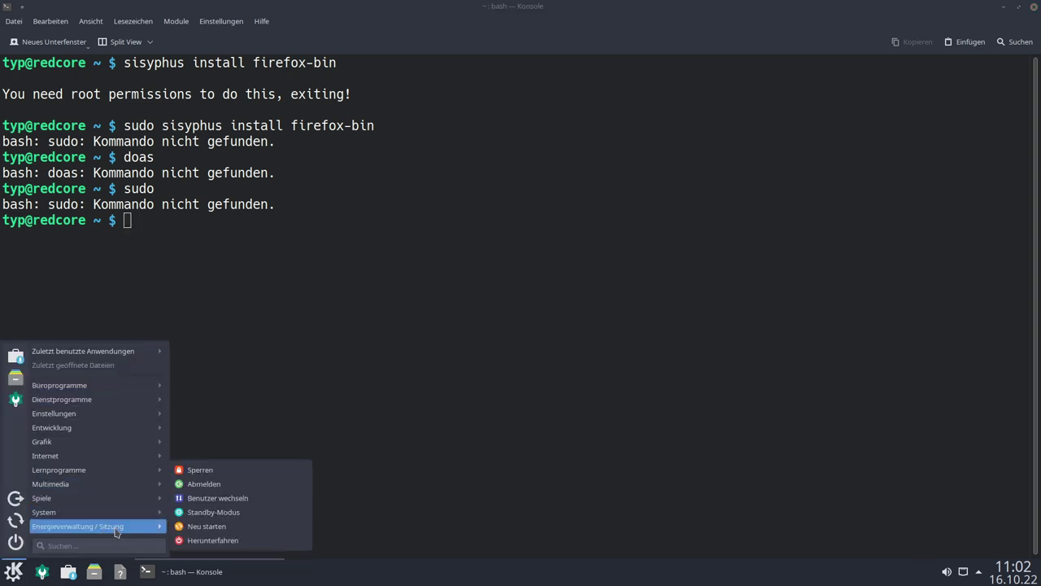
pyautogui.moveTo(118, 516)
pyautogui.click(221, 499)
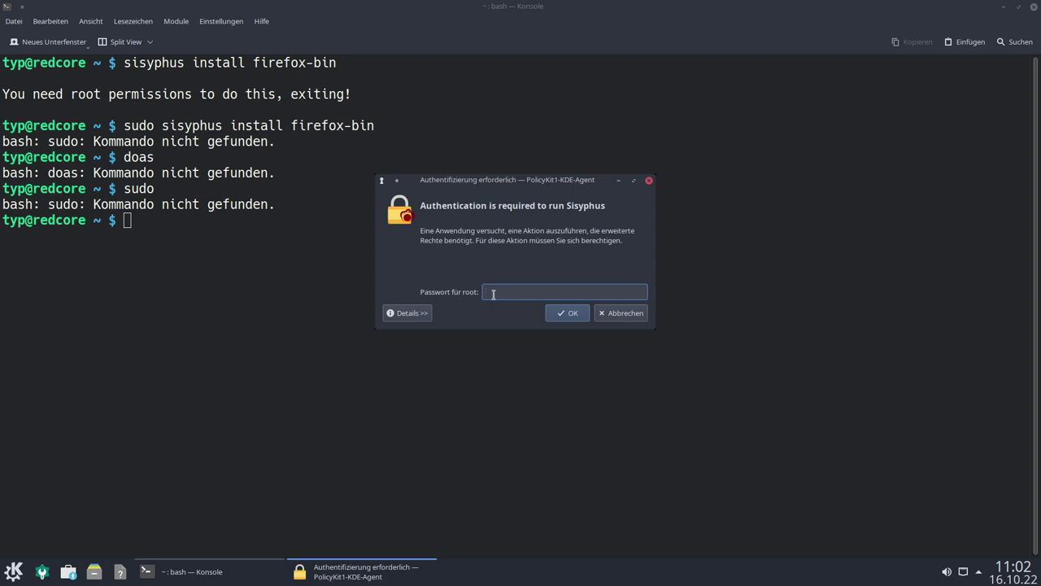
pyautogui.write('•••')
pyautogui.press('Return')
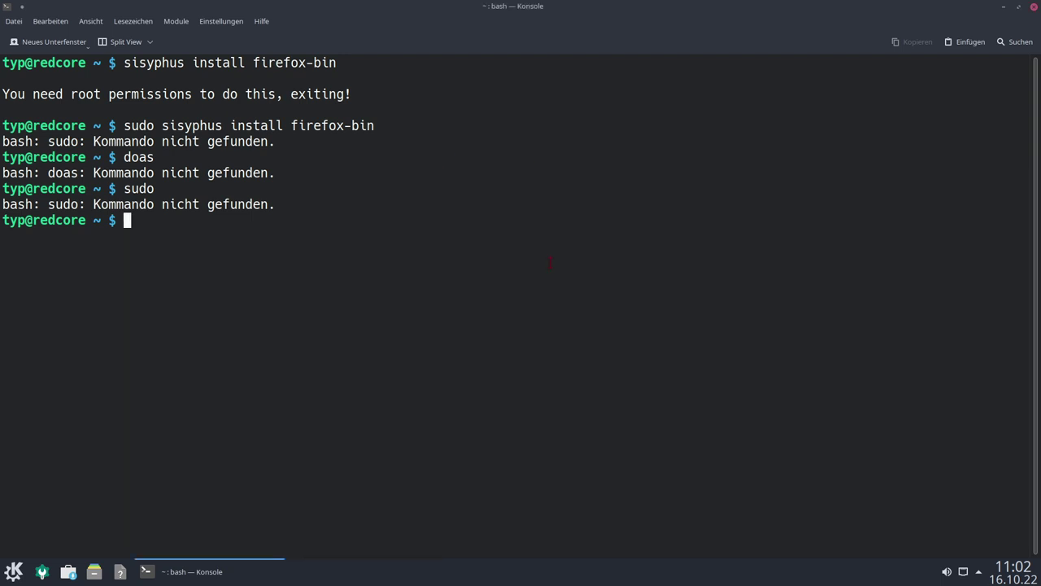